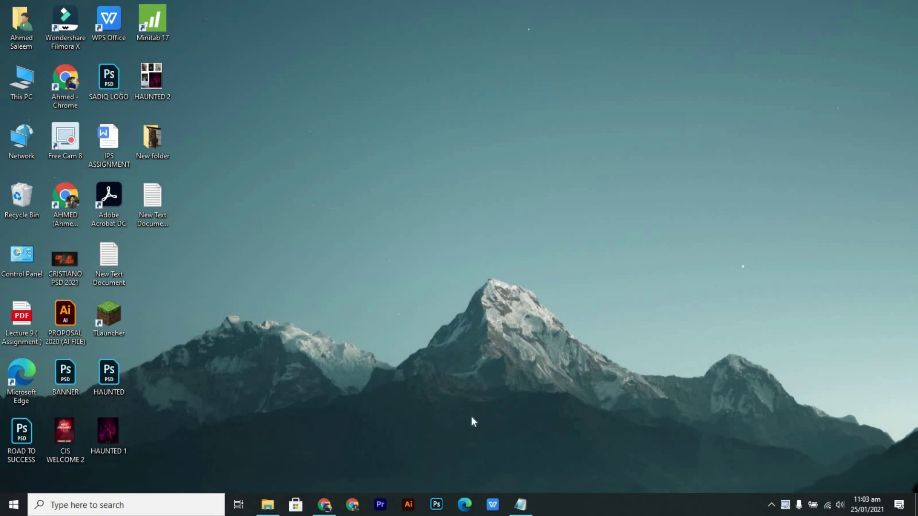
Launch Photoshop from the desktop and maximize its window.
click(436, 506)
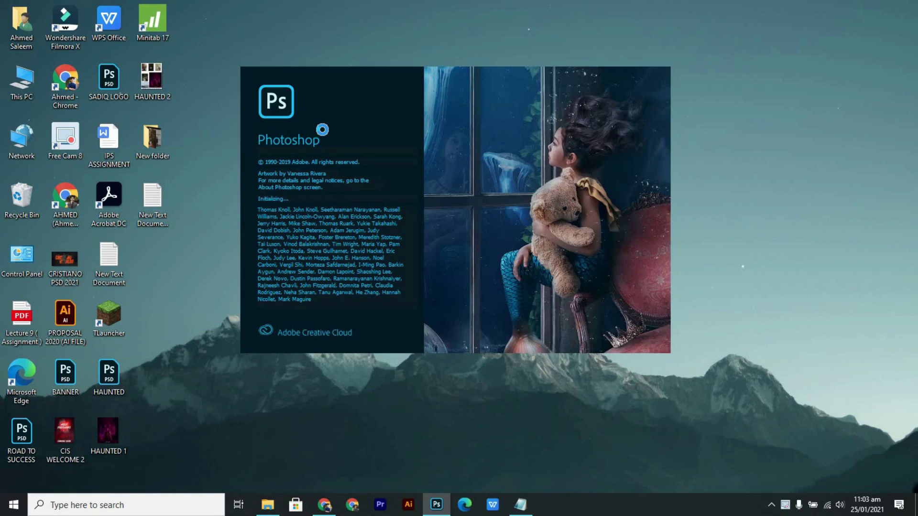
click(23, 440)
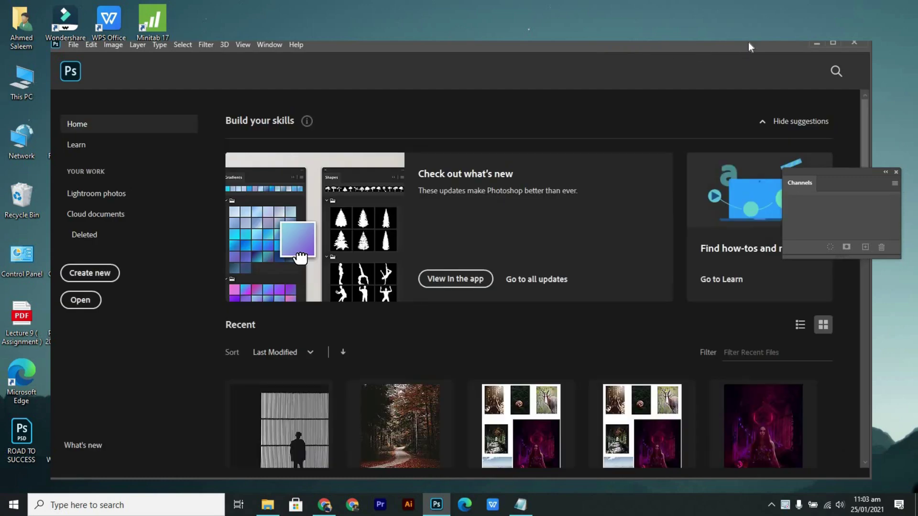
double_click(714, 42)
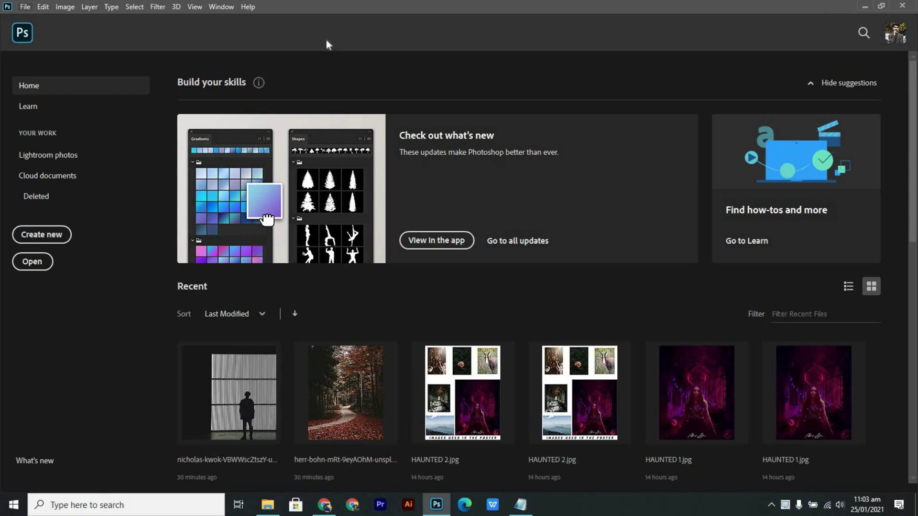
Create a new document from the saved preset 123, 10 x 5 inches at 72 pixels per centimetre with a white background.
key(ctrl+n)
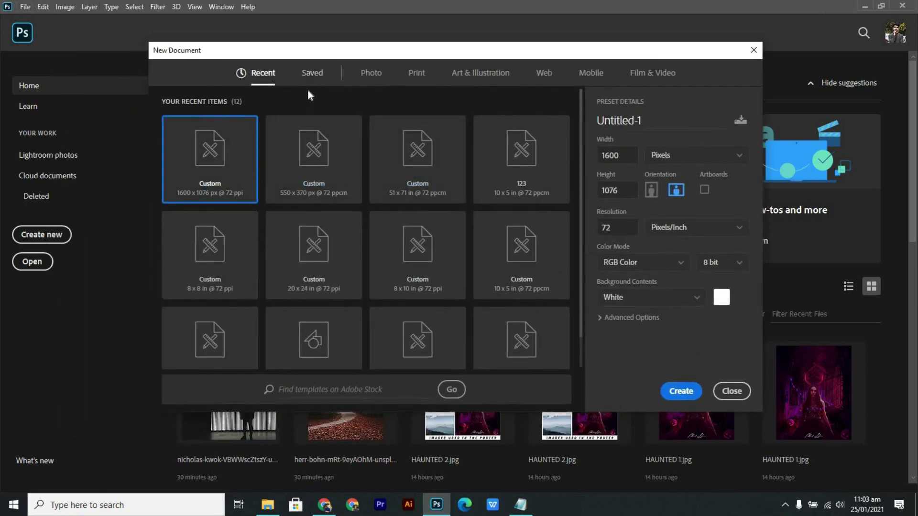
click(312, 73)
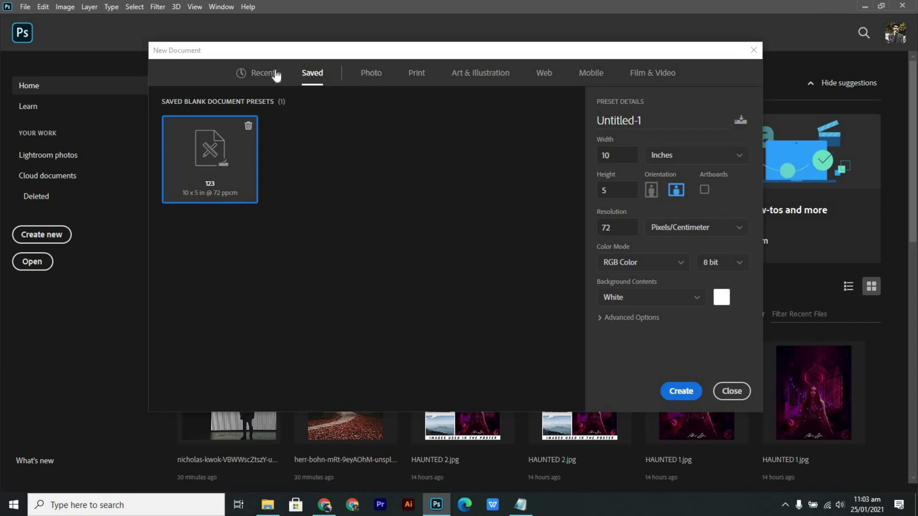
click(675, 392)
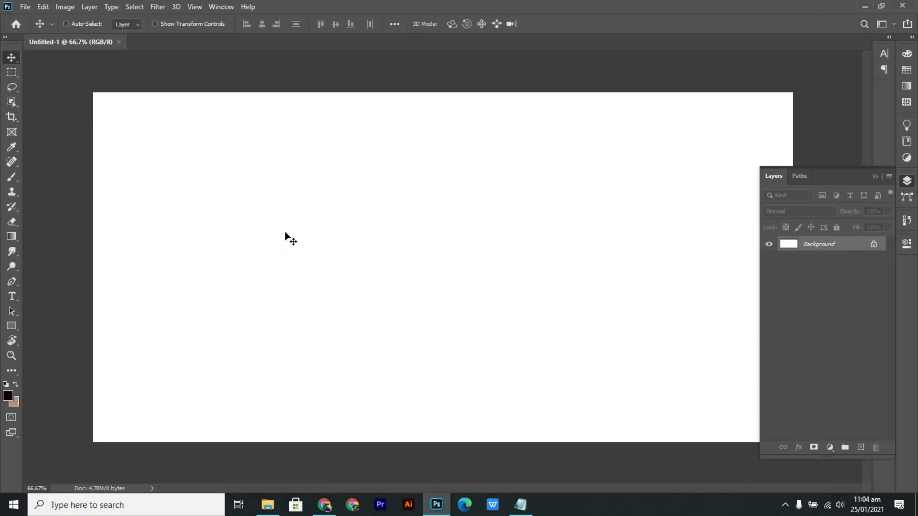
Try to move the locked Background layer of the blank canvas and decline converting it to a normal layer.
drag(340, 259, 403, 218)
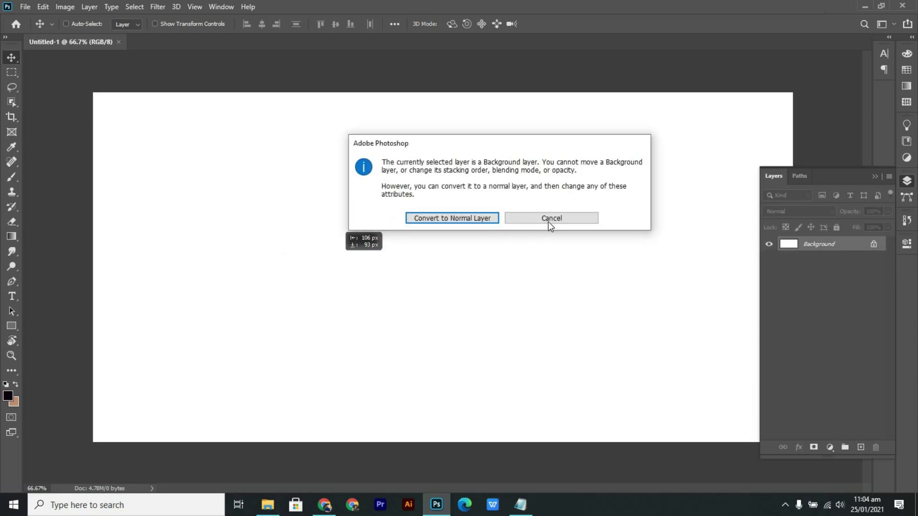
key(Escape)
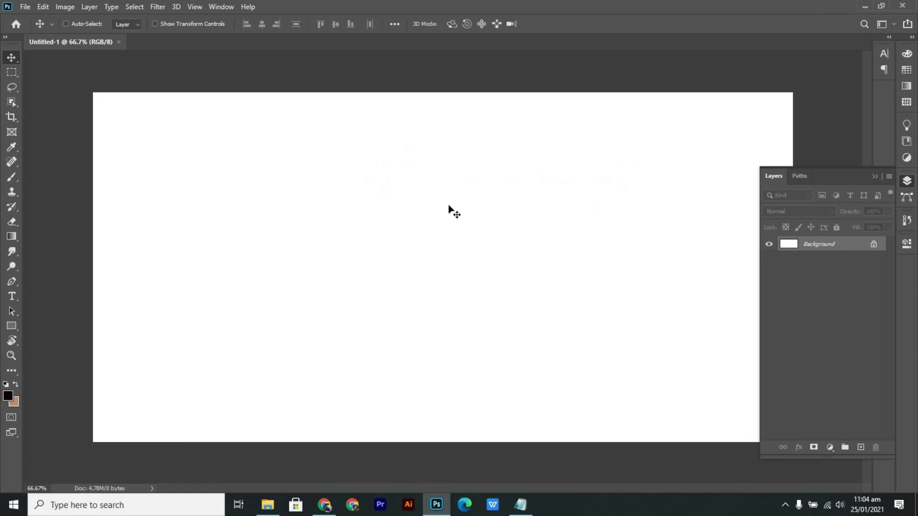
drag(94, 173, 124, 181)
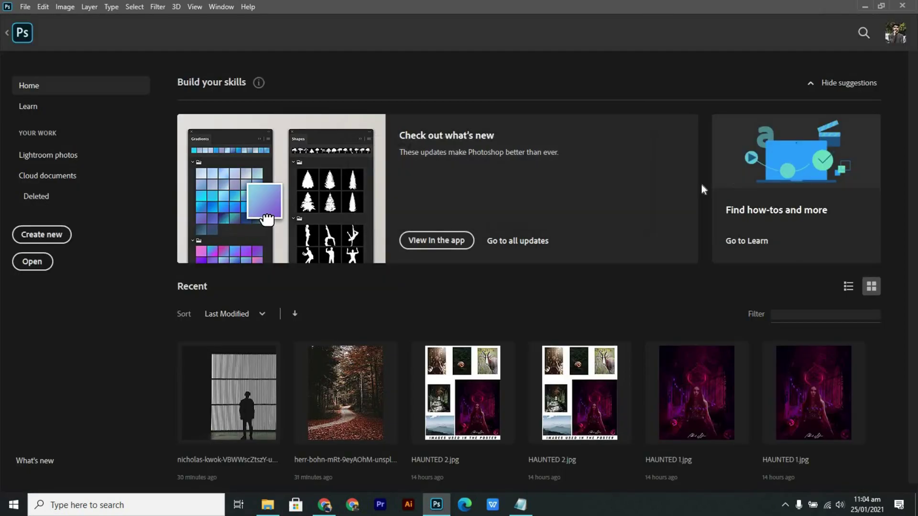
click(437, 504)
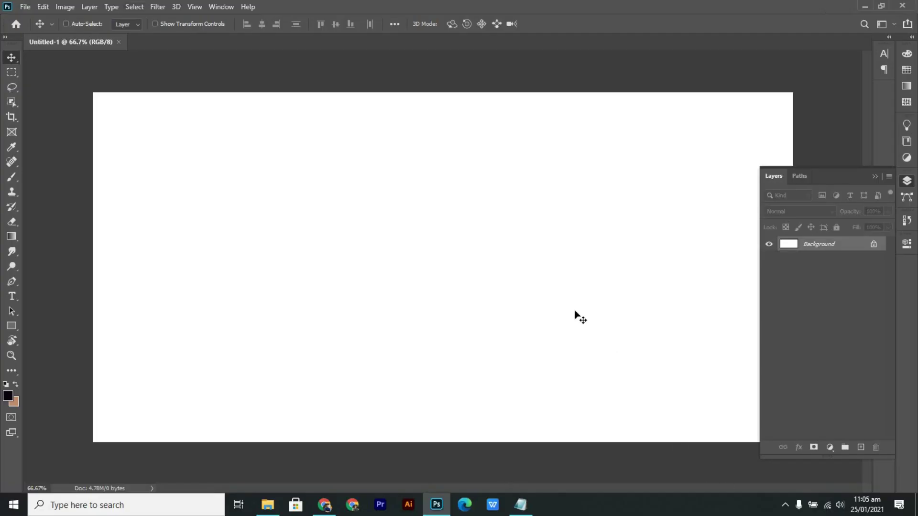
drag(560, 248, 565, 225)
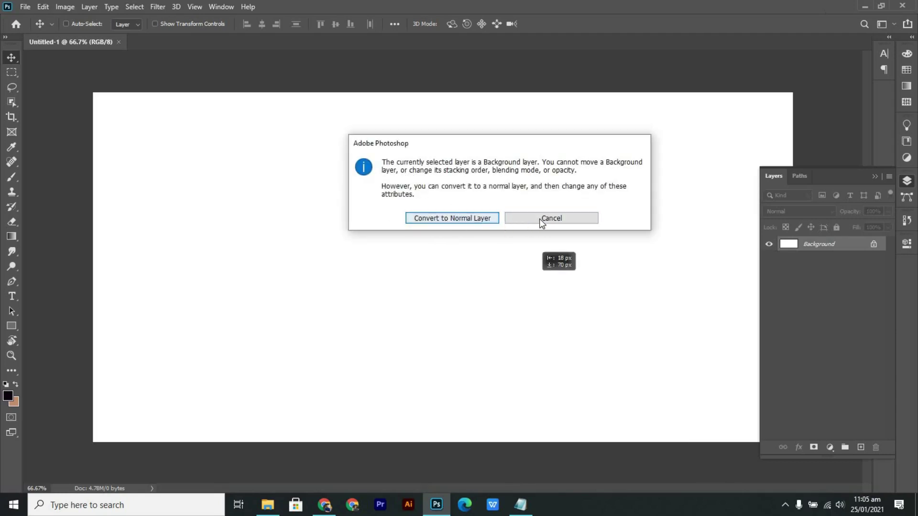
key(Escape)
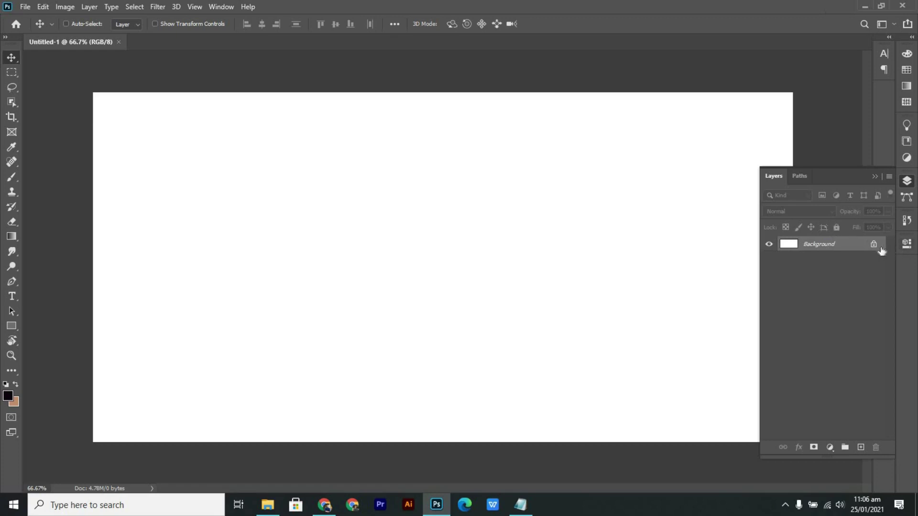
Unlock the white Background layer, try moving it on the canvas, and undo both the move and the unlocking.
drag(874, 246, 876, 452)
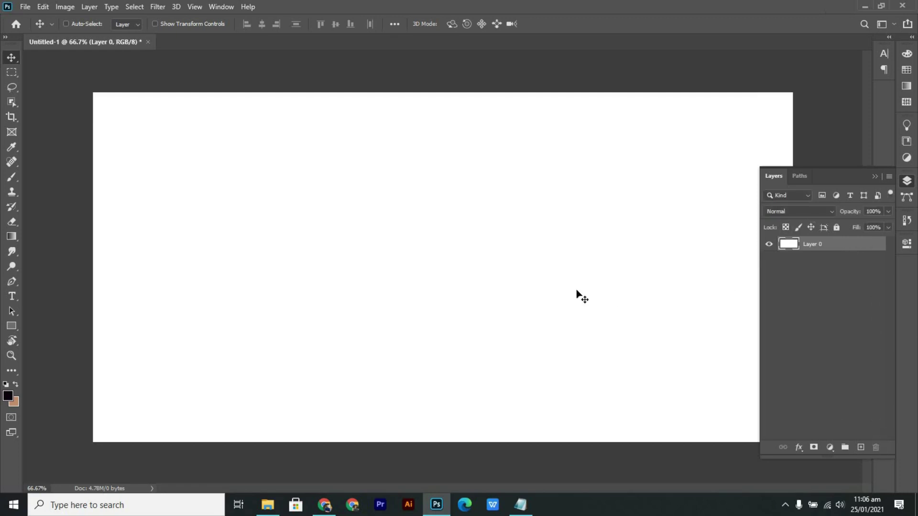
drag(416, 257, 457, 259)
drag(849, 214, 813, 212)
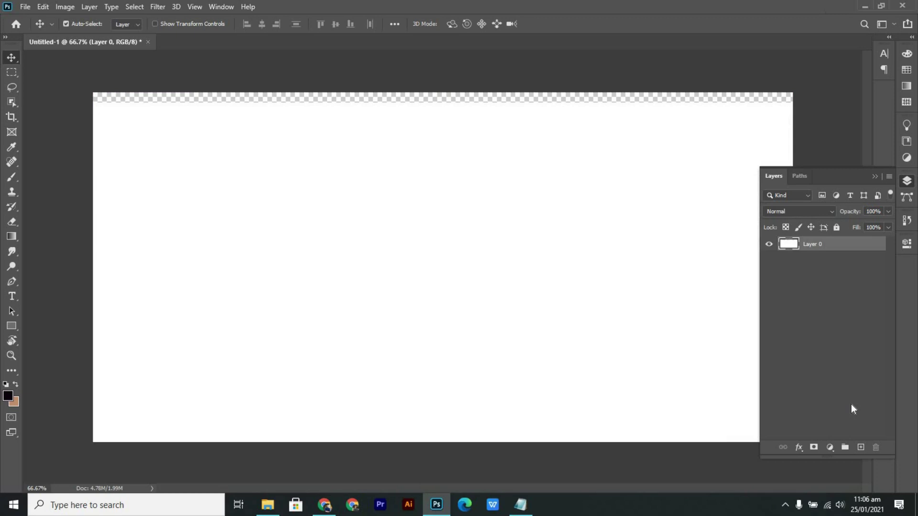
key(ctrl+z)
key(ctrl+z)
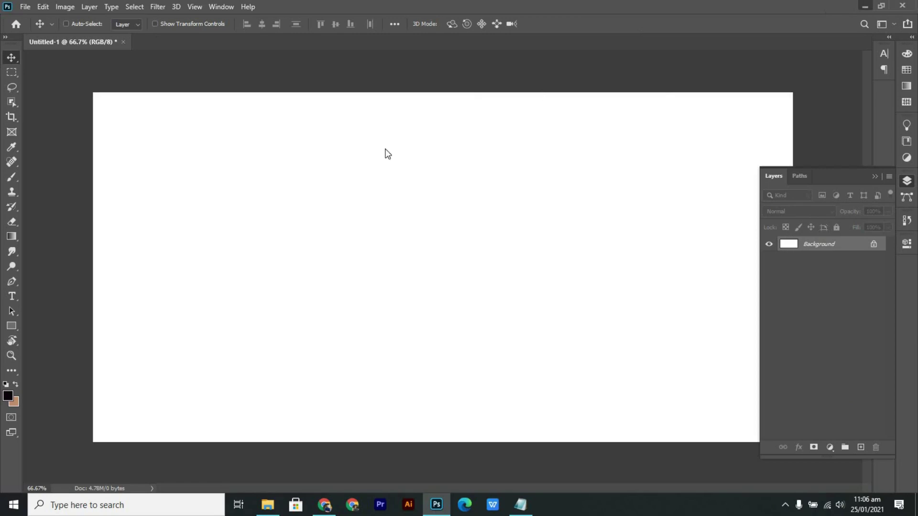
Open herr-bohn-mRt-9eyAOhM-unsplash.jpg from the desktop's New folder as a separate document in Photoshop.
key(super+d)
right_click(214, 194)
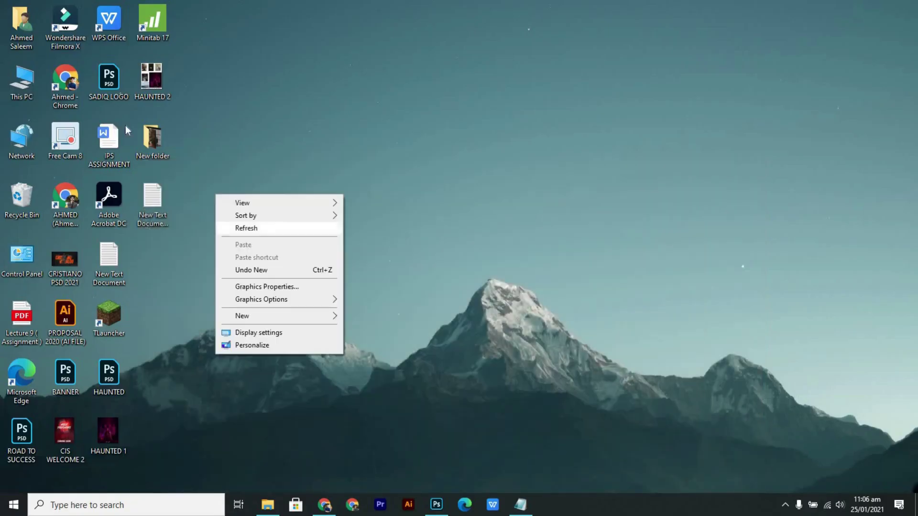
click(273, 229)
double_click(145, 160)
drag(278, 234, 425, 139)
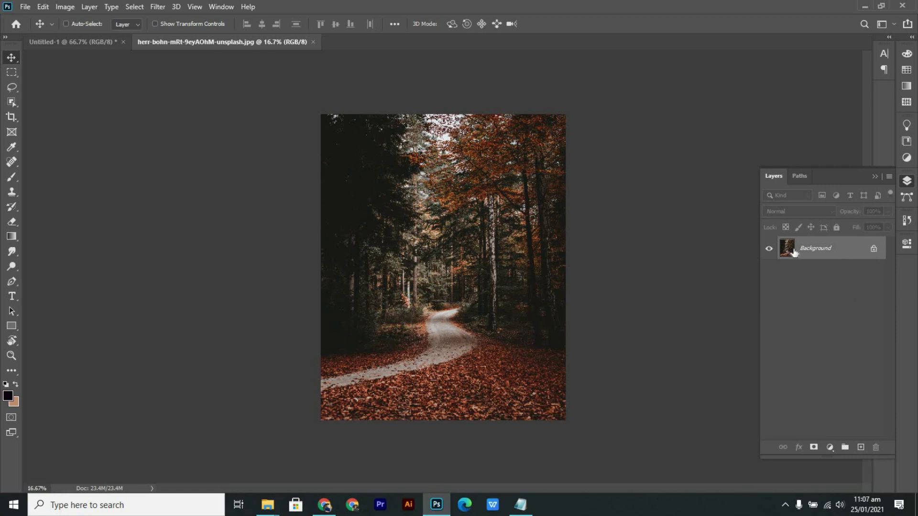
Try moving the forest photo's locked Background layer, and paint a trial Brush stroke over it that is undone.
drag(305, 341, 330, 267)
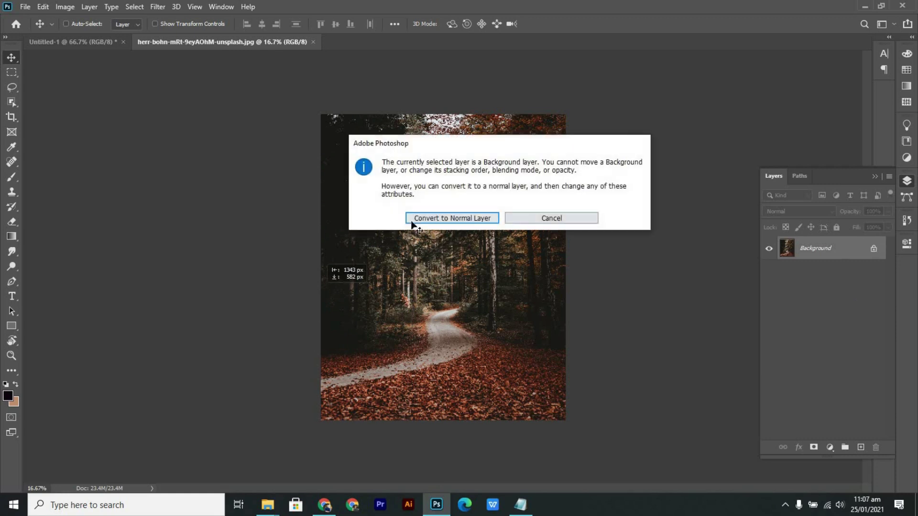
key(Escape)
click(10, 177)
mouse_move(525, 262)
mouse_down()
mouse_move(411, 268)
mouse_move(478, 268)
mouse_up()
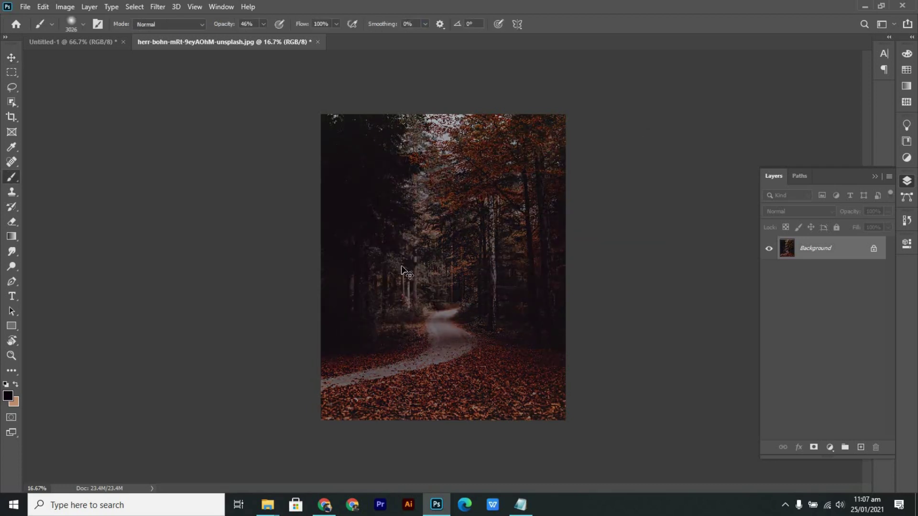
key(ctrl+z)
key(ctrl+z)
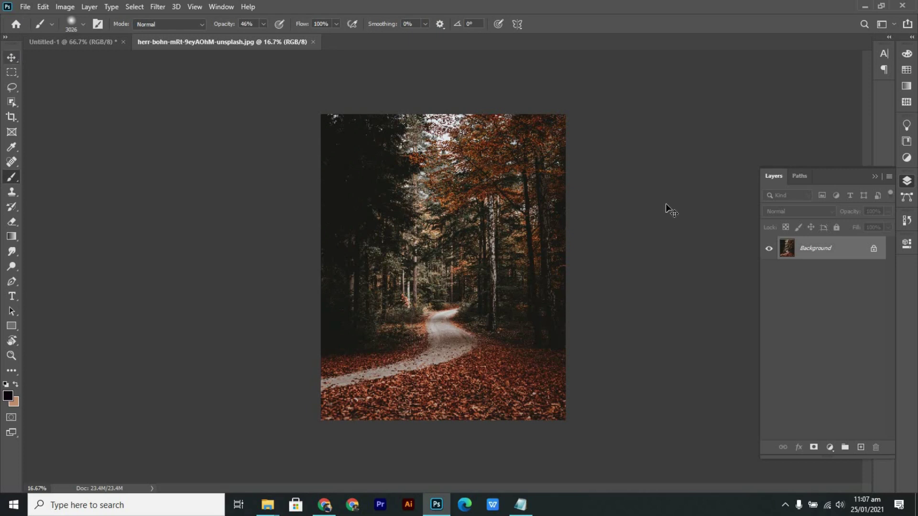
click(15, 56)
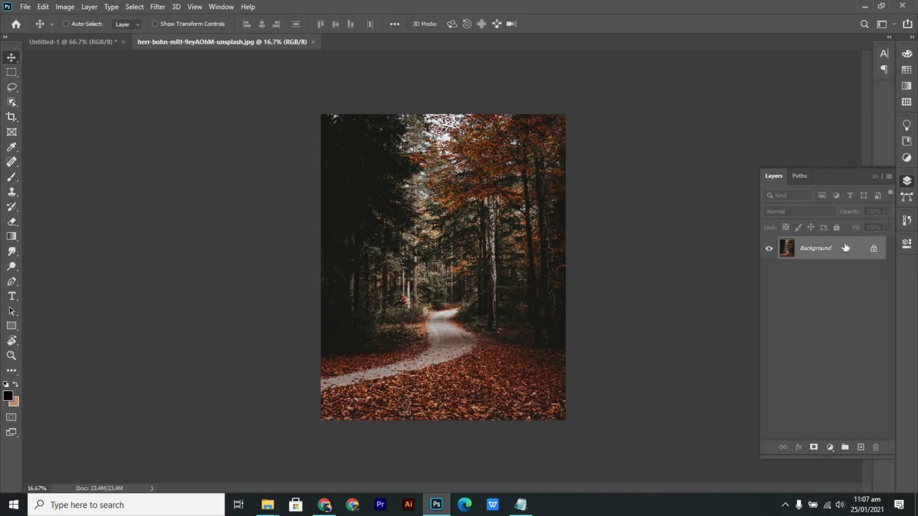
Unlock the forest photo's Background layer and undo the unlocking.
drag(874, 250, 877, 448)
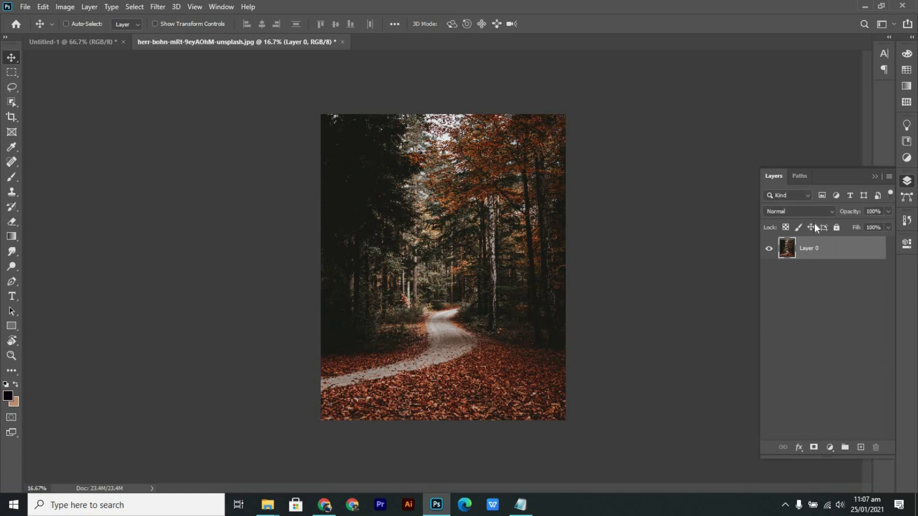
key(ctrl+z)
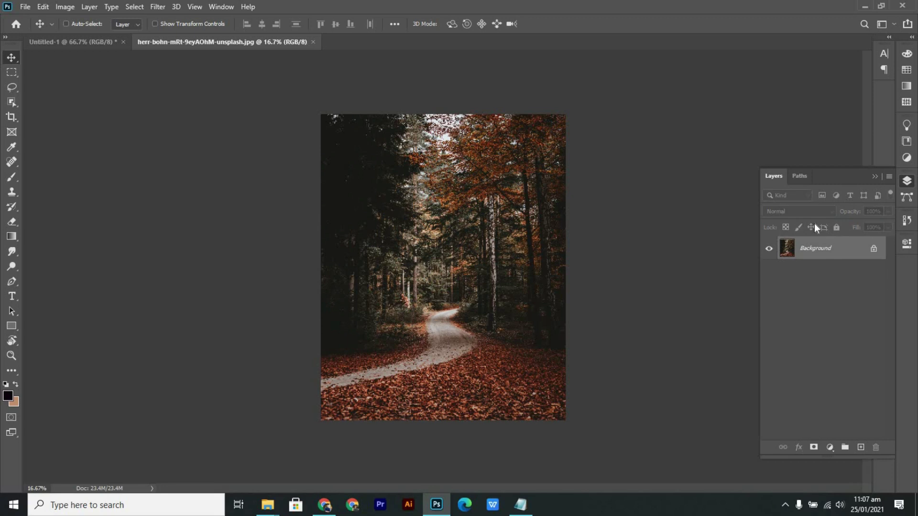
Duplicate the forest photo's Background layer as layer1 in the same document.
right_click(843, 248)
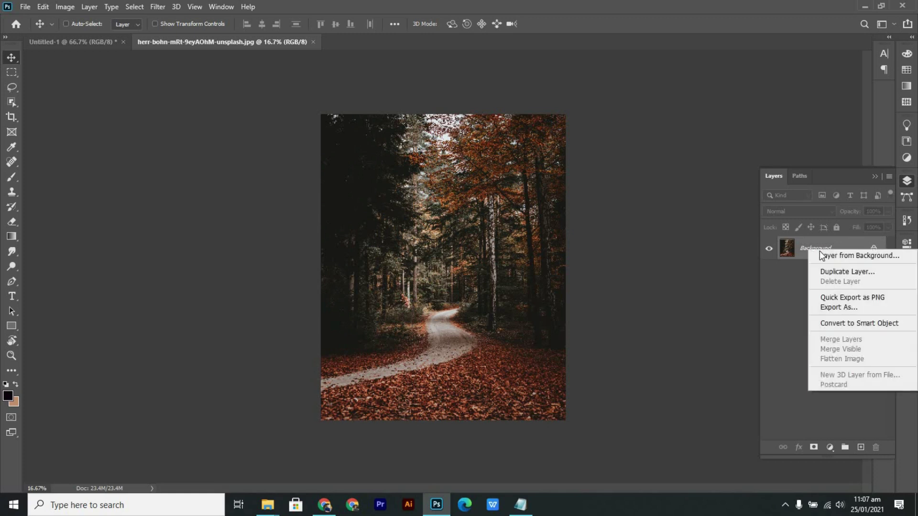
click(865, 272)
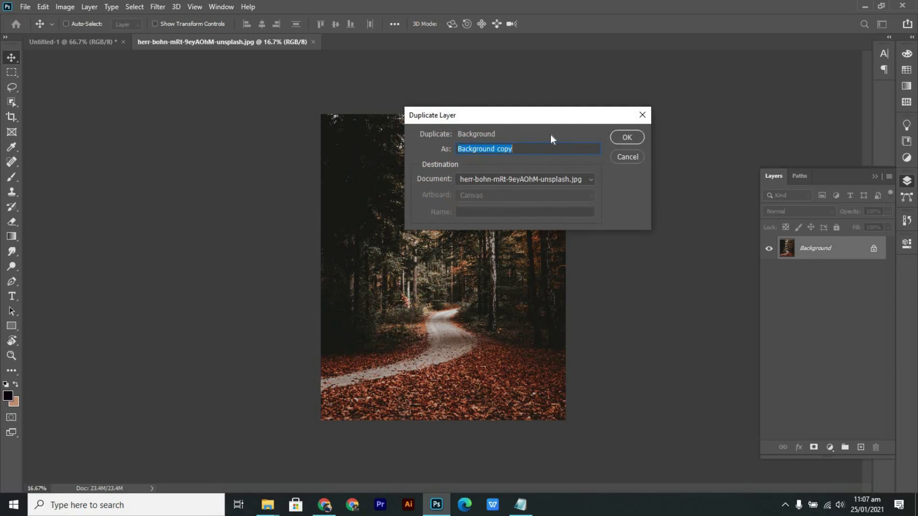
key(BackSpace)
text(layer1)
key(Return)
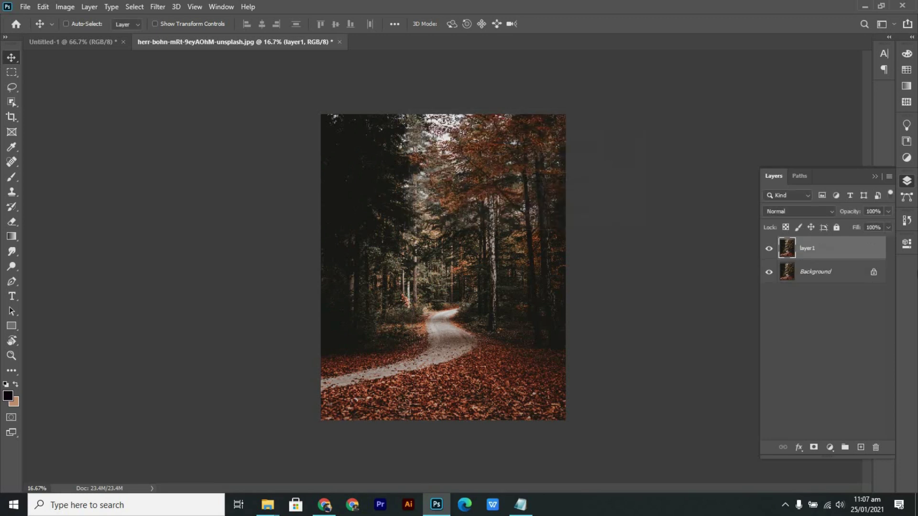
Try moving layer1 and brushing over it, undoing each test, and delete the duplicate layer.
drag(401, 308, 432, 239)
key(ctrl+z)
click(11, 176)
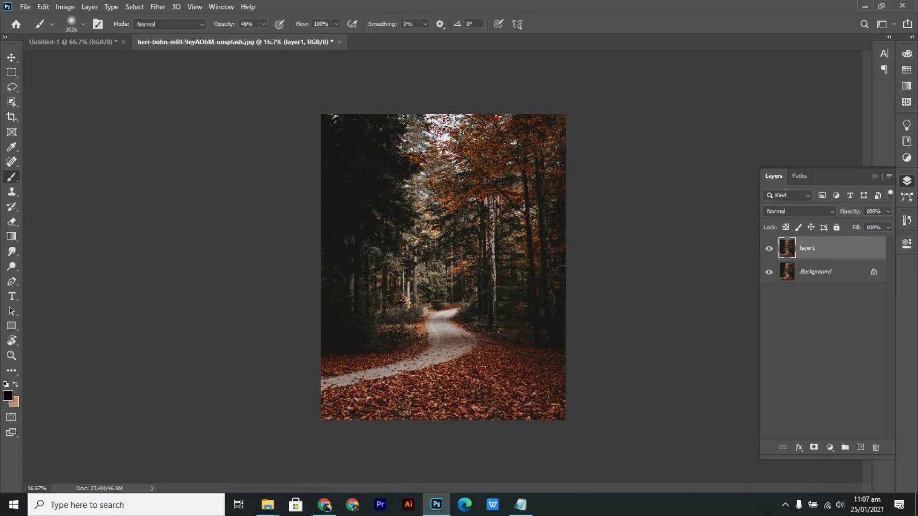
drag(505, 249, 406, 259)
key(ctrl+z)
key(v)
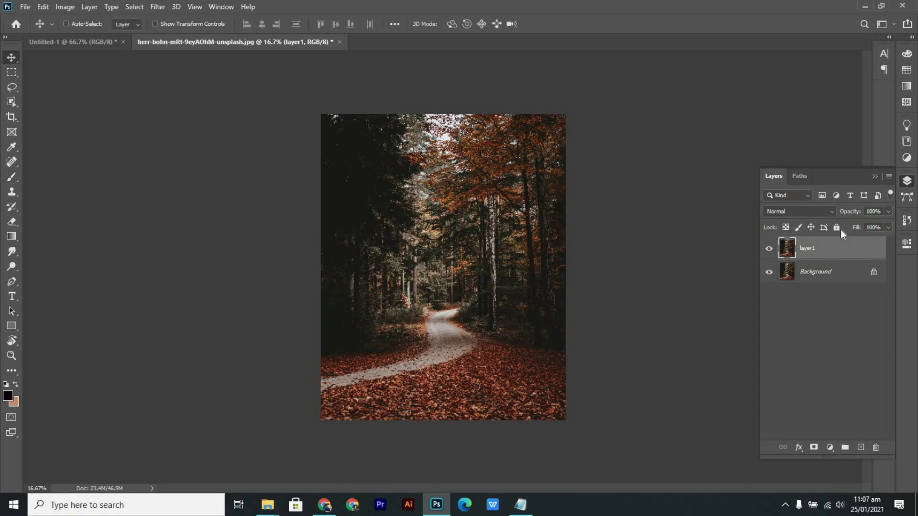
key(Delete)
Unlock the forest photo's Background layer to turn it into a normal layer.
drag(873, 255, 876, 443)
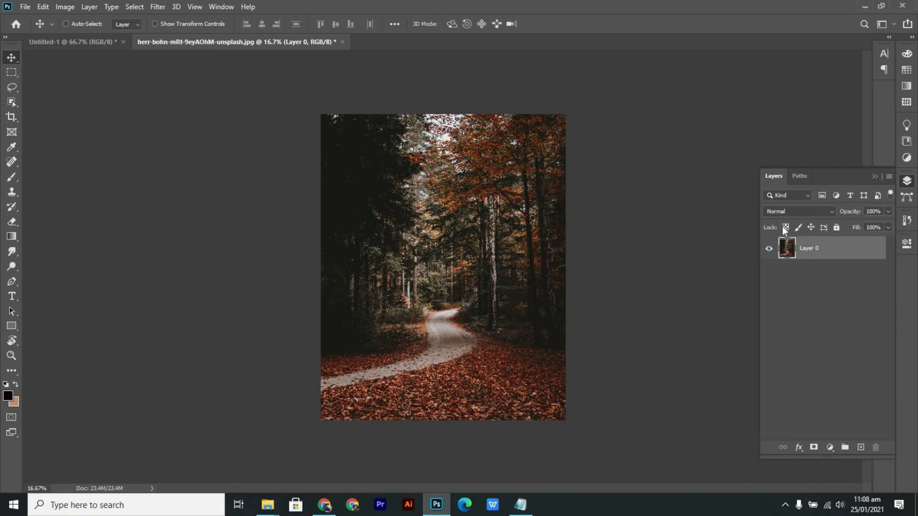
Lock the photo layer's transparent pixels, try moving the layer and restore its position, and remove the lock.
click(785, 228)
drag(499, 245, 492, 275)
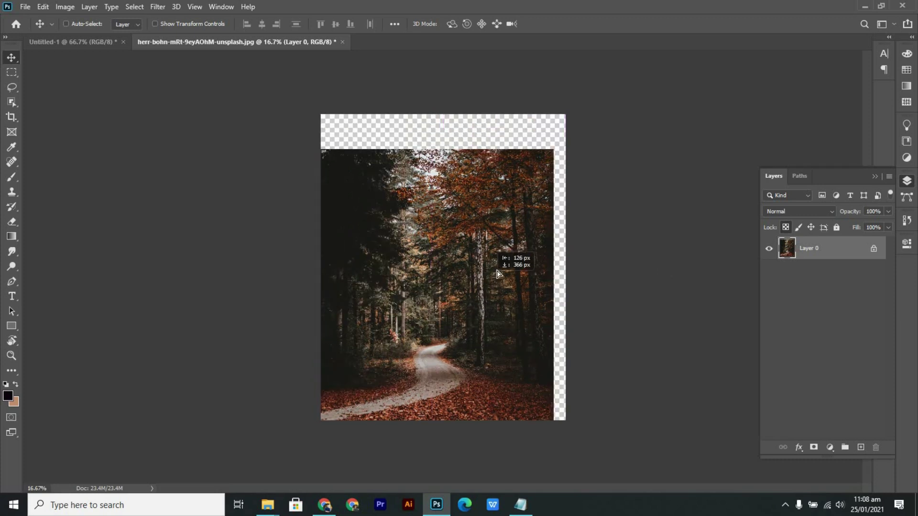
drag(336, 181, 532, 271)
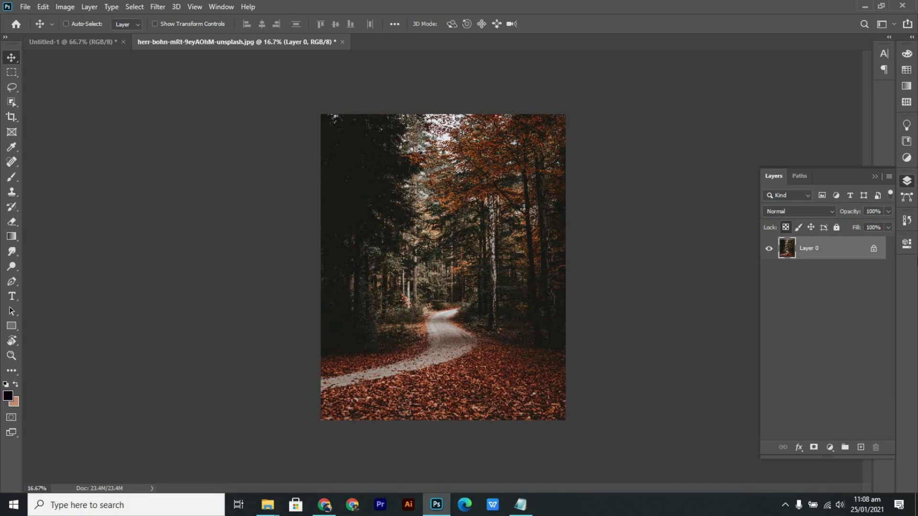
click(786, 227)
Copy the forest photo layer into the Untitled-1 document with the Move tool, placing it over the white canvas.
drag(135, 63, 412, 243)
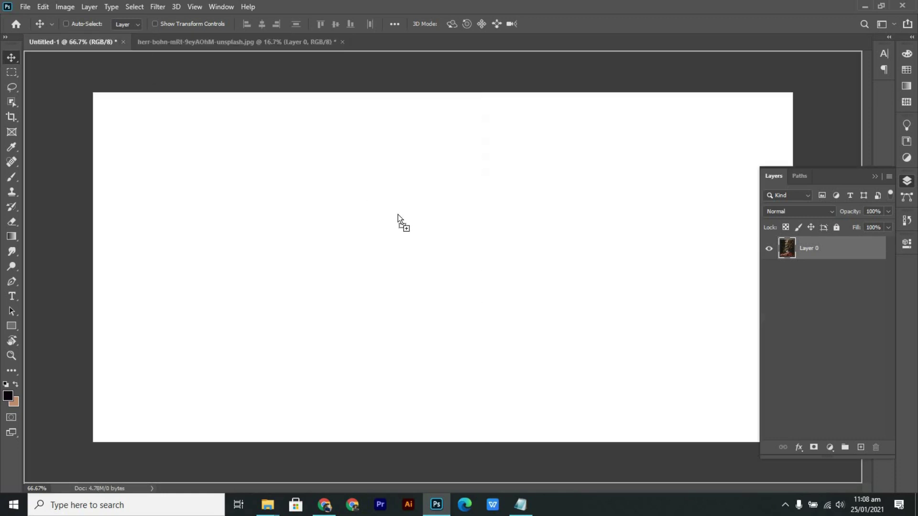
drag(398, 214, 398, 216)
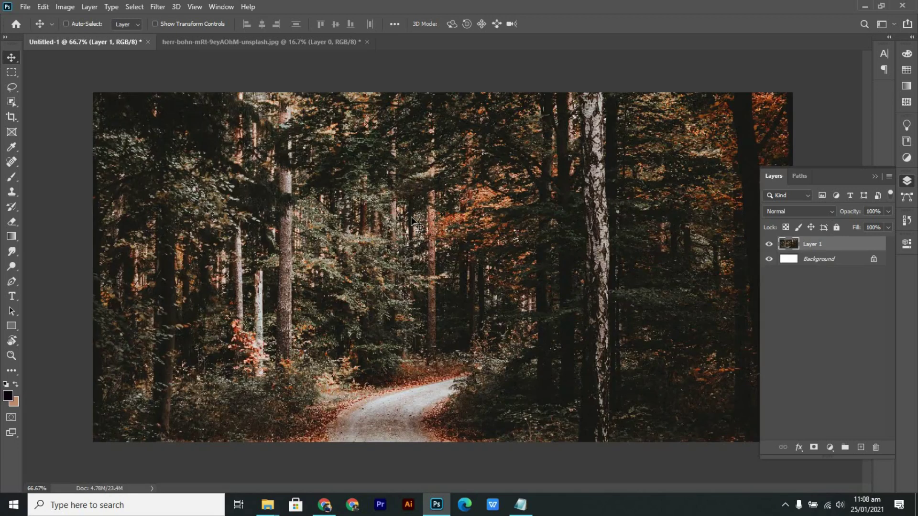
scroll(412, 221, up, 1)
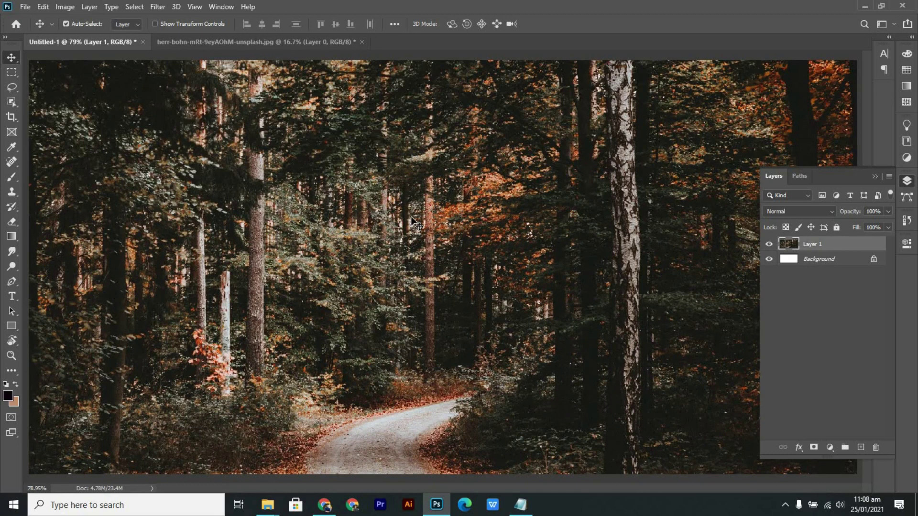
scroll(412, 221, down, 5)
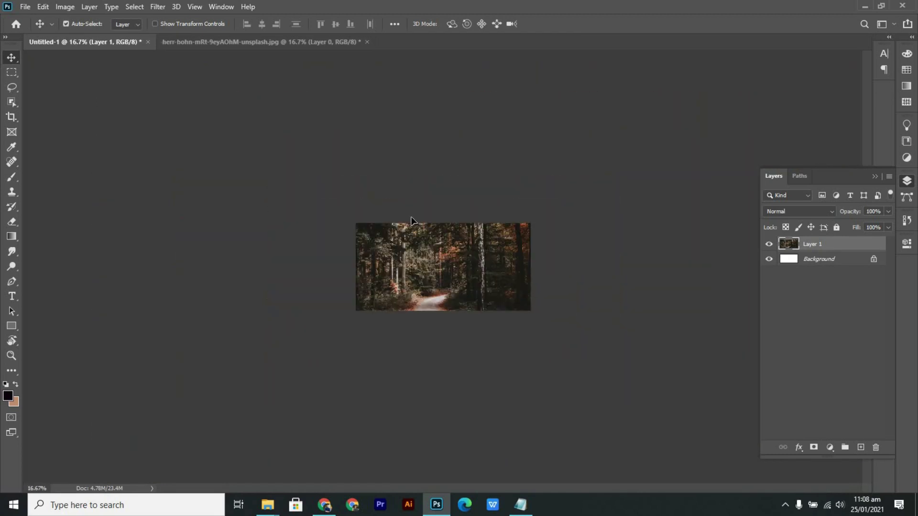
Scale the forest photo on Layer 1 down proportionally to about 48% with Free Transform and apply it.
key(ctrl+t)
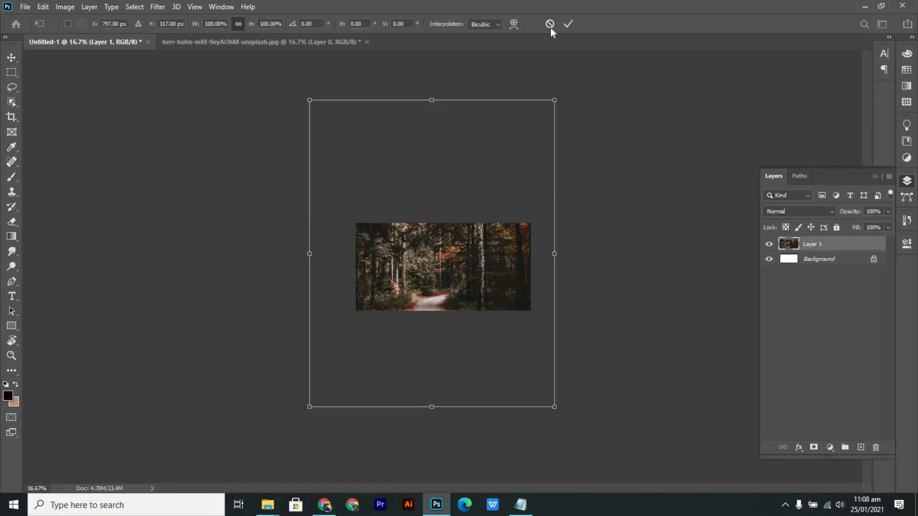
key(Escape)
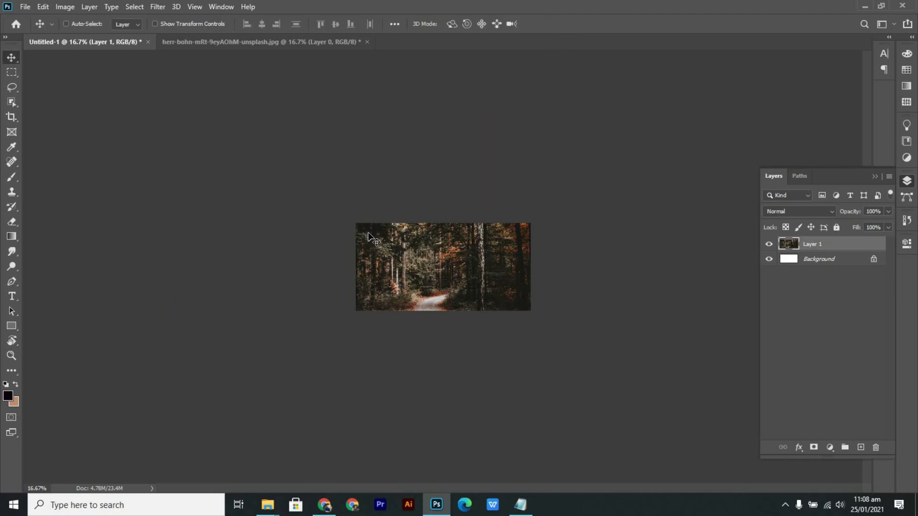
key(ctrl+t)
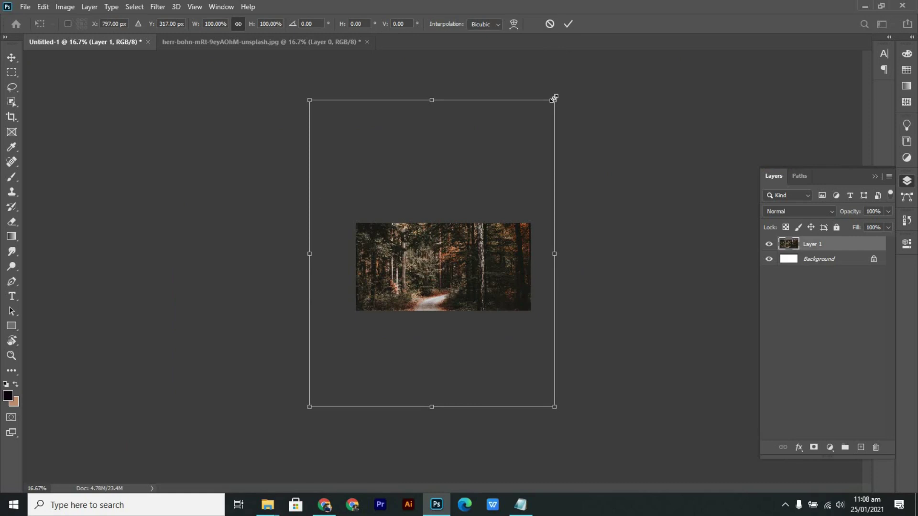
mouse_move(555, 99)
mouse_down()
mouse_move(496, 127)
mouse_move(587, 125)
mouse_move(558, 100)
mouse_up()
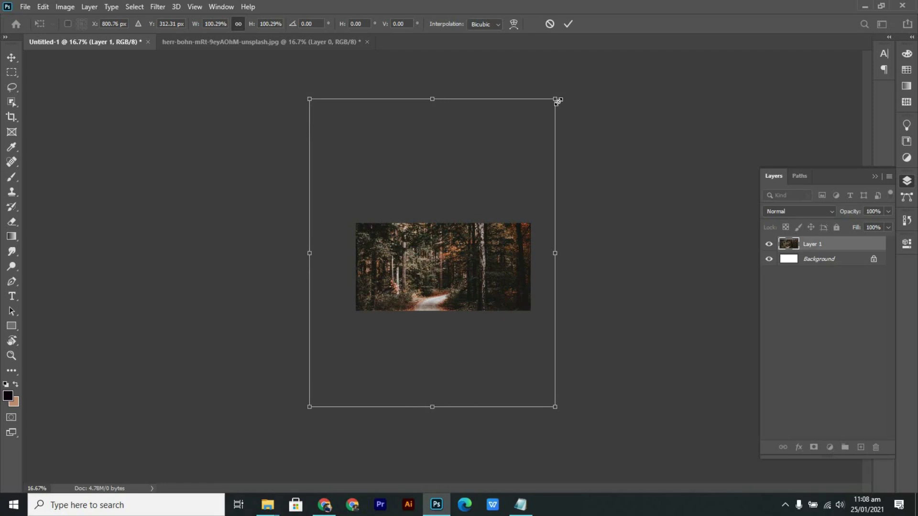
drag(545, 108, 466, 173)
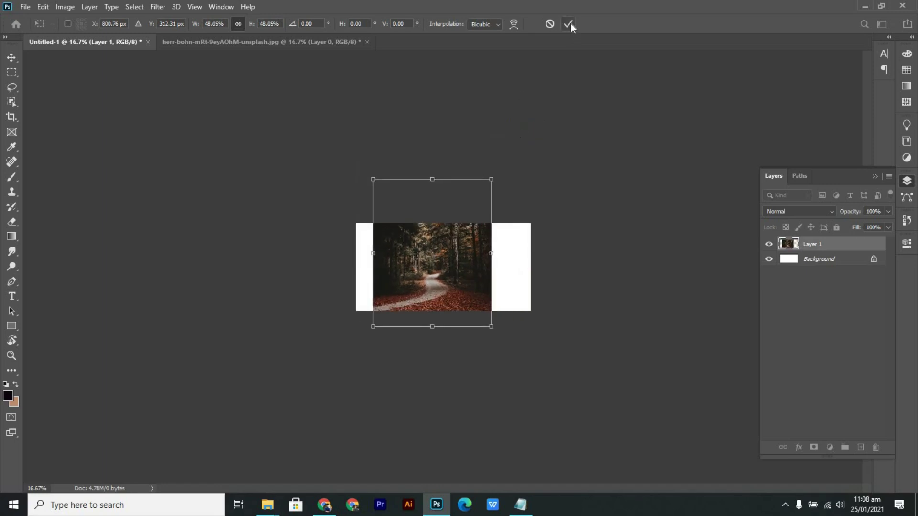
click(569, 24)
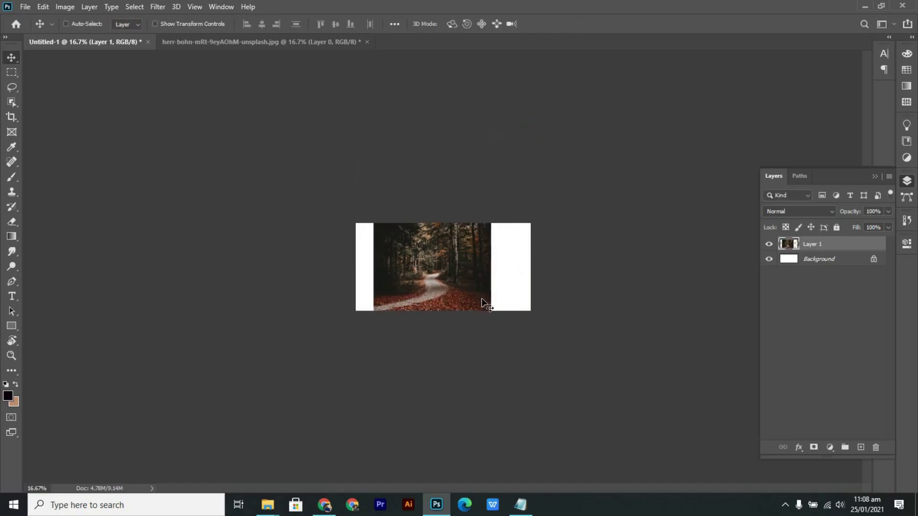
Move the scaled photo to the middle of the canvas so its path shows and white strips remain on both sides.
mouse_move(492, 307)
mouse_down()
mouse_move(497, 280)
mouse_move(477, 297)
mouse_up()
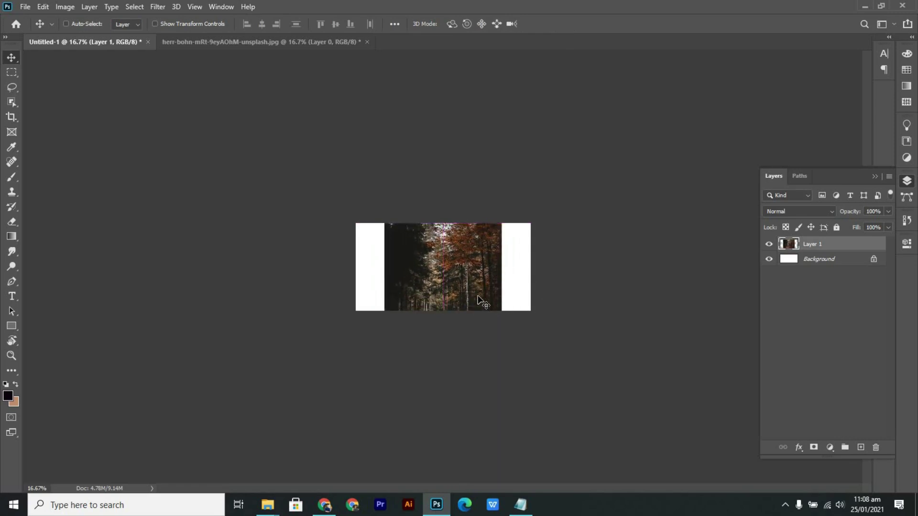
key(ctrl)
key(ctrl+0)
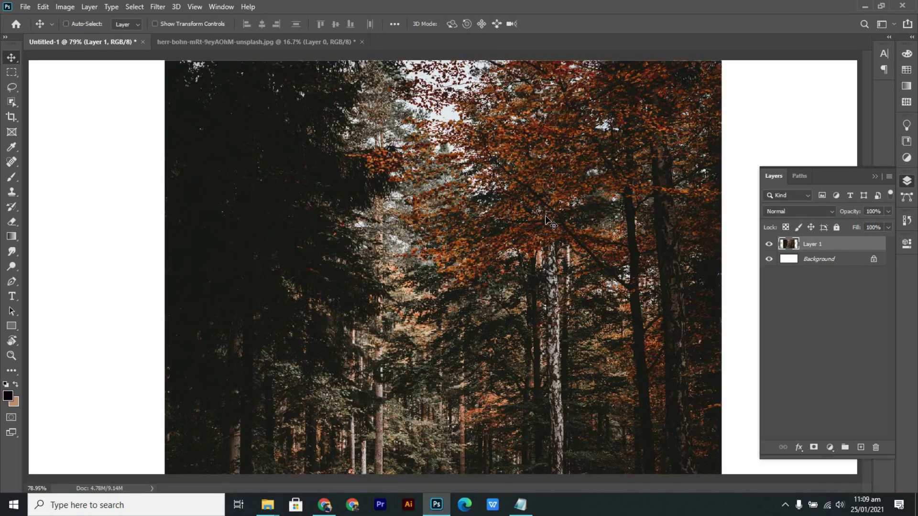
key(ctrl+minus)
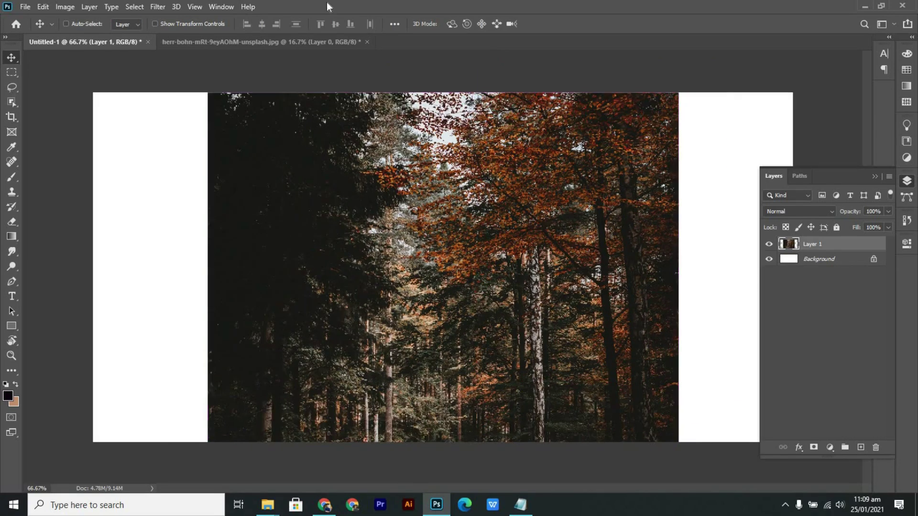
drag(479, 285, 517, 283)
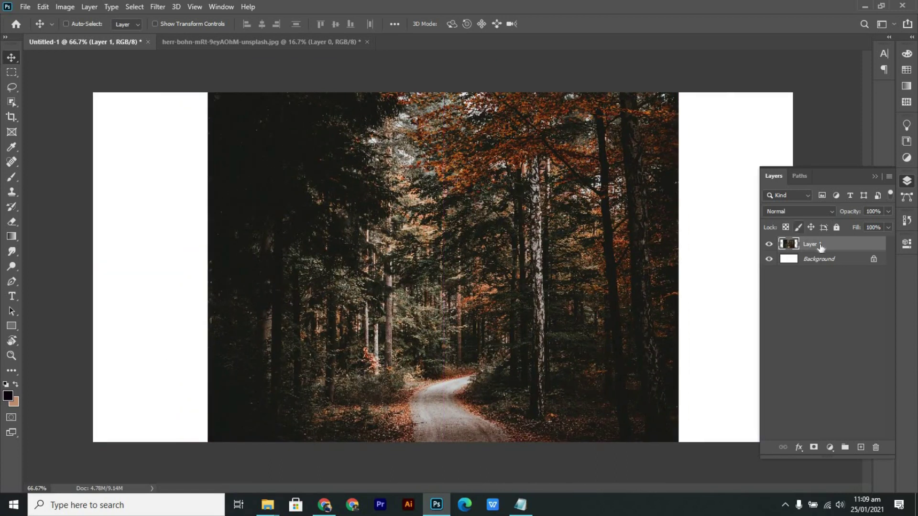
Lock Layer 1's transparent pixels and set the Brush tool's size to 80 px.
click(786, 227)
click(15, 174)
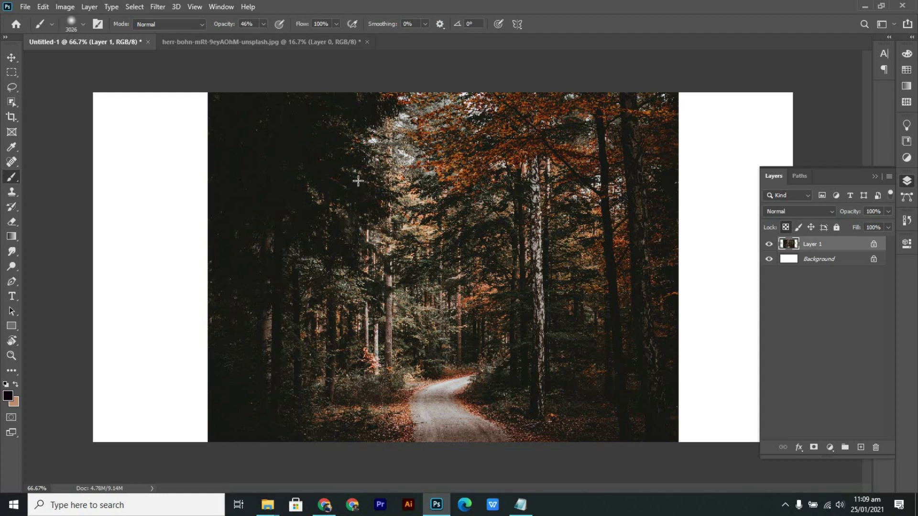
mouse_move(338, 171)
mouse_down()
mouse_move(420, 233)
mouse_move(342, 184)
mouse_move(207, 139)
mouse_move(137, 145)
mouse_move(99, 76)
mouse_up()
click(83, 23)
click(94, 58)
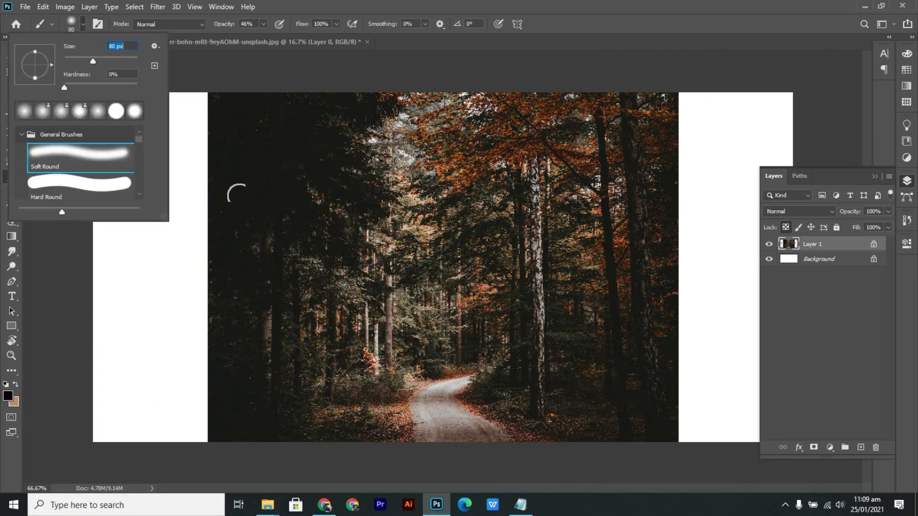
click(170, 218)
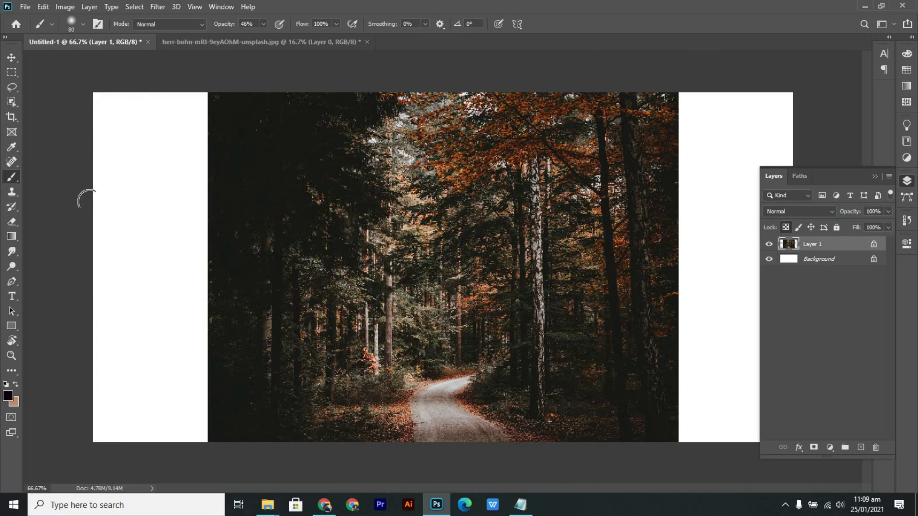
Set the foreground color to bright red and return to the Brush tool.
click(9, 396)
click(774, 113)
drag(739, 133, 812, 96)
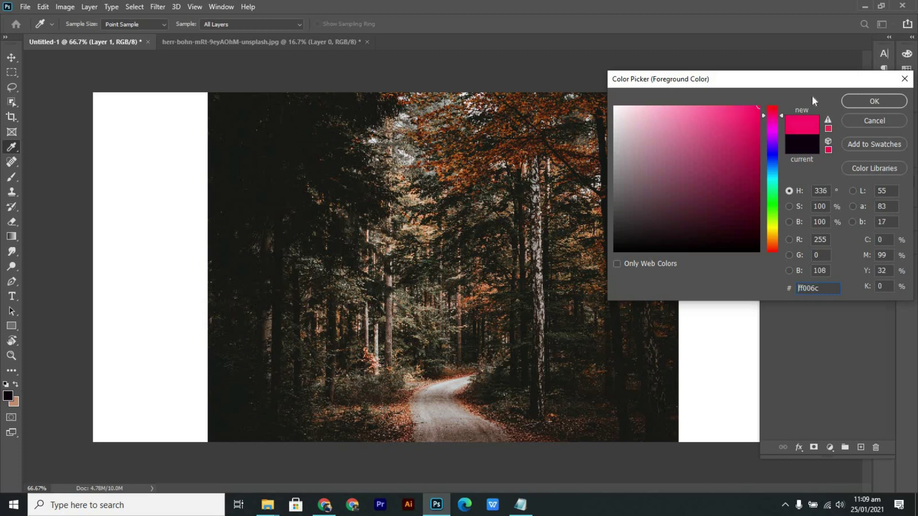
click(874, 101)
key(b)
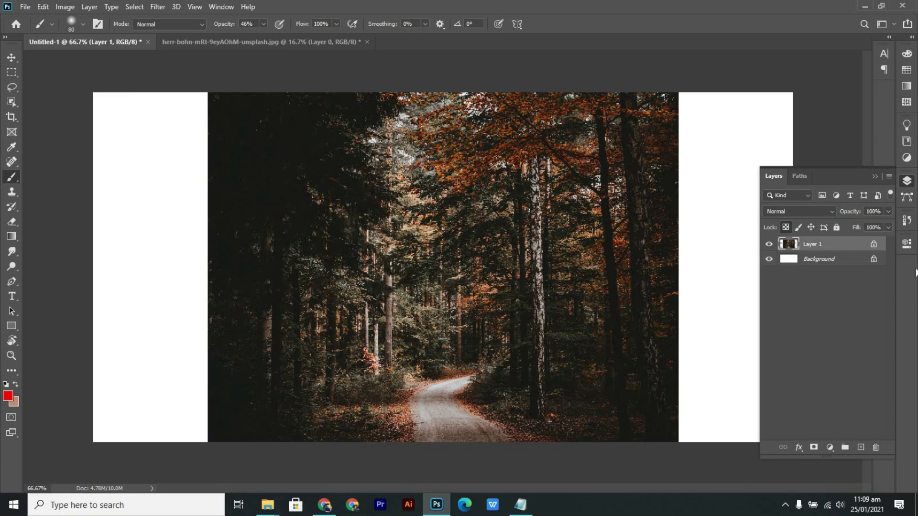
Brush a semi-transparent red zigzag over the forest photo and undo it.
click(838, 168)
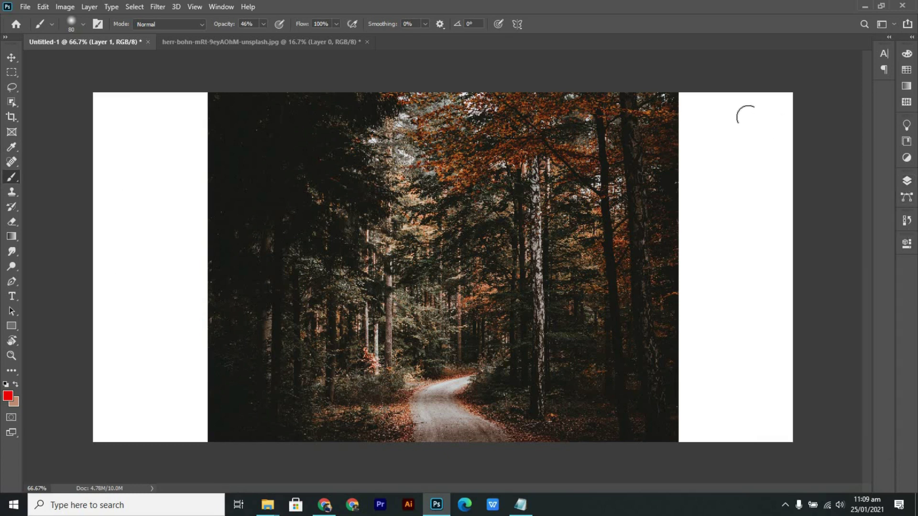
mouse_move(249, 156)
mouse_down()
mouse_move(312, 174)
mouse_move(328, 287)
mouse_move(416, 366)
mouse_up()
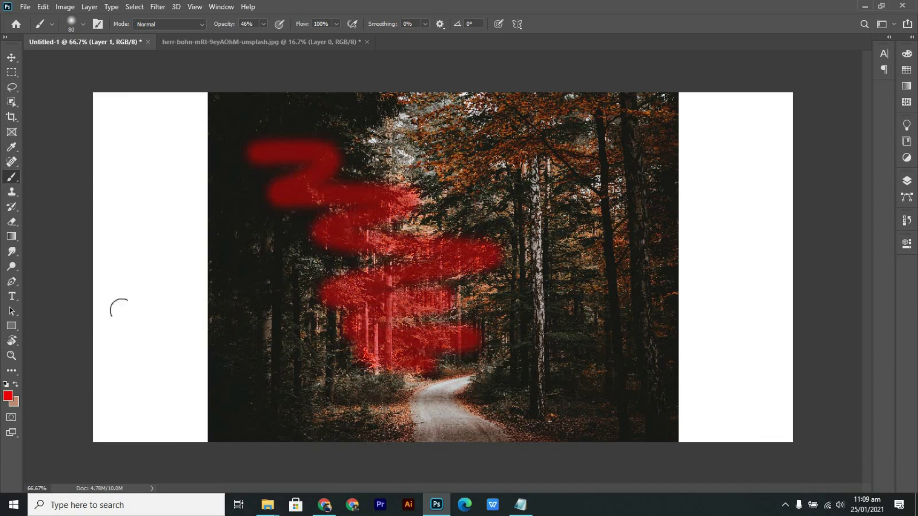
key(ctrl+z)
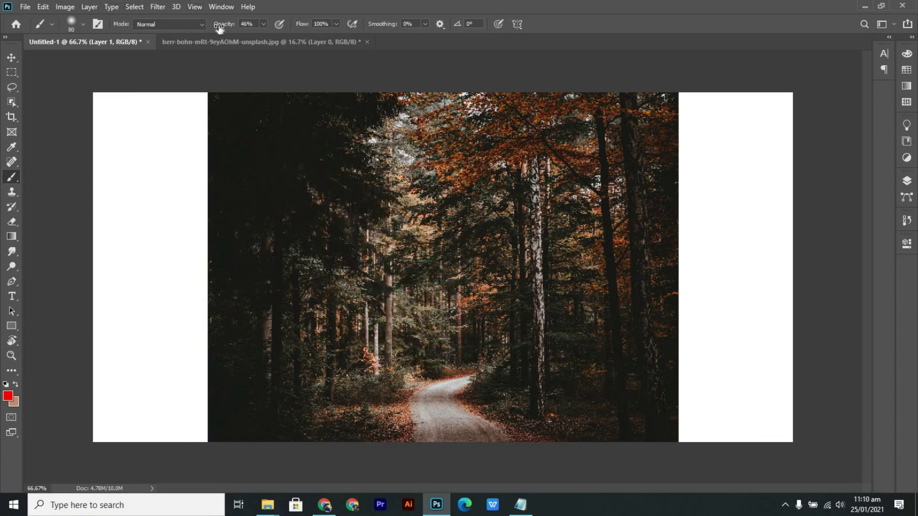
Set the brush opacity to 100% and its hardness to 53%.
key(0)
click(83, 24)
mouse_move(95, 88)
mouse_down()
mouse_move(128, 89)
mouse_move(102, 88)
mouse_up()
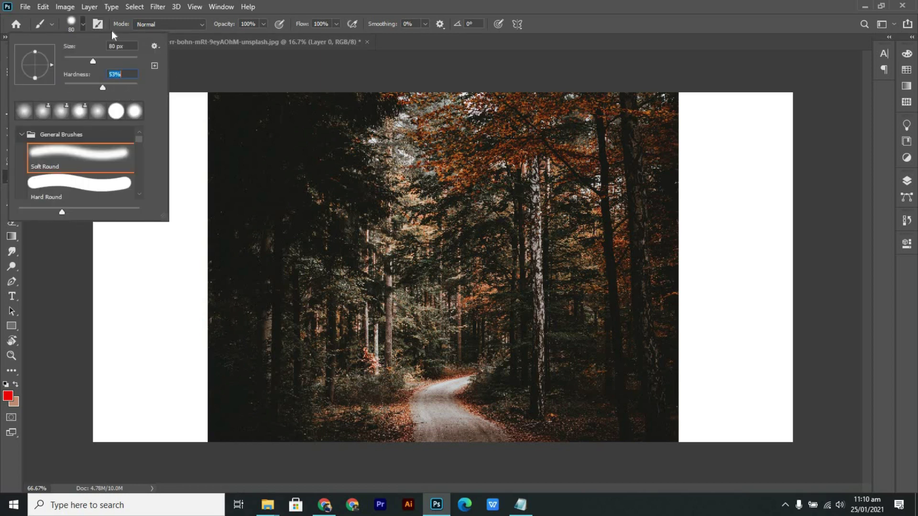
Paint a solid red zigzag over the photo down to the path and undo it.
click(308, 143)
drag(314, 143, 449, 304)
drag(459, 367, 478, 385)
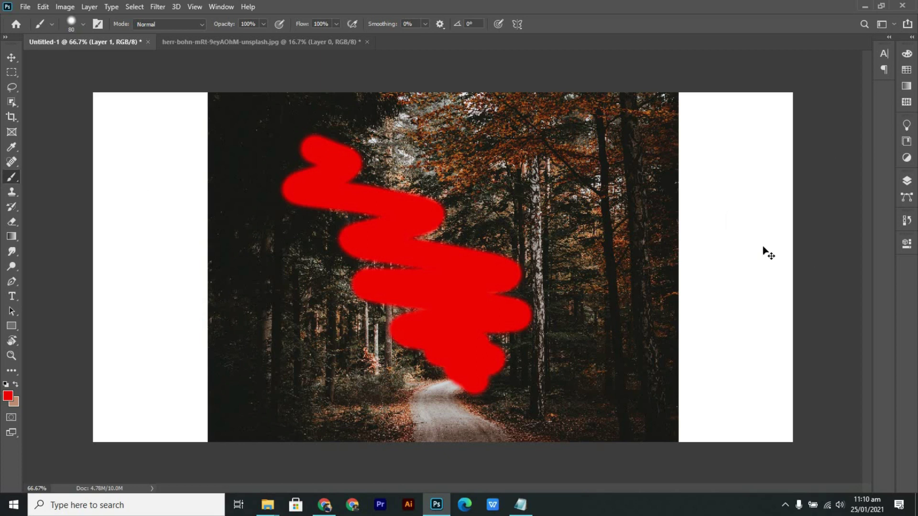
key(ctrl+z)
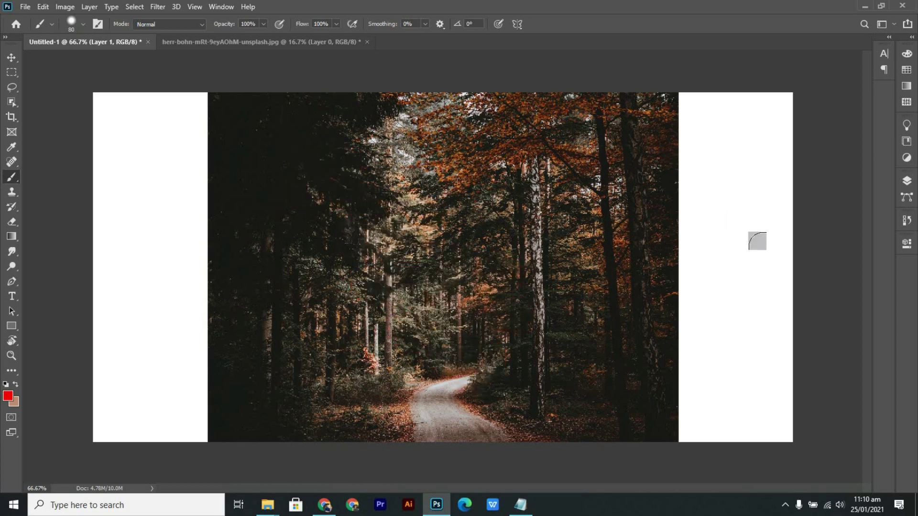
Replace Layer 1's transparent pixels lock with the image pixels lock.
click(906, 183)
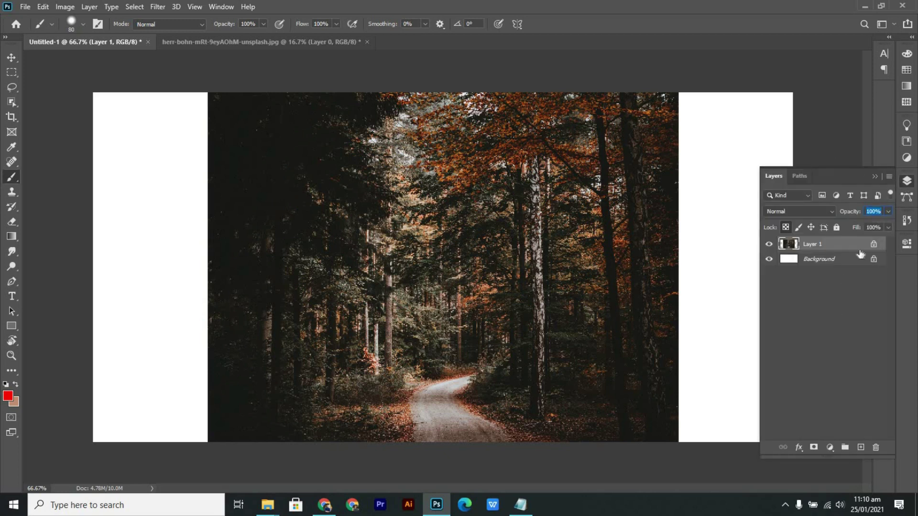
ctrl+click(823, 247)
click(808, 243)
click(801, 228)
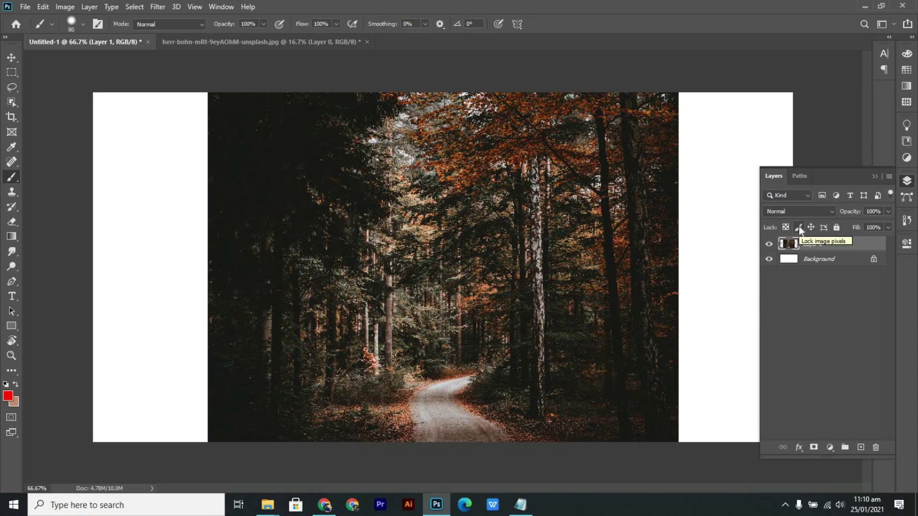
click(799, 227)
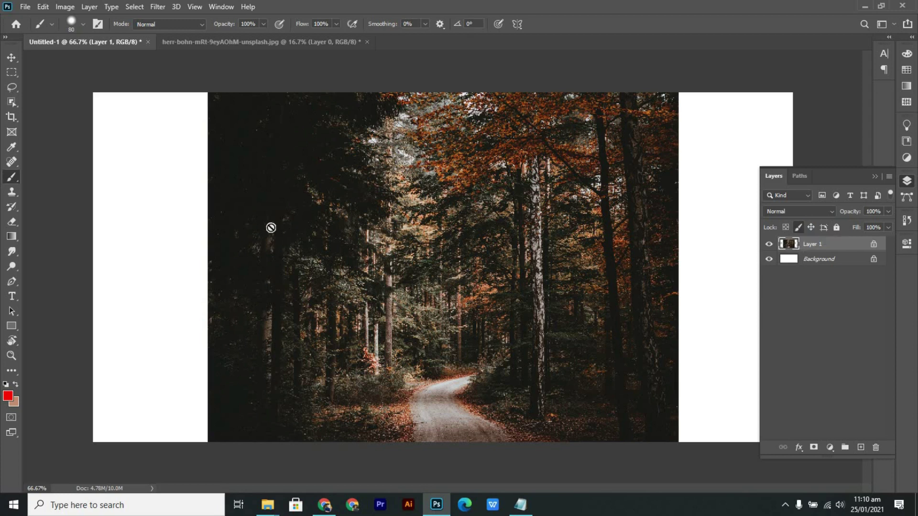
Move the pixel-locked photo slightly left on the canvas and try to brush over it.
click(12, 58)
drag(458, 206, 399, 256)
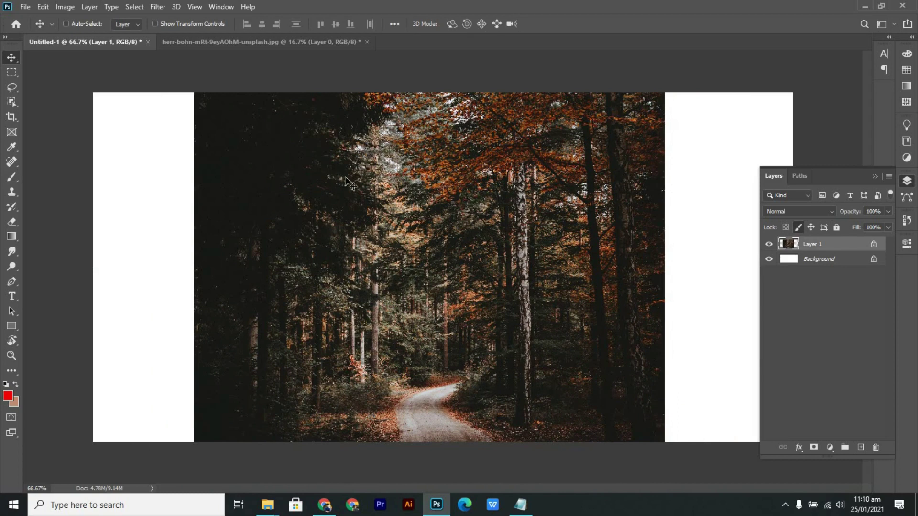
click(11, 177)
click(502, 239)
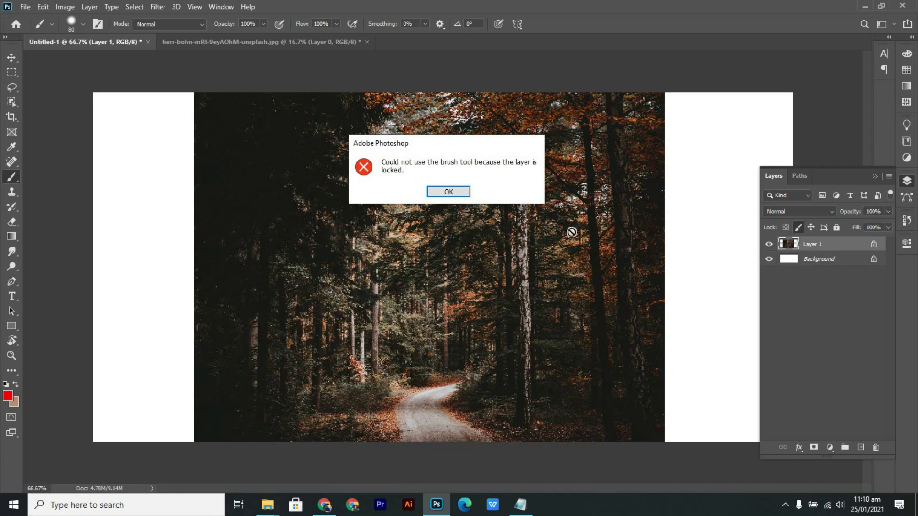
click(455, 191)
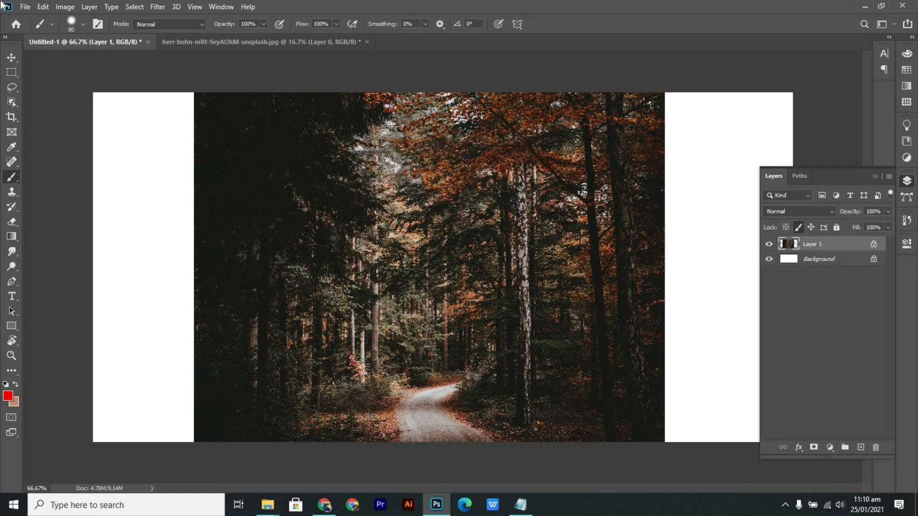
Reposition the pixel-locked photo near the middle of the canvas with the Move tool.
click(13, 57)
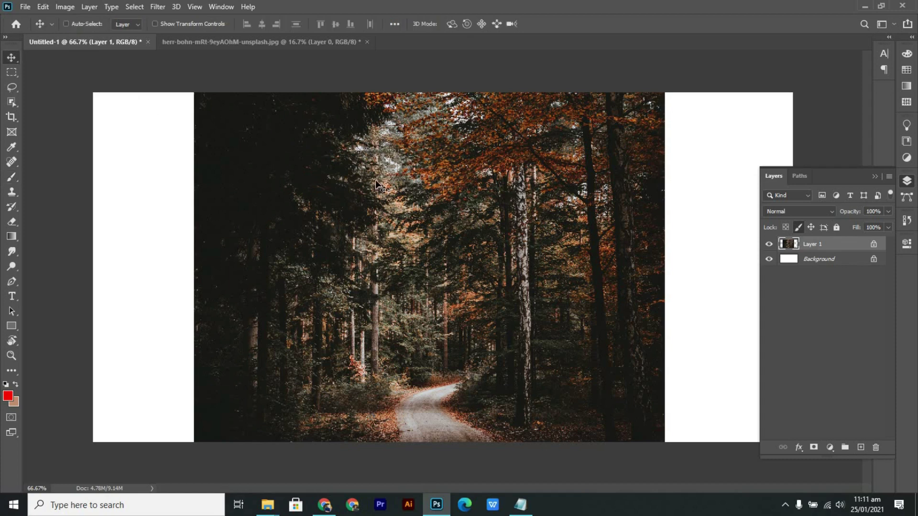
drag(576, 260, 522, 246)
drag(538, 216, 514, 216)
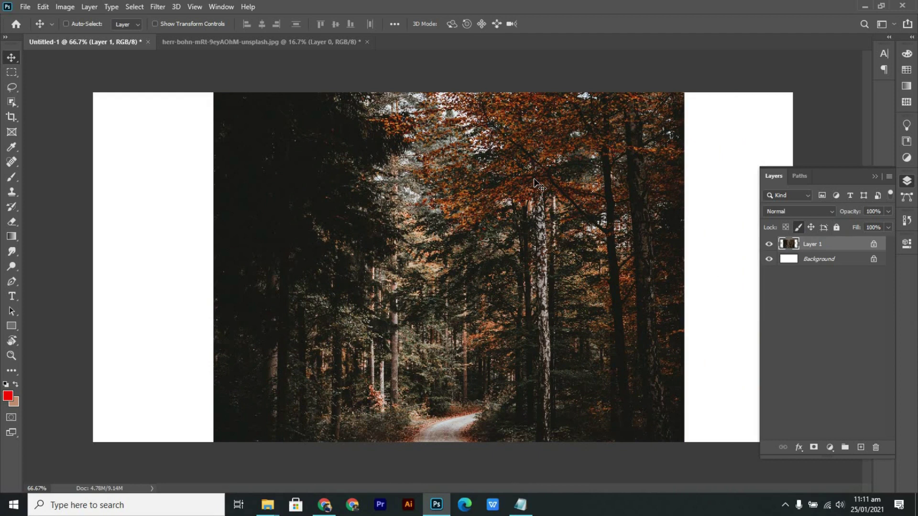
drag(542, 210, 481, 188)
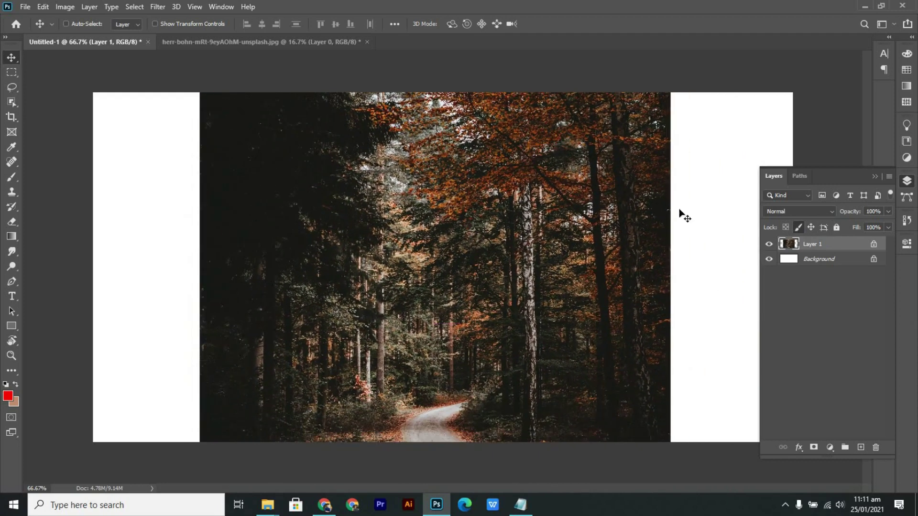
Replace Layer 1's image pixels lock with the position lock.
click(797, 227)
click(813, 226)
Paint a red zigzag across the position-locked photo, try to move the layer, and undo the brush strokes.
click(12, 177)
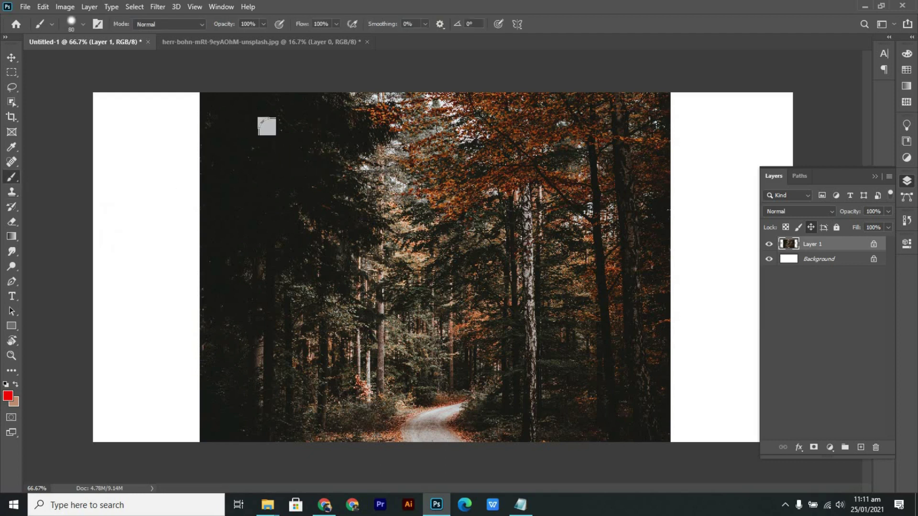
click(275, 133)
mouse_move(287, 197)
mouse_down()
mouse_move(368, 304)
mouse_move(622, 421)
mouse_up()
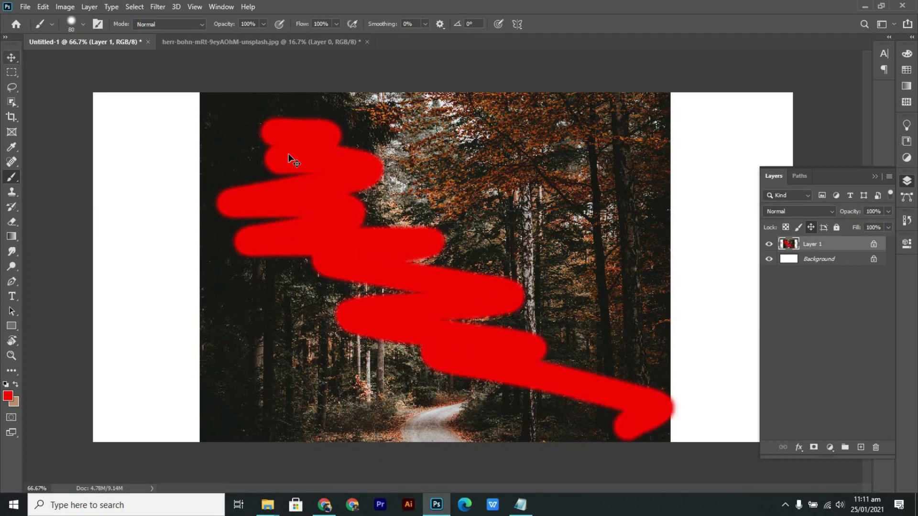
key(v)
click(621, 170)
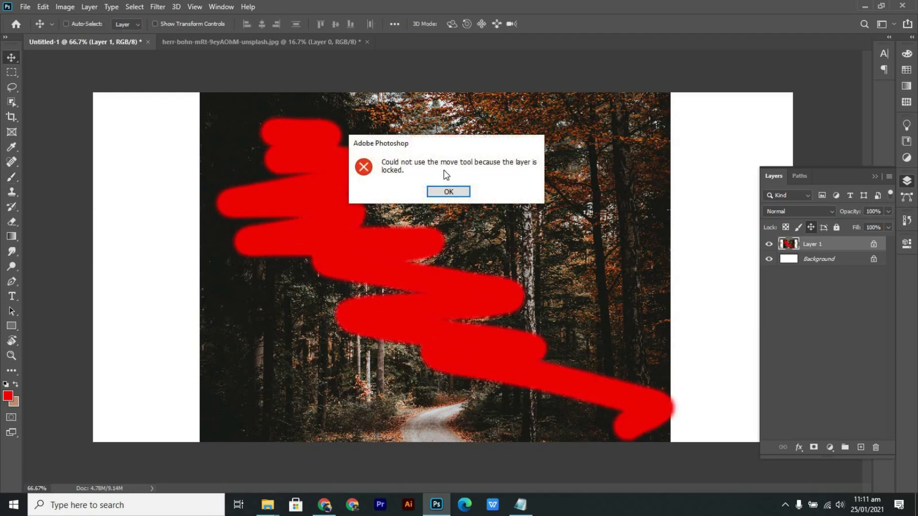
click(462, 194)
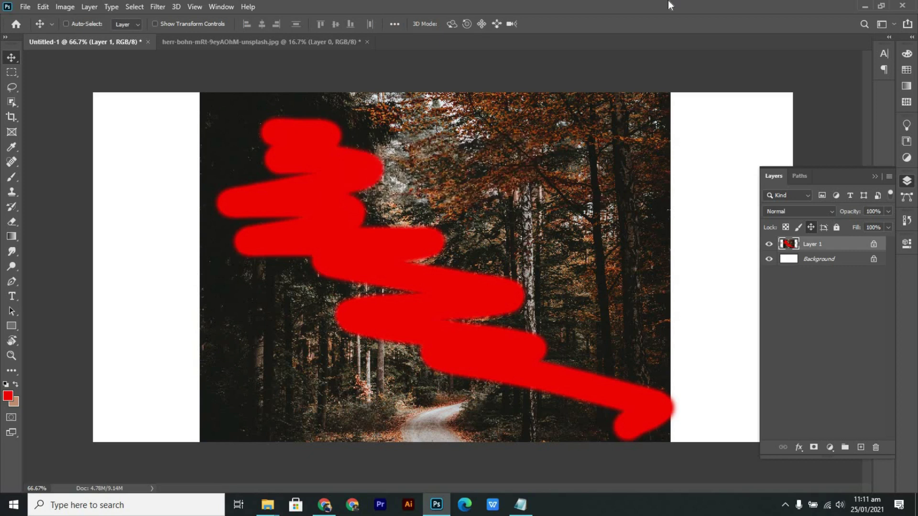
key(ctrl+z)
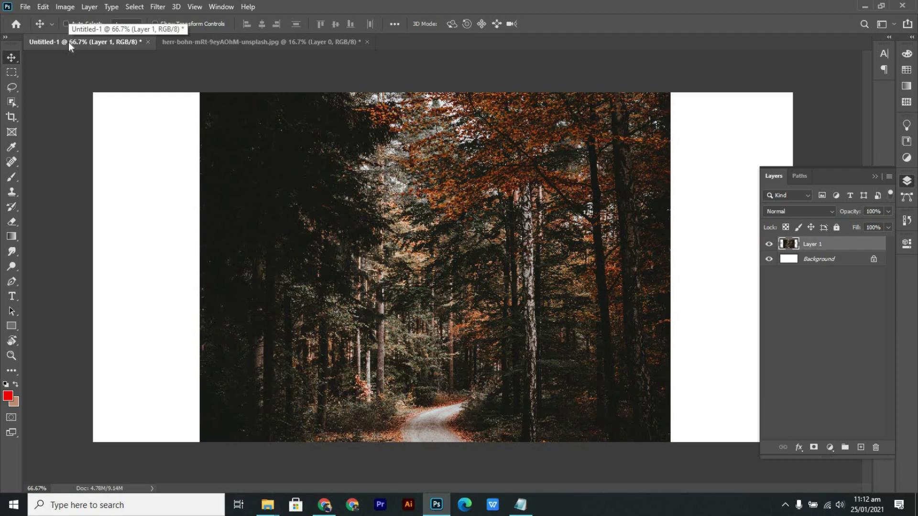
click(188, 38)
click(137, 41)
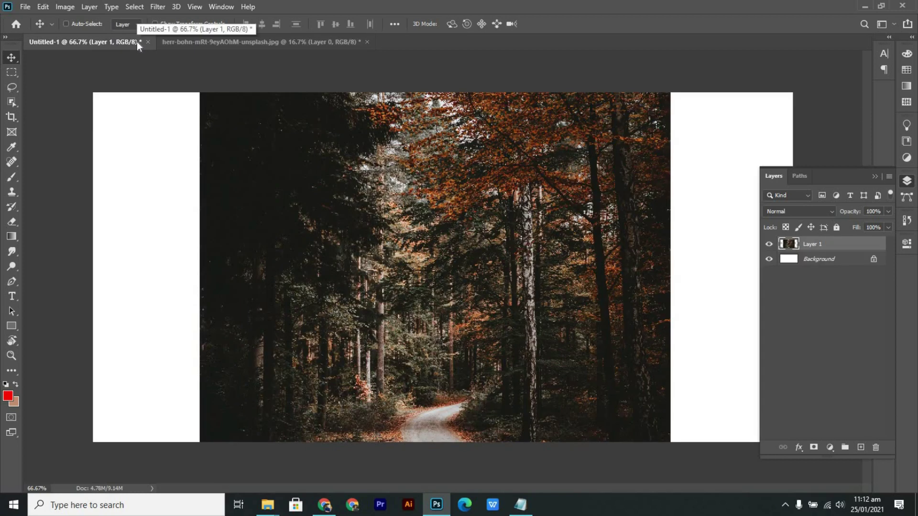
key(ctrl+minus)
key(ctrl+plus)
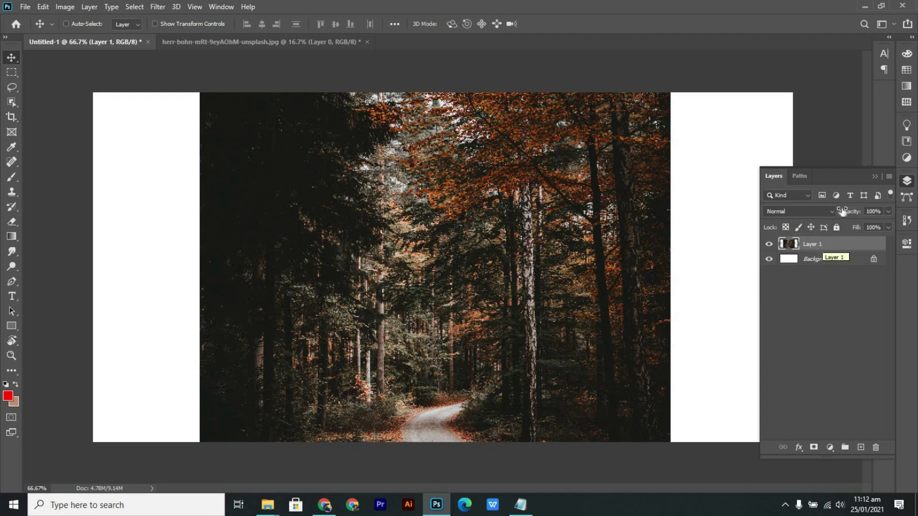
Fully lock Layer 1, then try to move the forest photo and paint on it with the Brush tool.
click(836, 228)
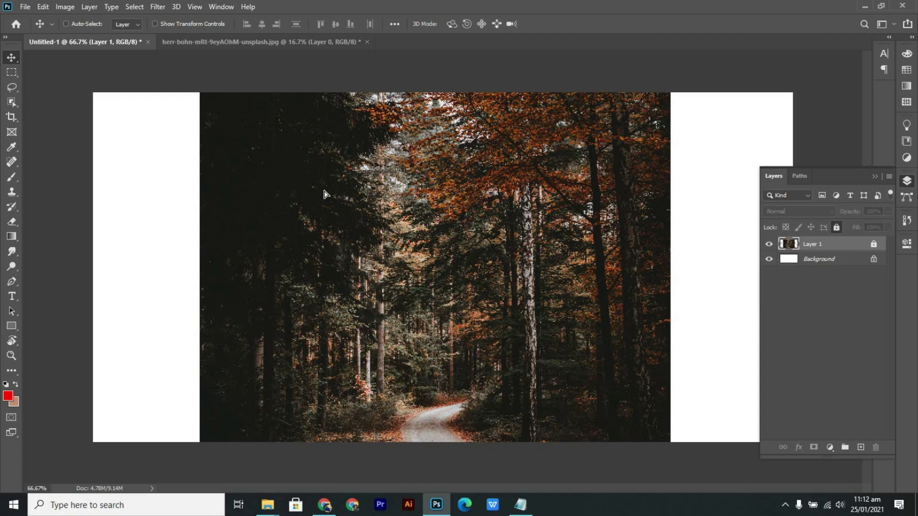
click(310, 225)
click(448, 192)
click(12, 177)
click(438, 225)
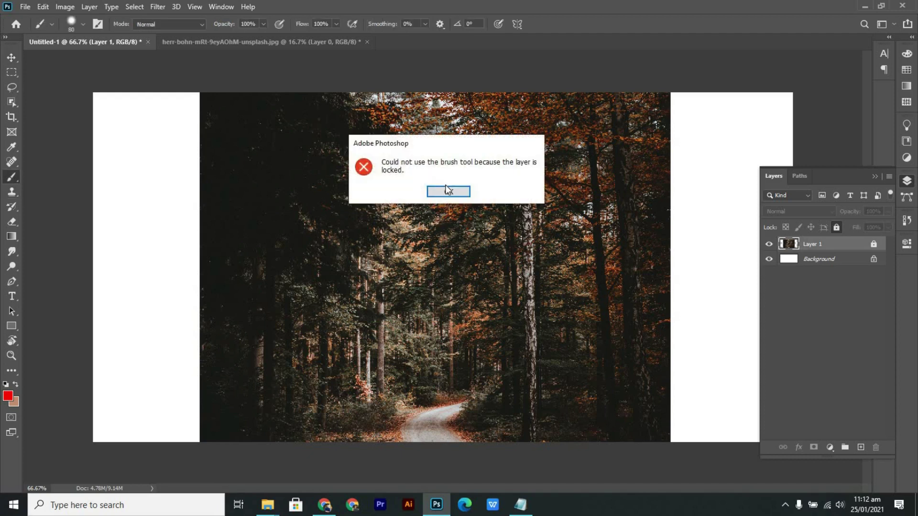
key(Return)
Try rectangular marquee selections over the fully locked forest photo, then clear the selection.
click(11, 71)
drag(489, 183, 571, 272)
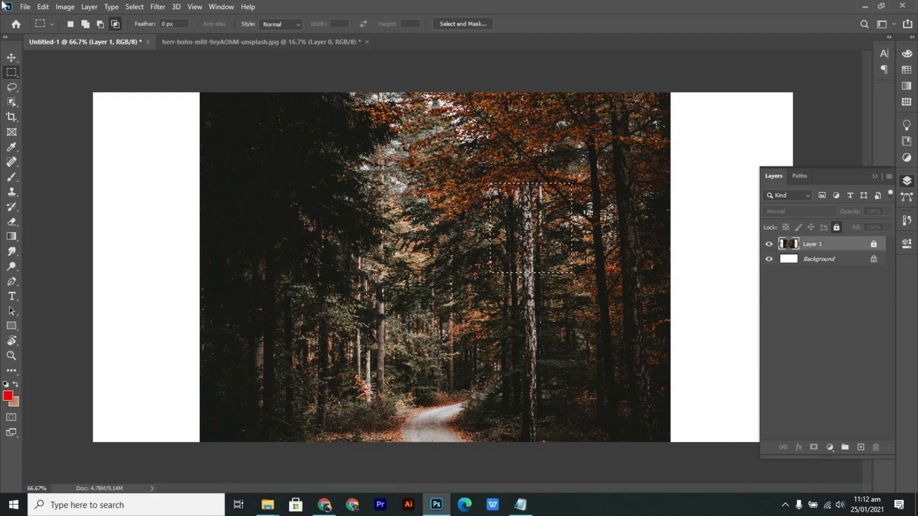
click(708, 241)
drag(259, 147, 488, 313)
drag(397, 192, 698, 437)
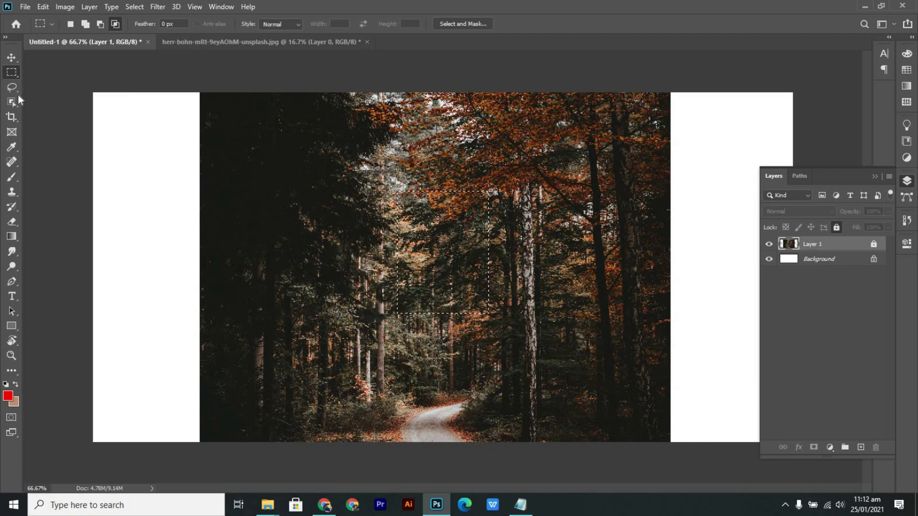
click(12, 57)
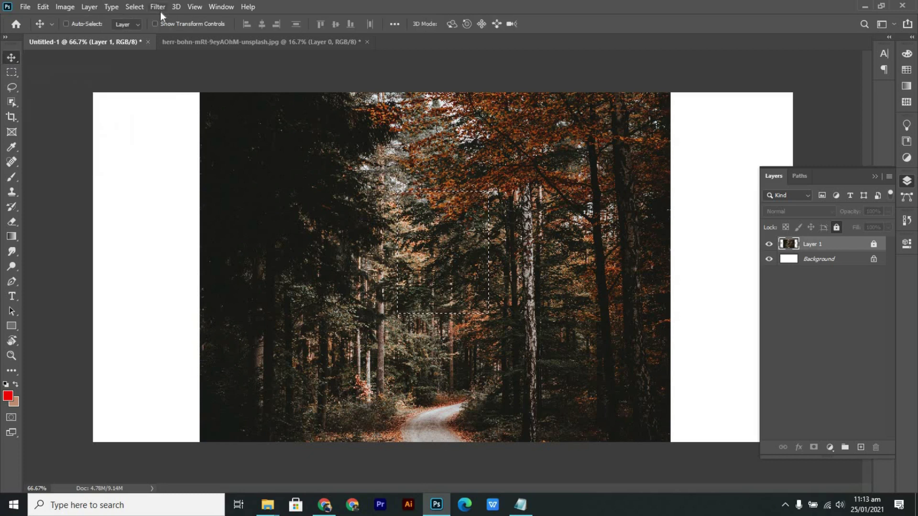
key(ctrl+d)
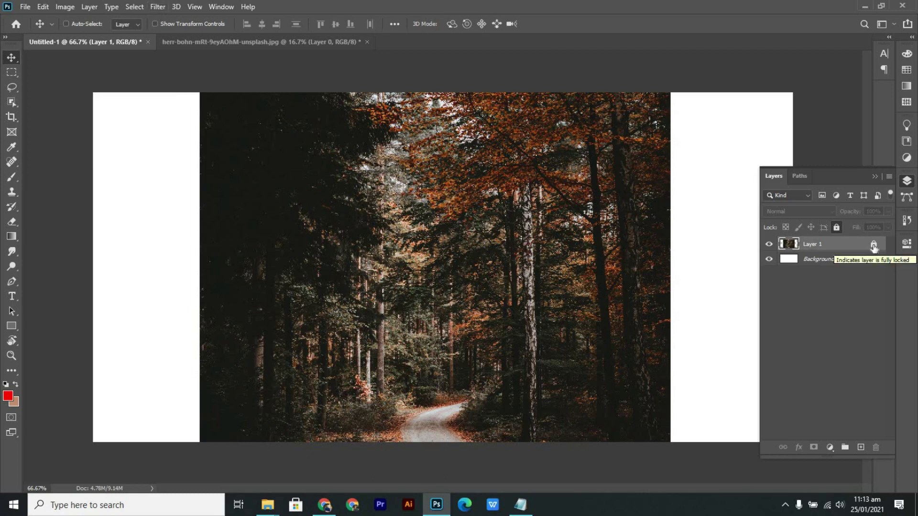
Remove Layer 1's full lock and scale the forest photo to about 47%, positioned near the middle of the canvas.
key(ctrl+slash)
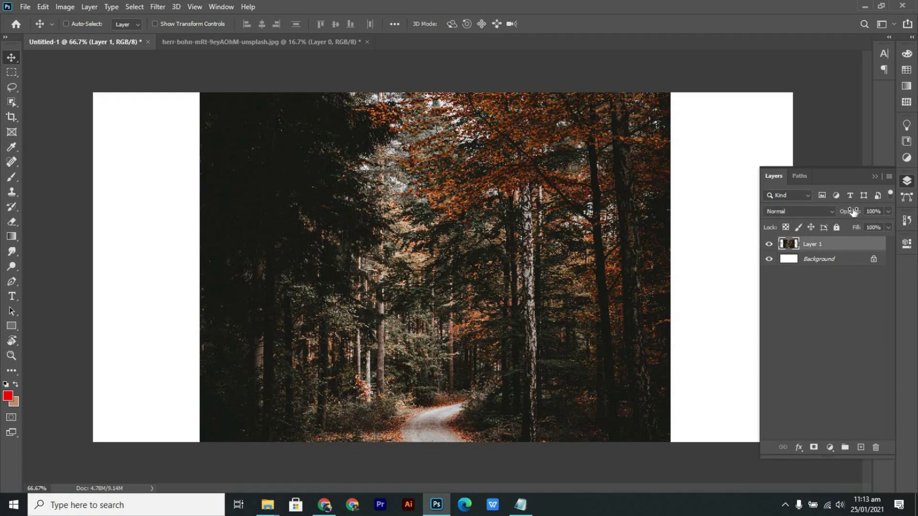
drag(325, 240, 372, 285)
key(ctrl+t)
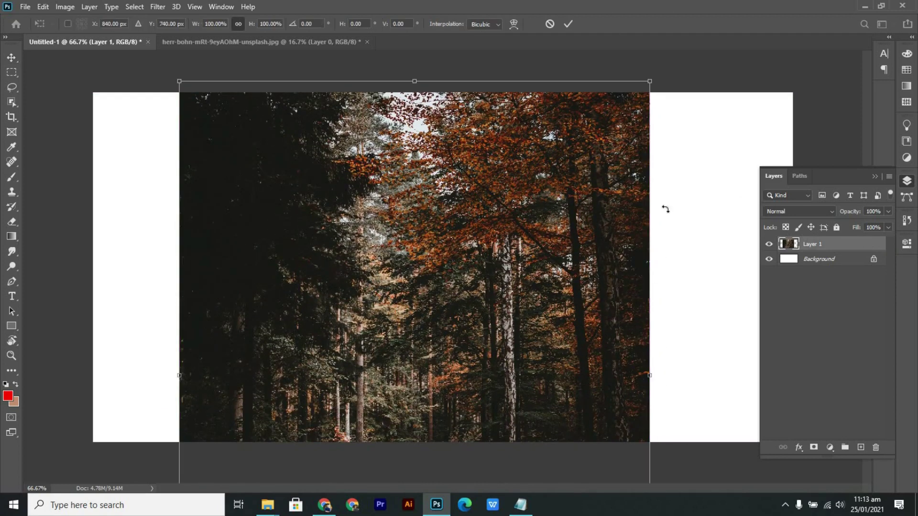
drag(649, 81, 624, 113)
drag(624, 159, 535, 155)
drag(463, 285, 482, 172)
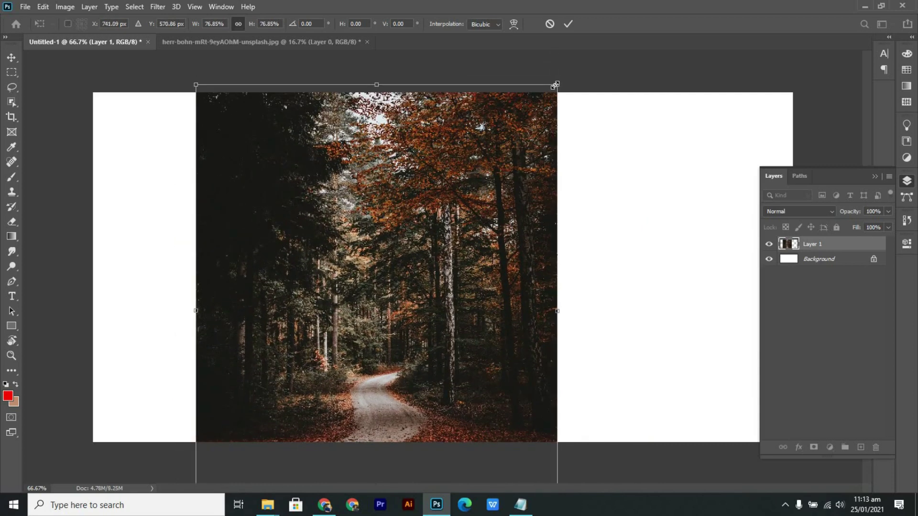
drag(554, 85, 488, 125)
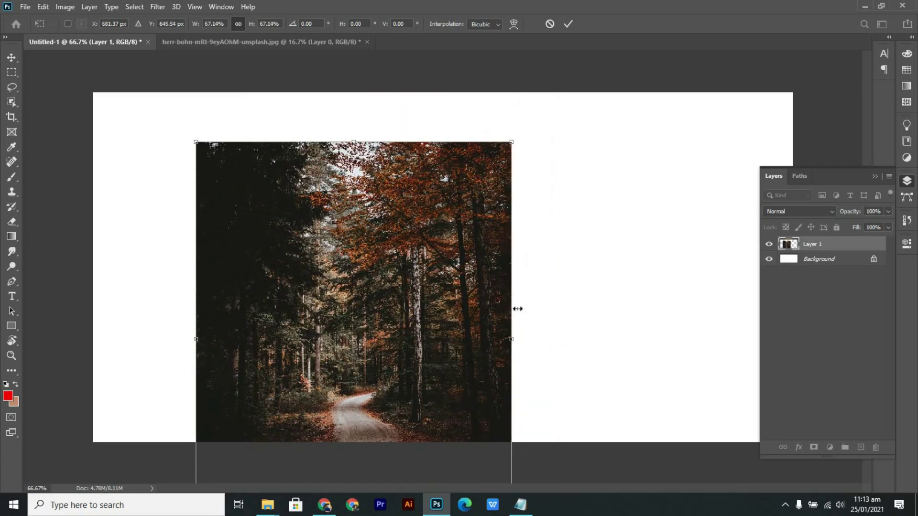
drag(512, 308, 424, 305)
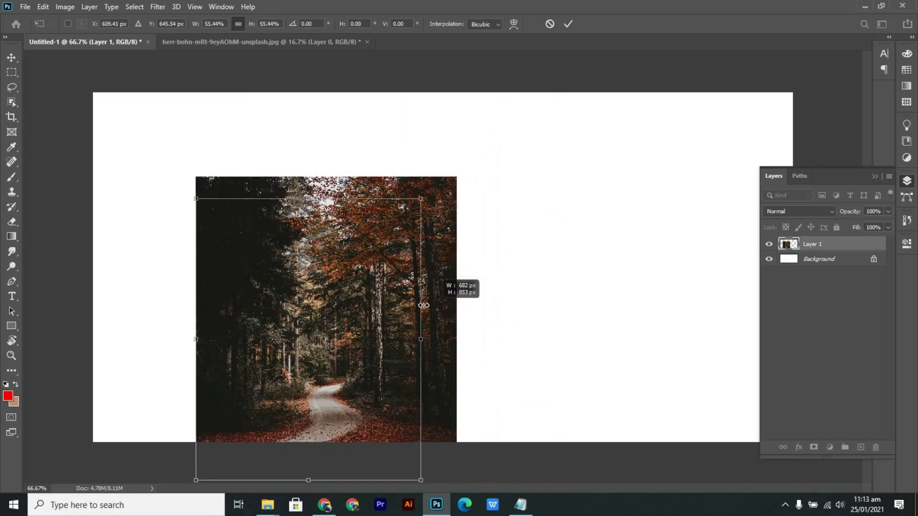
drag(367, 326, 503, 259)
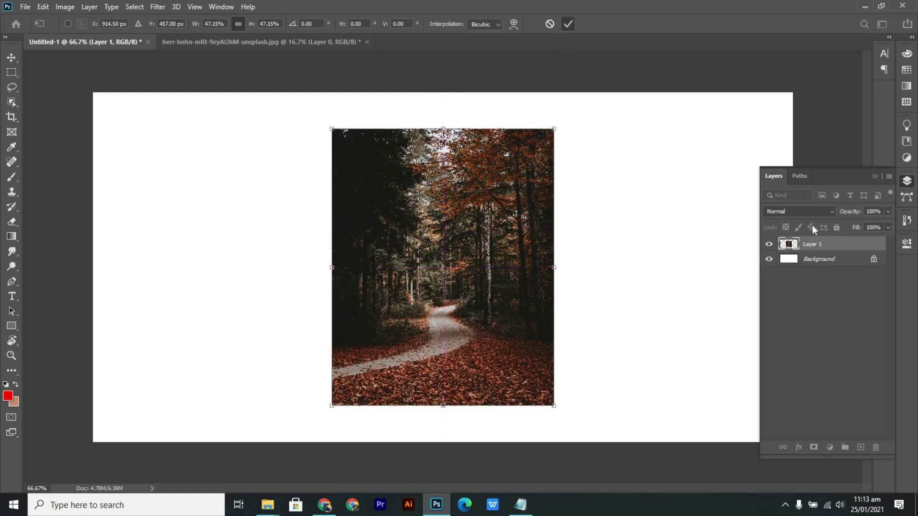
mouse_move(846, 211)
mouse_down()
mouse_move(818, 211)
mouse_move(886, 214)
mouse_move(838, 230)
mouse_move(882, 230)
mouse_move(837, 214)
mouse_up()
mouse_move(487, 258)
mouse_down()
mouse_move(303, 251)
mouse_move(526, 253)
mouse_move(496, 255)
mouse_up()
Open the silhouette photo from New folder as a separate document beside the forest photo.
click(241, 43)
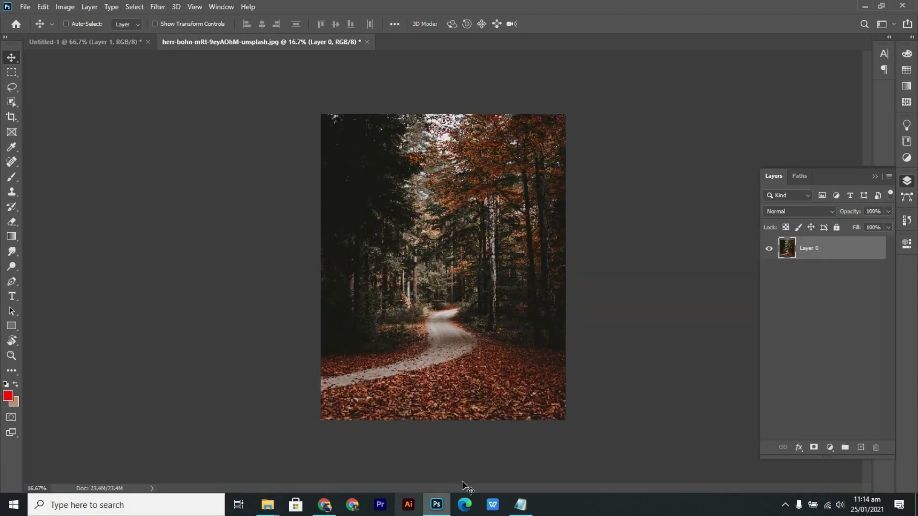
click(865, 6)
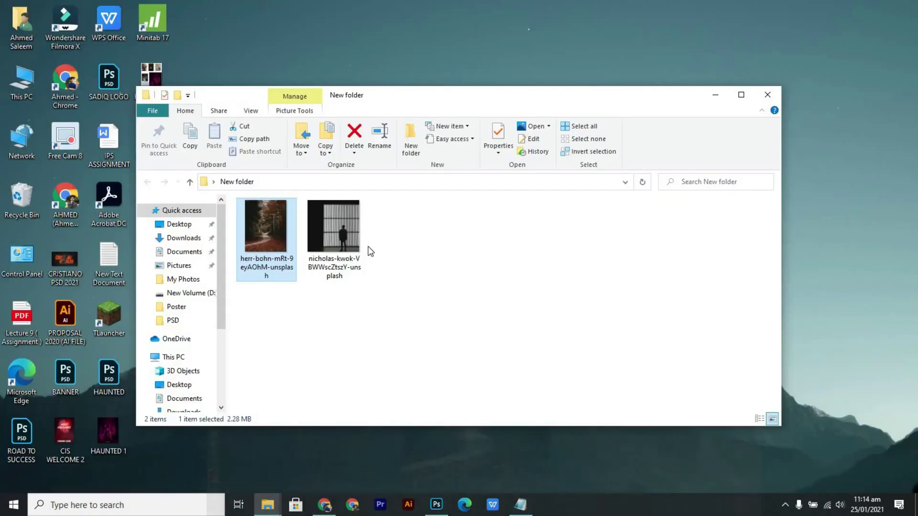
drag(333, 229, 616, 170)
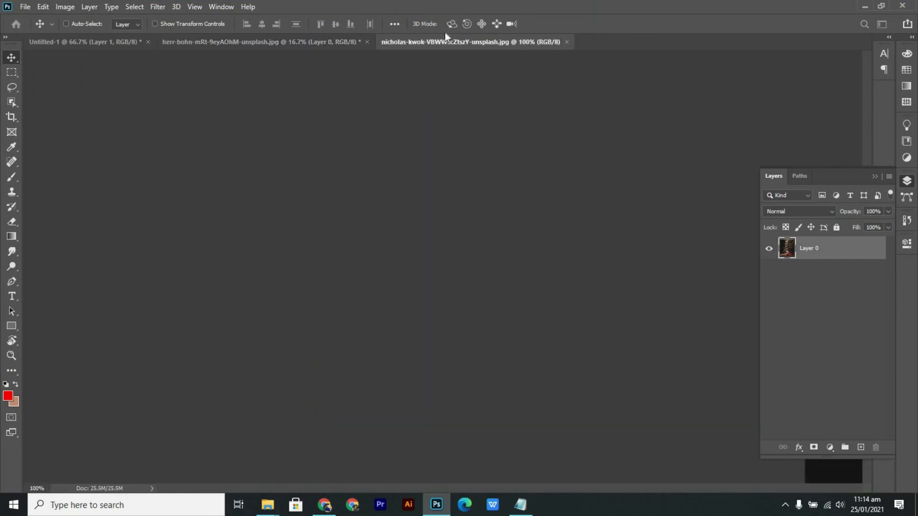
Try moving the silhouette photo into the forest document with the Move tool and undo it.
drag(325, 76, 349, 202)
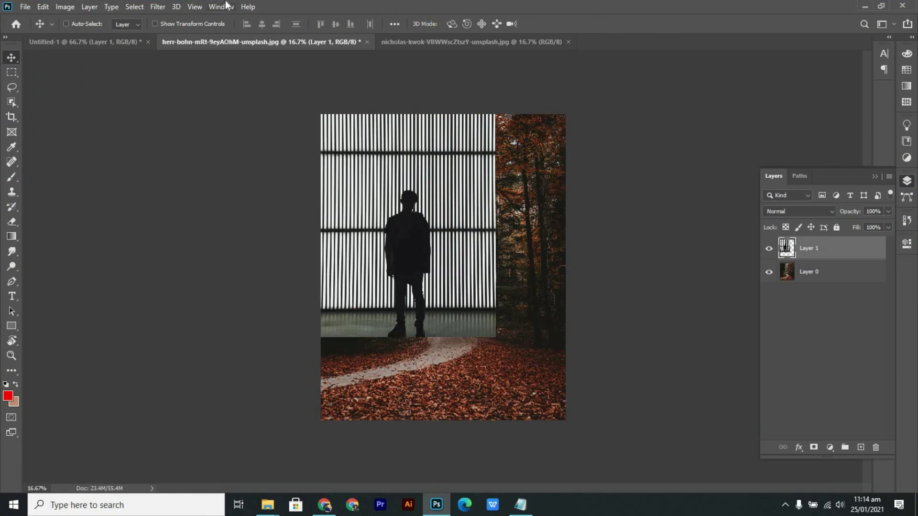
key(ctrl+z)
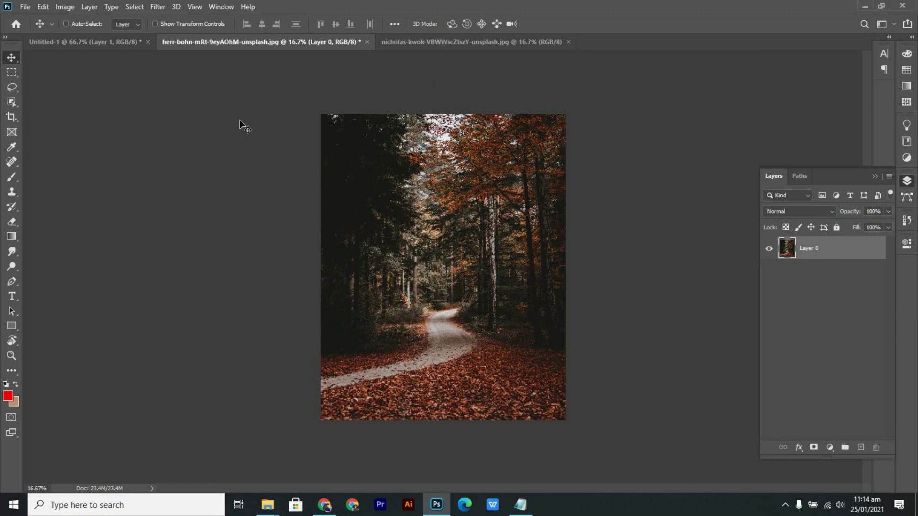
Select the entire silhouette photo with the rectangular marquee and copy it.
key(ctrl+Tab)
click(11, 71)
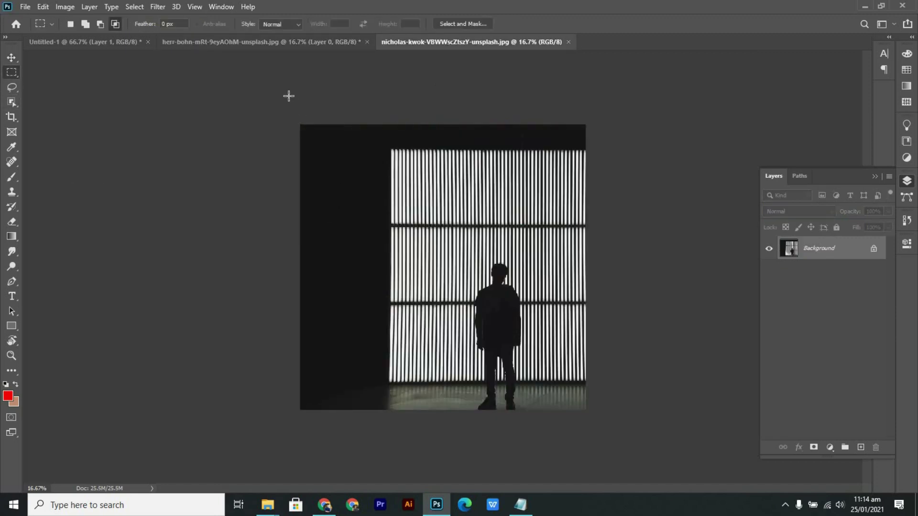
drag(294, 93, 682, 434)
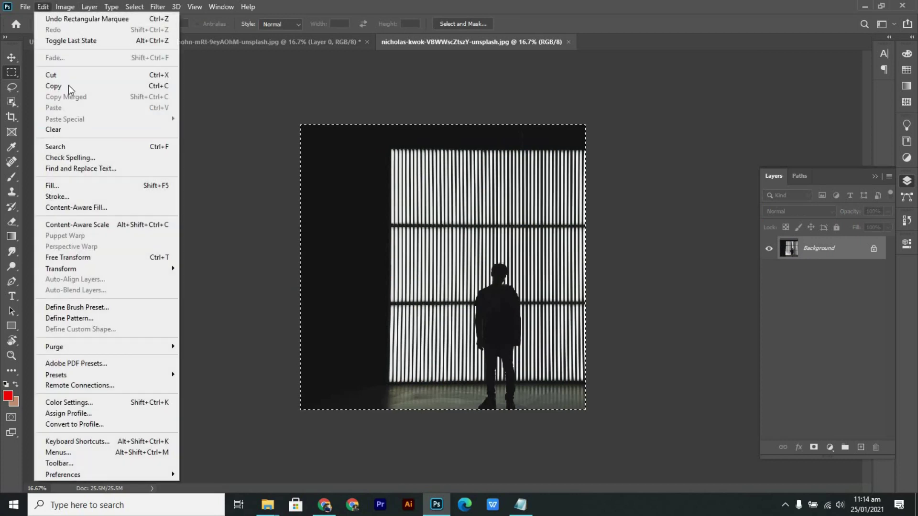
click(68, 86)
Paste the silhouette photo into the forest document as a new layer and centre it over the forest.
click(271, 44)
click(43, 6)
click(85, 108)
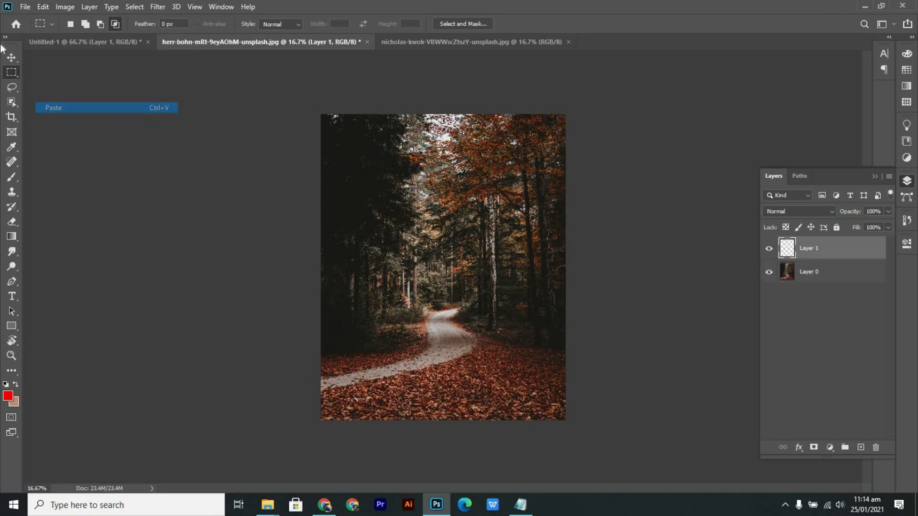
key(v)
drag(480, 251, 440, 248)
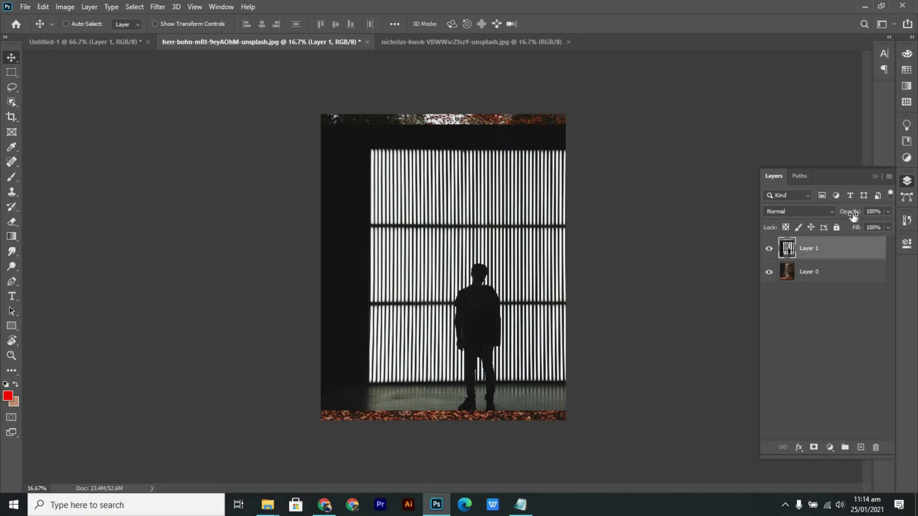
Test reduced opacity on the silhouette layer, then restore it to 100%.
drag(851, 215, 849, 217)
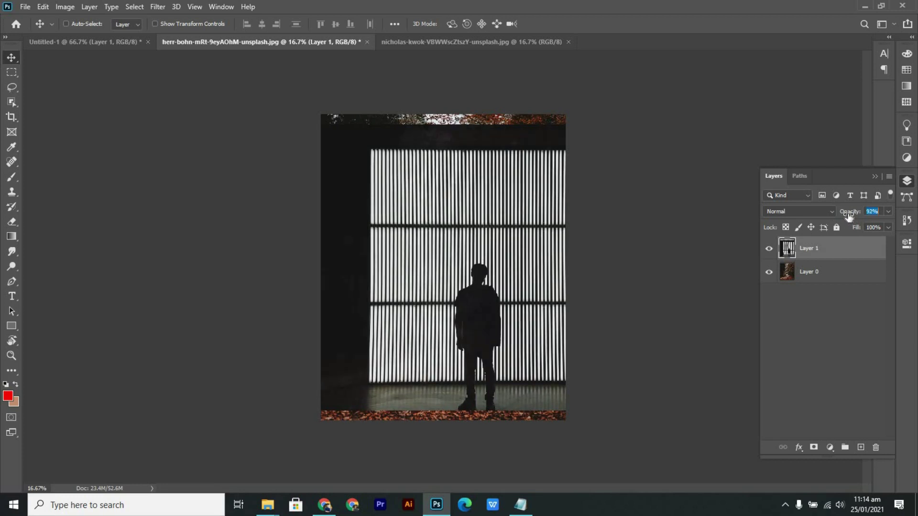
mouse_move(849, 217)
mouse_down()
mouse_move(857, 216)
mouse_move(833, 216)
mouse_move(870, 214)
mouse_move(837, 215)
mouse_move(858, 216)
mouse_up()
text(100)
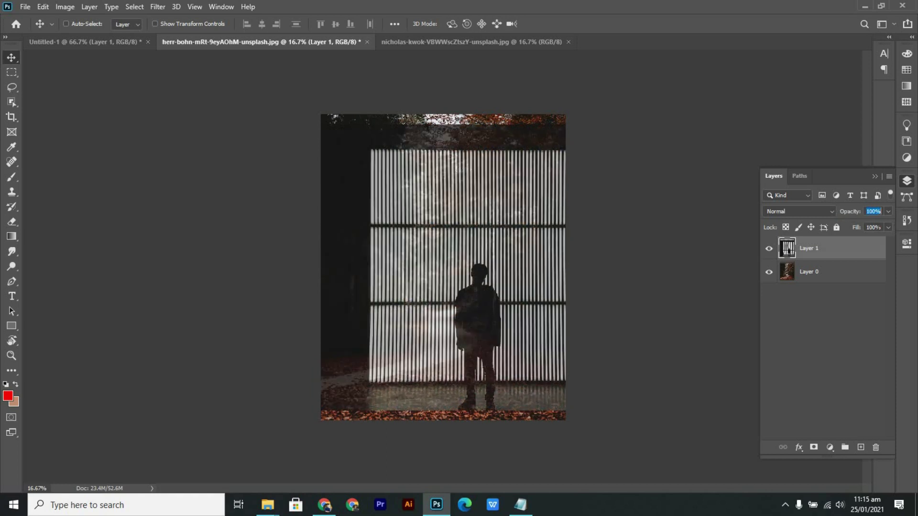
key(Return)
Set the silhouette layer's fill to 33% and lock its position slightly lower over the forest.
drag(855, 231, 810, 236)
drag(412, 262, 406, 282)
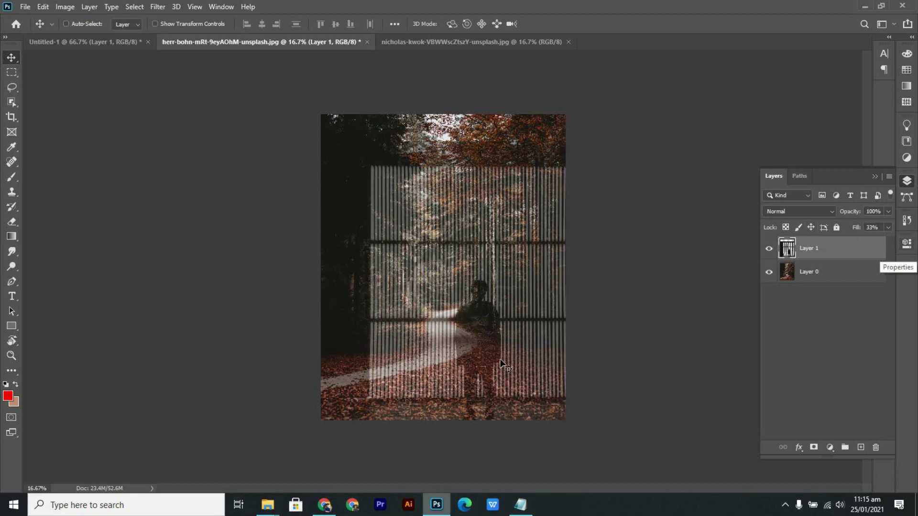
click(810, 228)
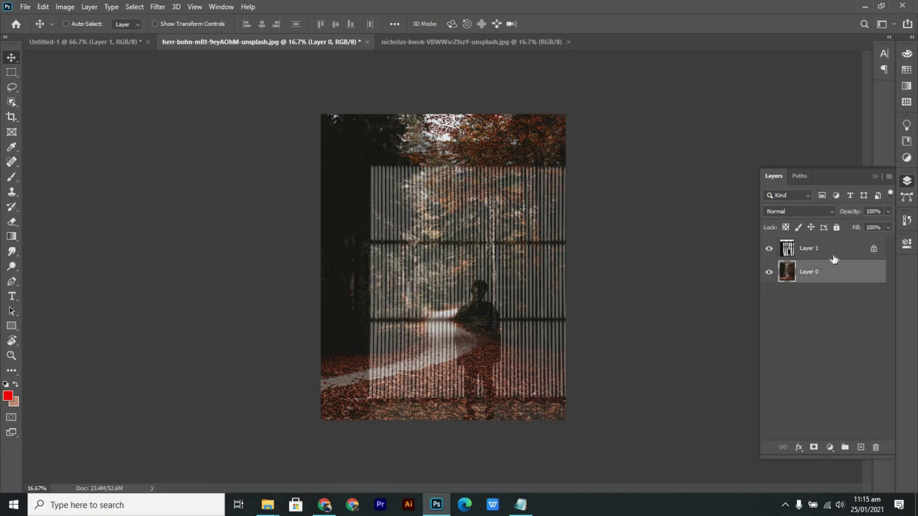
Set up a 165 px soft round brush with a near-black foreground colour.
click(11, 177)
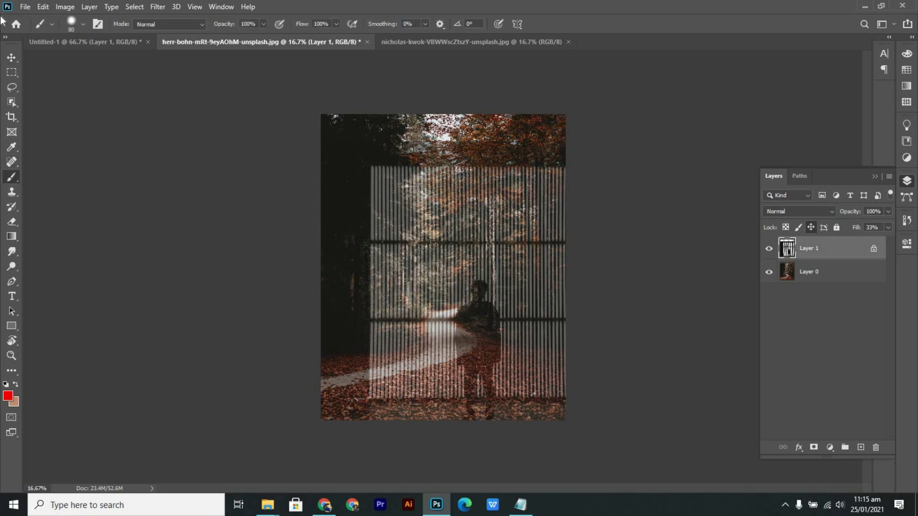
click(78, 24)
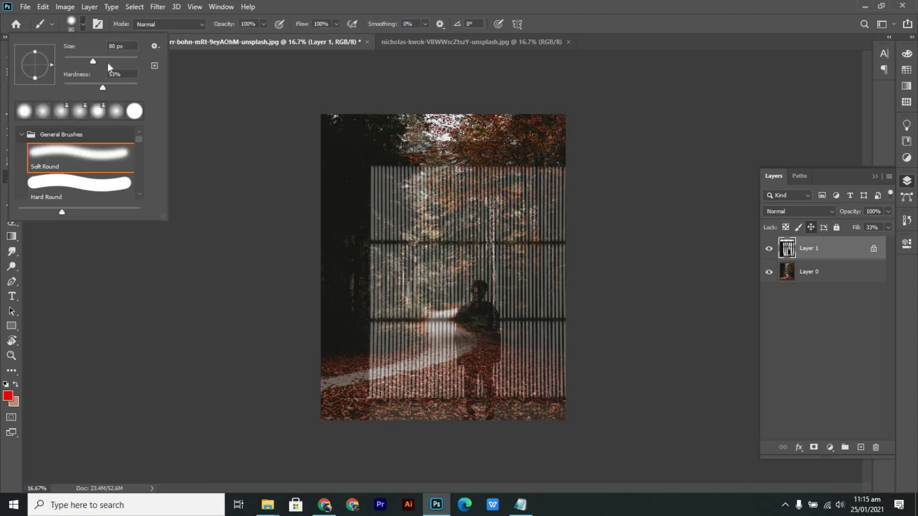
click(6, 395)
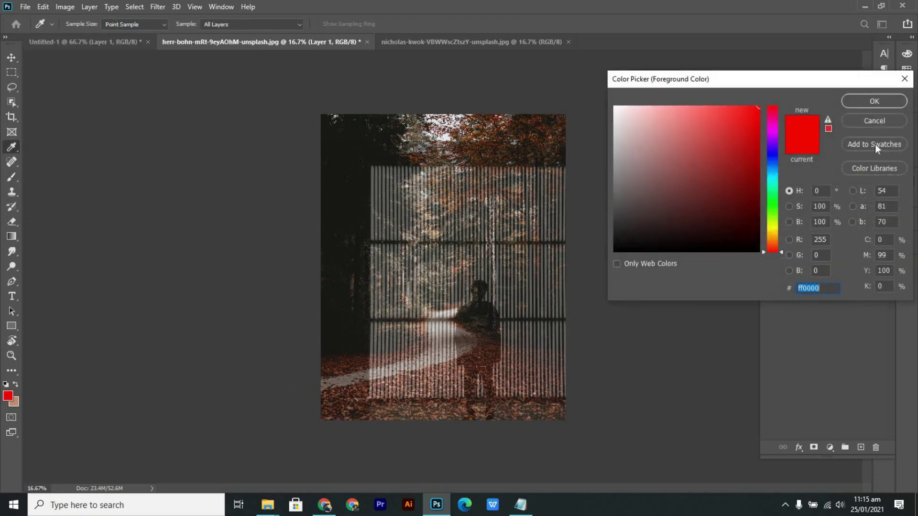
key(ctrl+v)
key(Return)
Paint dark winding strokes across the position-locked silhouette layer.
mouse_move(378, 246)
mouse_down()
mouse_move(381, 350)
mouse_move(409, 485)
mouse_up()
mouse_move(440, 231)
mouse_down()
mouse_move(543, 383)
mouse_move(489, 416)
mouse_up()
mouse_move(494, 231)
mouse_down()
mouse_move(425, 182)
mouse_move(459, 158)
mouse_move(386, 213)
mouse_move(378, 258)
mouse_up()
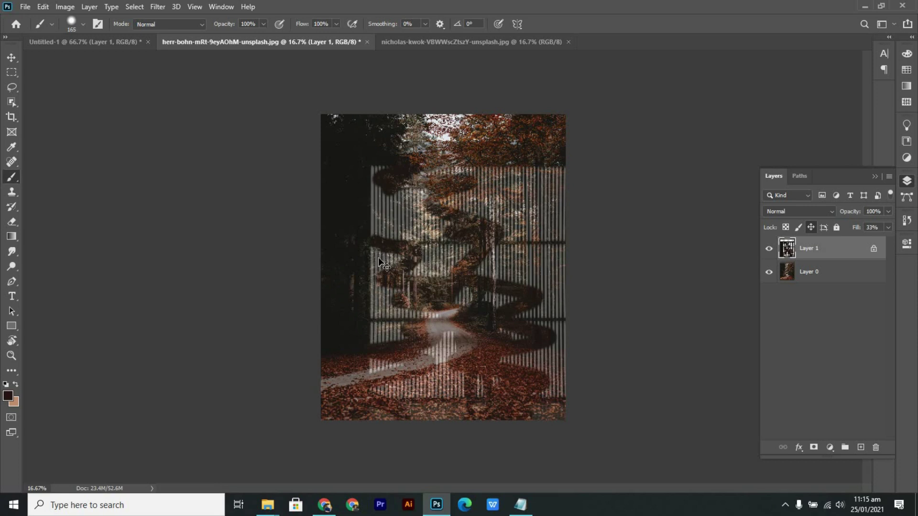
Undo the brush strokes, position lock, move and fill change on the silhouette layer.
key(ctrl+z)
key(ctrl+z)
key(ctrl+z)
key(ctrl+z)
key(ctrl+z)
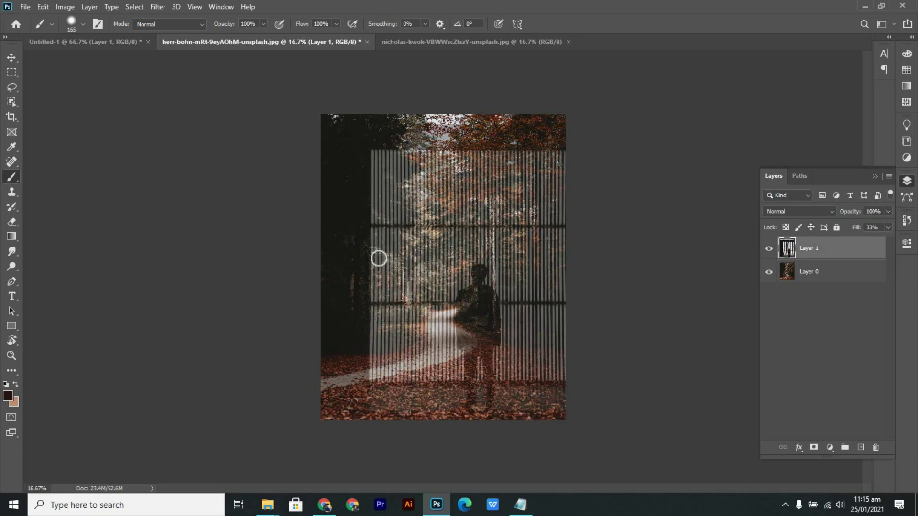
key(ctrl+z)
click(13, 58)
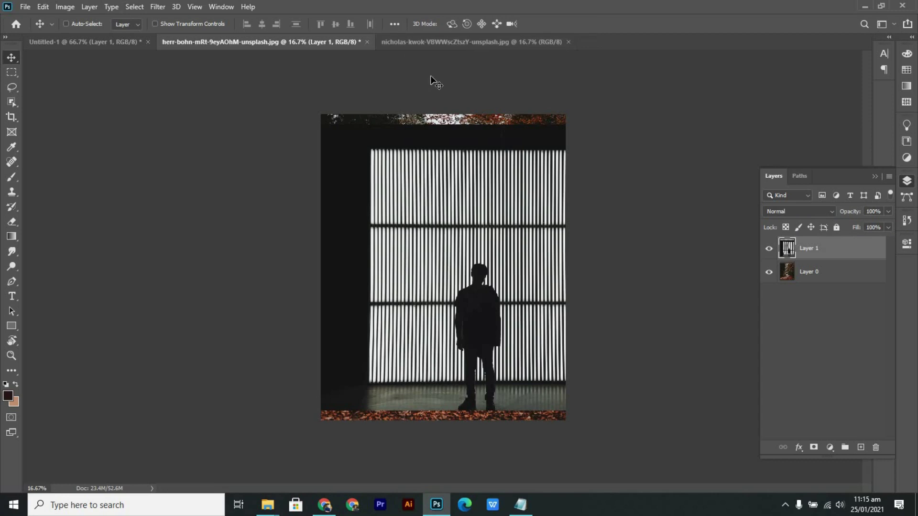
Return to the separate silhouette photo document and clear its selection.
click(431, 42)
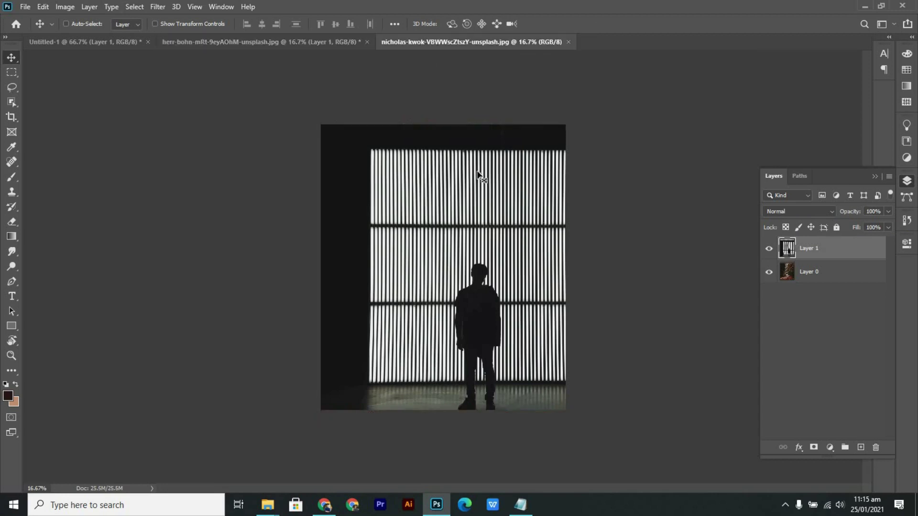
key(ctrl+d)
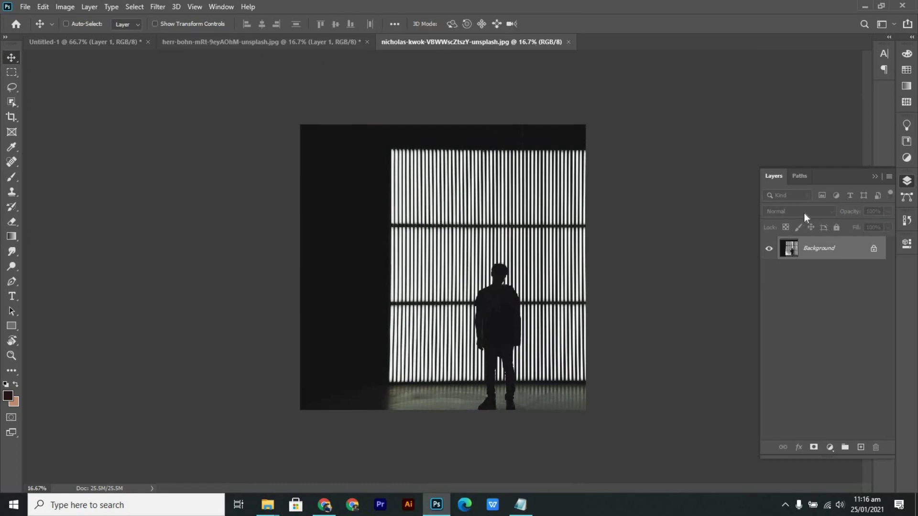
Unlock the Background layer of the silhouette photo so it becomes a regular editable layer.
click(873, 249)
key(ctrl+z)
click(873, 250)
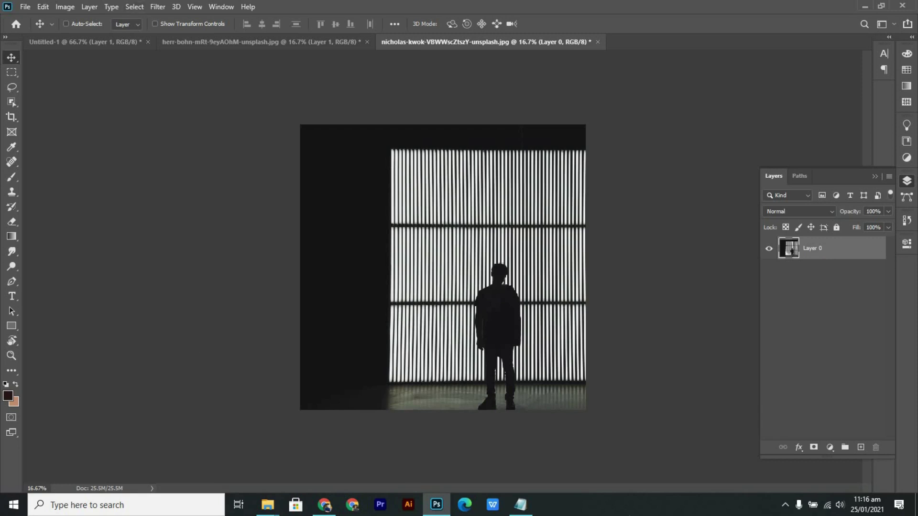
Add an empty layer above the silhouette photo and delete it again.
click(862, 449)
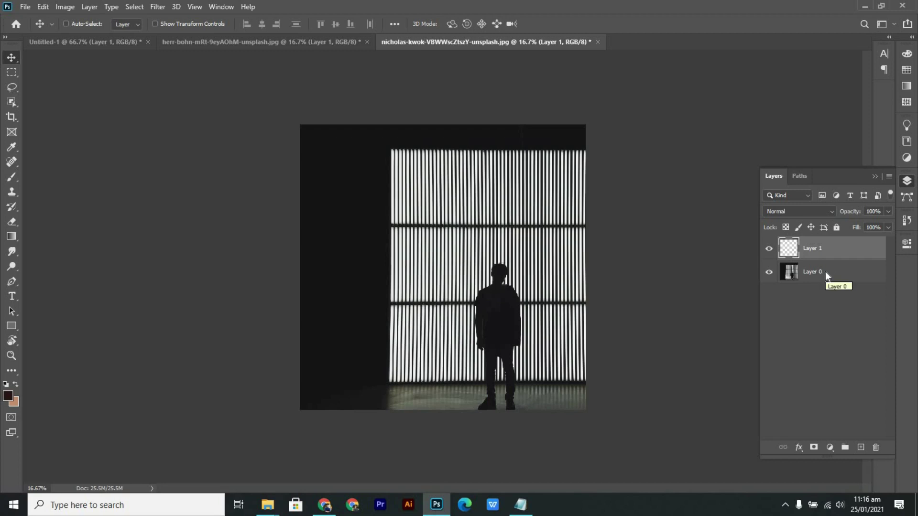
key(Delete)
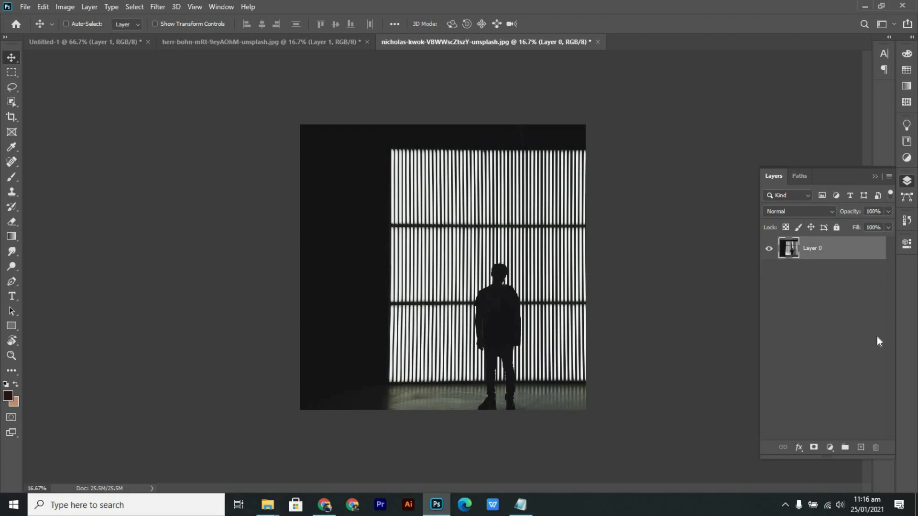
Add a Solid Color fill layer above the silhouette photo using the dark blue #0e517b.
click(829, 447)
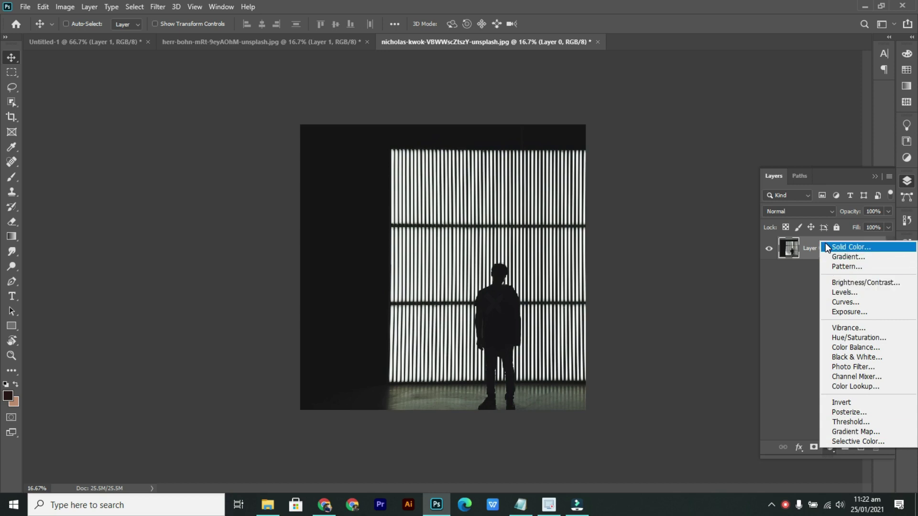
click(851, 246)
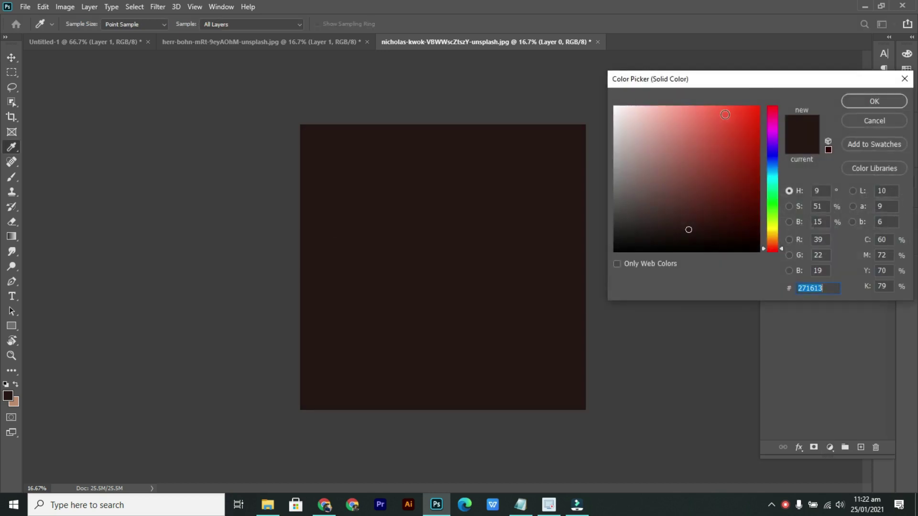
drag(767, 87, 772, 59)
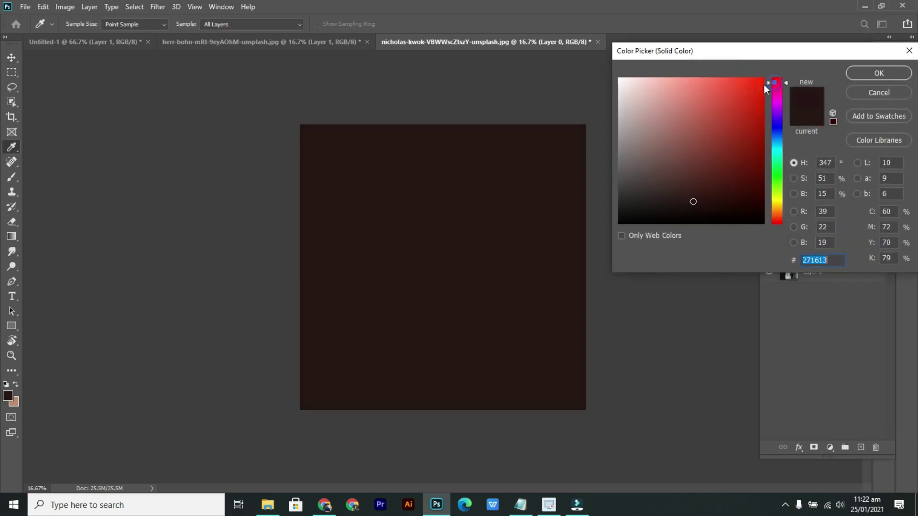
click(775, 84)
click(776, 114)
click(777, 142)
click(748, 125)
click(746, 136)
click(751, 145)
click(748, 132)
click(749, 150)
click(752, 146)
click(878, 73)
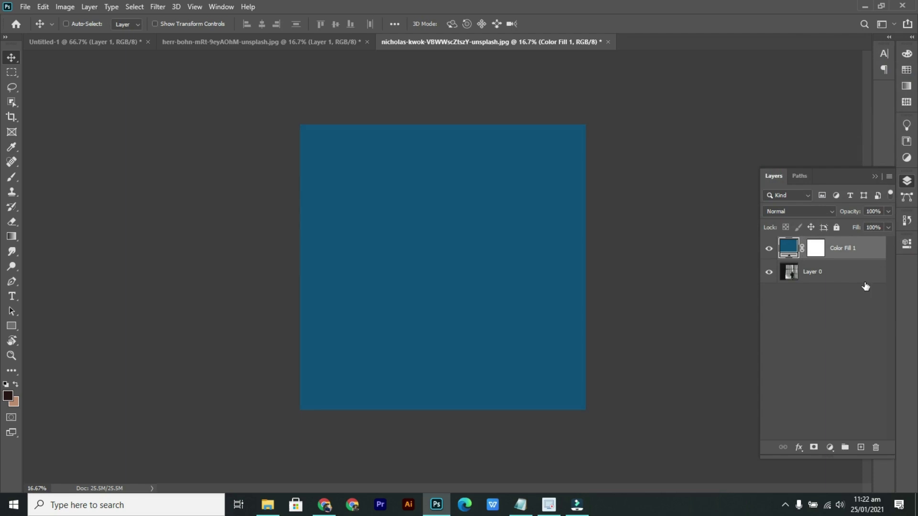
Set the blue fill layer's blend mode to Dissolve and view the image at 100% zoom.
click(821, 273)
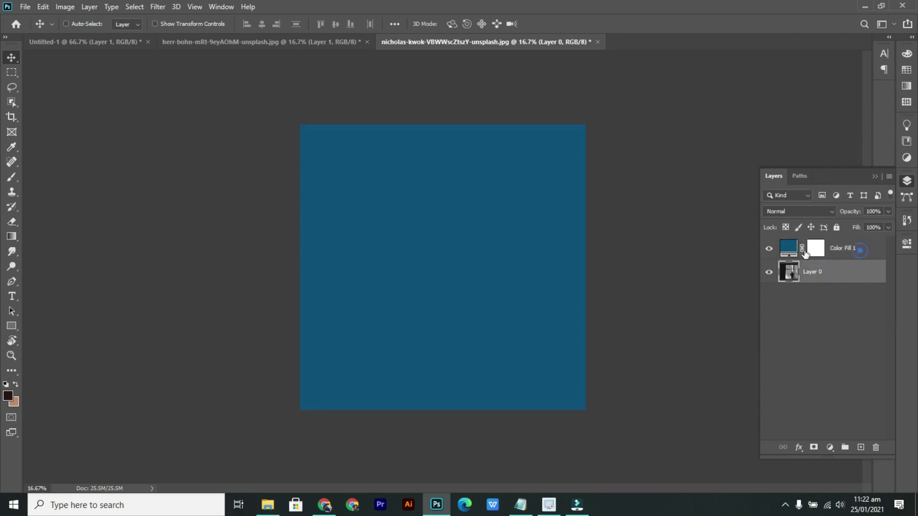
click(861, 251)
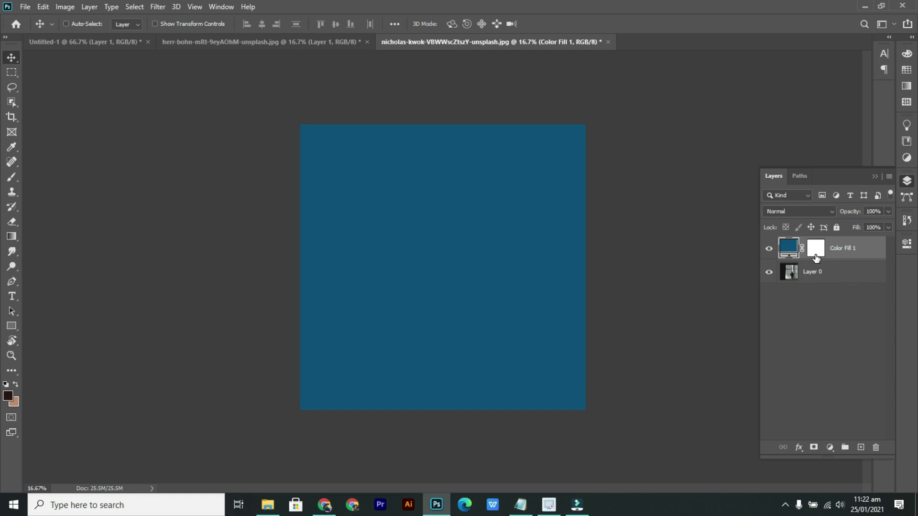
click(809, 211)
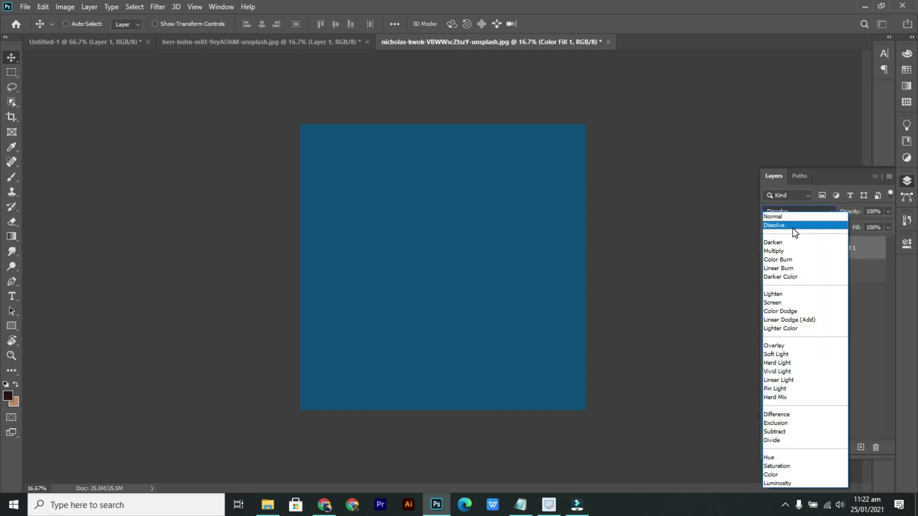
click(793, 228)
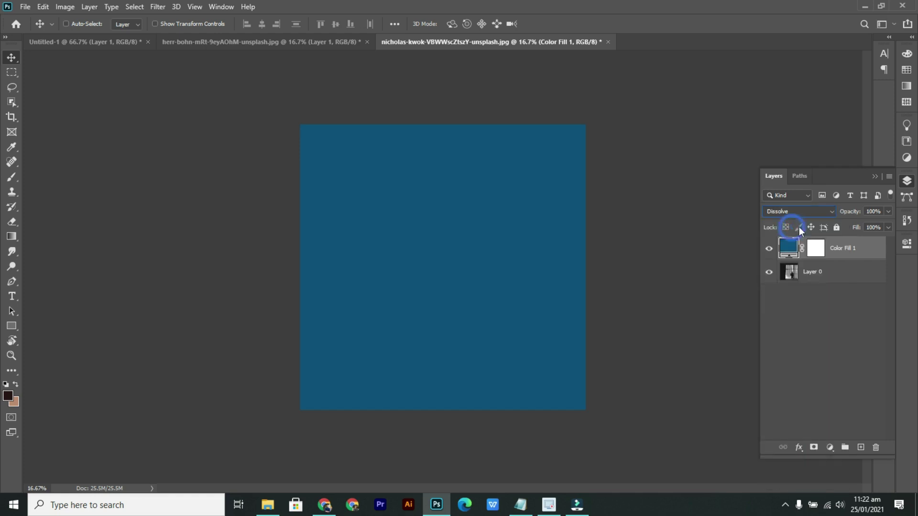
drag(856, 214, 875, 214)
key(ctrl+1)
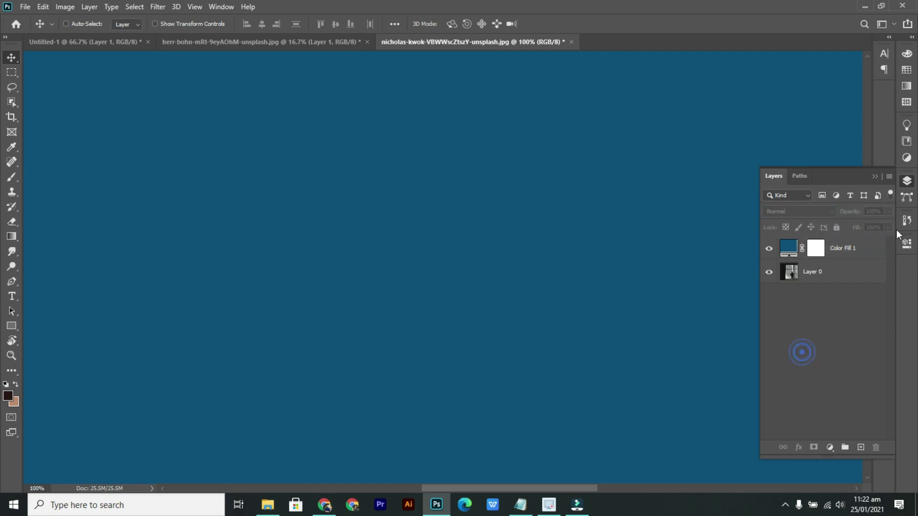
Test the Dissolve fill layer at 96% and 80% opacity, restoring it to 100% each time.
click(882, 252)
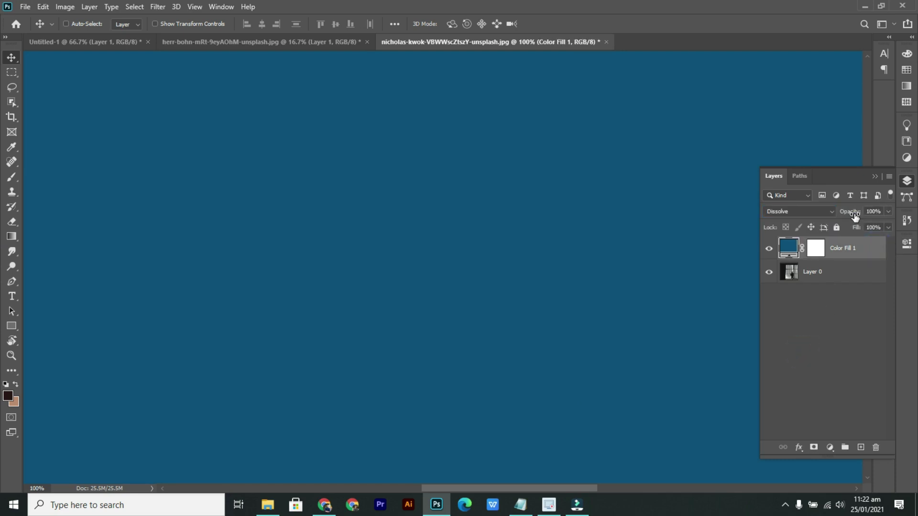
drag(855, 216, 853, 216)
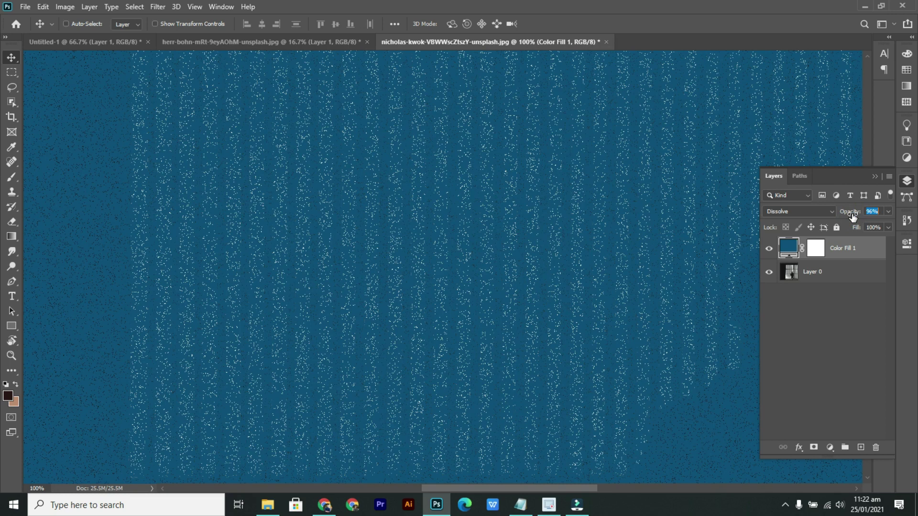
drag(853, 216, 857, 217)
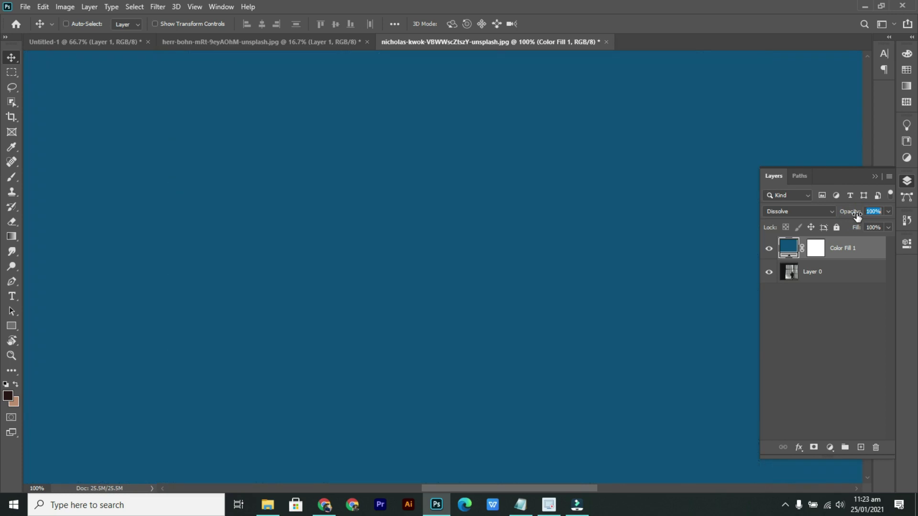
key(Return)
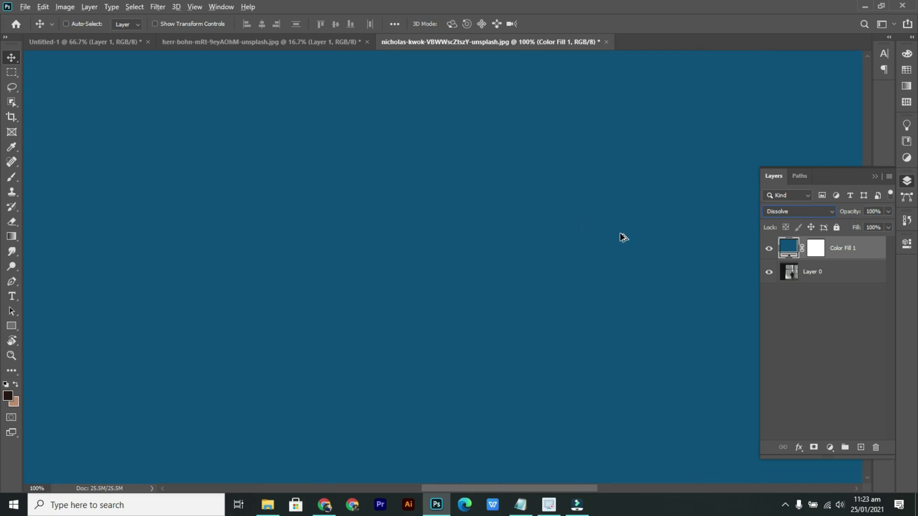
drag(850, 211, 837, 215)
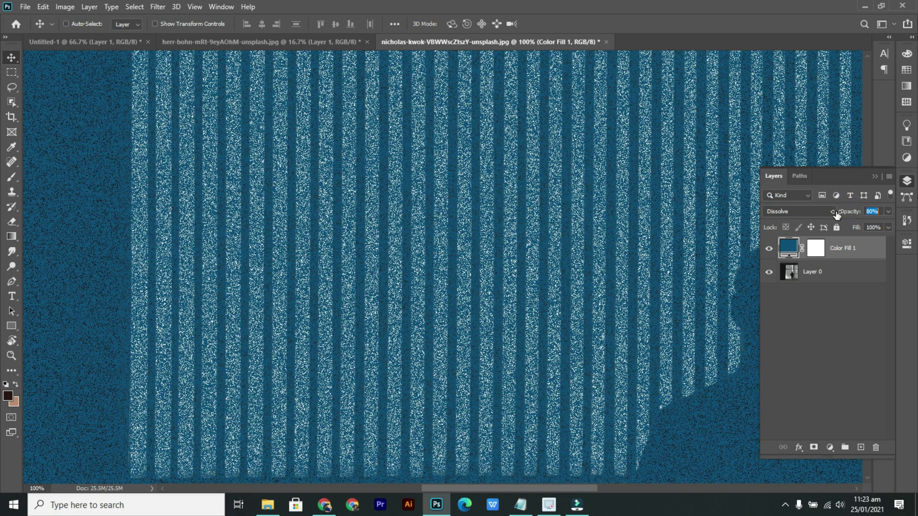
drag(836, 215, 867, 219)
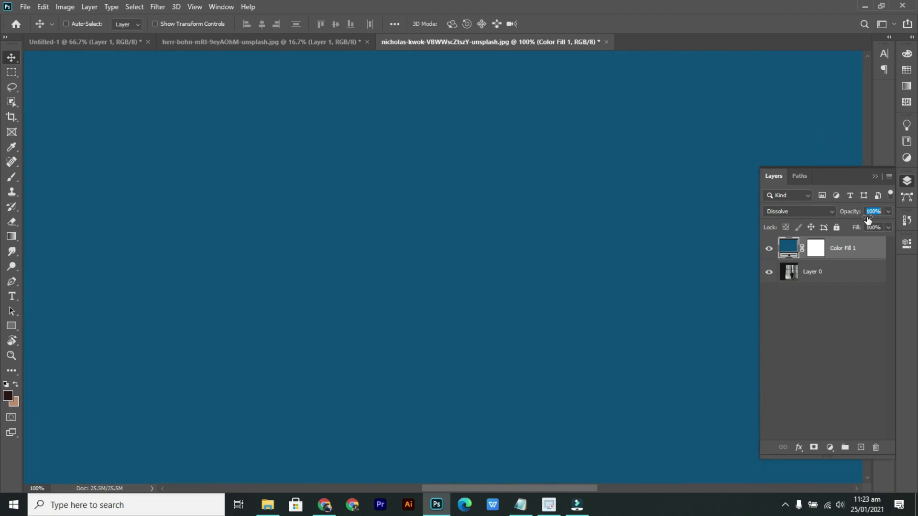
Hide the blue fill, vary the photo layer's opacity for comparison, restore it to 100% and show the fill again.
click(769, 248)
click(836, 281)
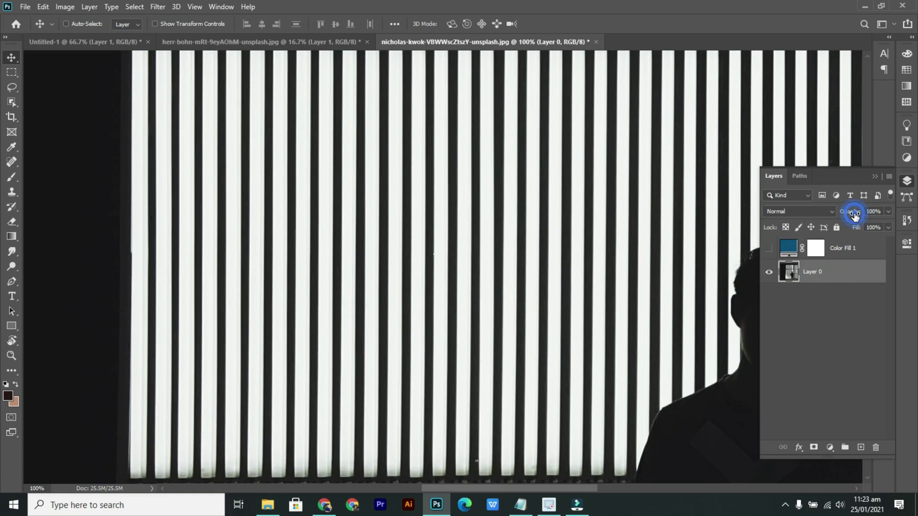
drag(855, 216, 914, 217)
click(769, 250)
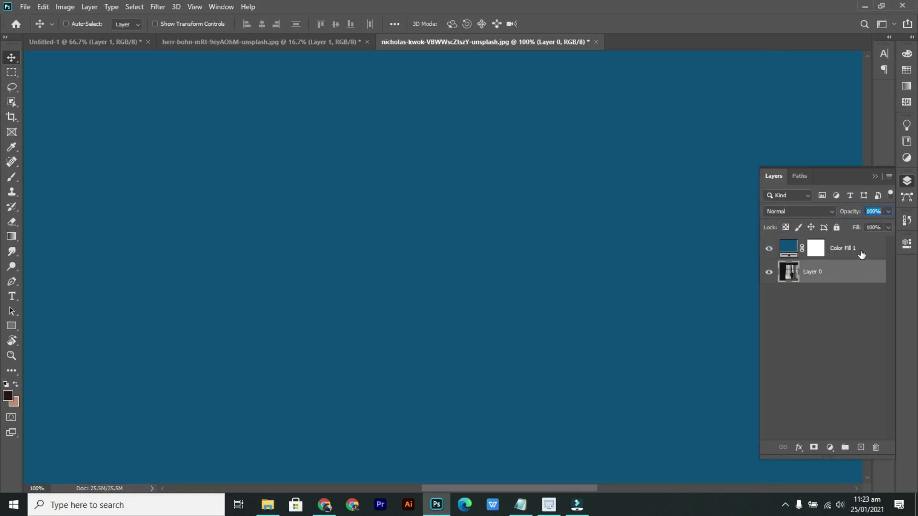
Lower the Dissolve fill layer's opacity to 99%, restore it to 100% and fit the whole image in view.
click(860, 252)
drag(855, 215, 855, 215)
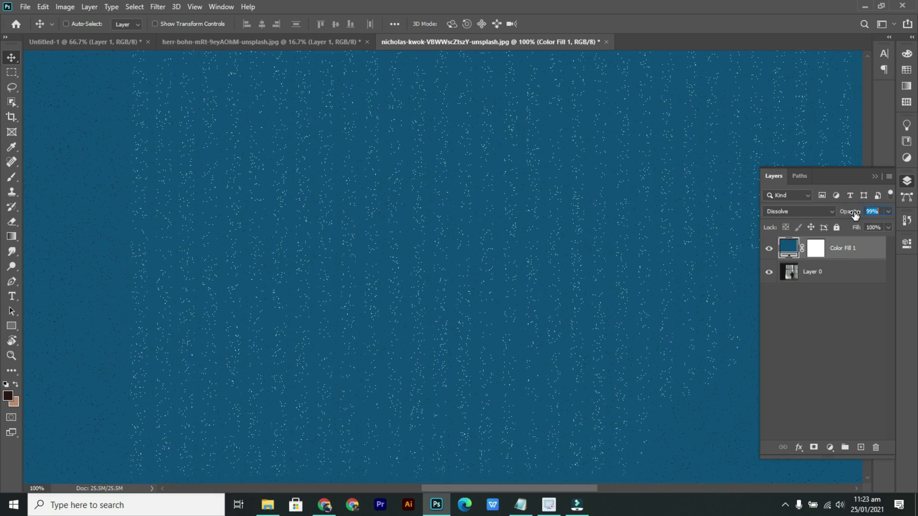
drag(856, 215, 855, 215)
drag(854, 215, 908, 217)
key(ctrl)
key(ctrl+0)
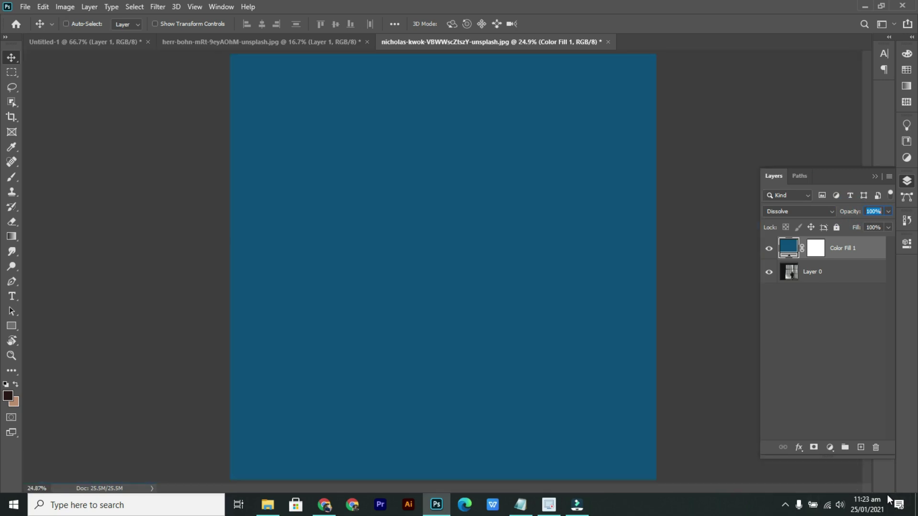
Set the blue fill layer's blend mode to Multiply at 100% opacity and compare the image with the fill hidden and shown.
click(789, 213)
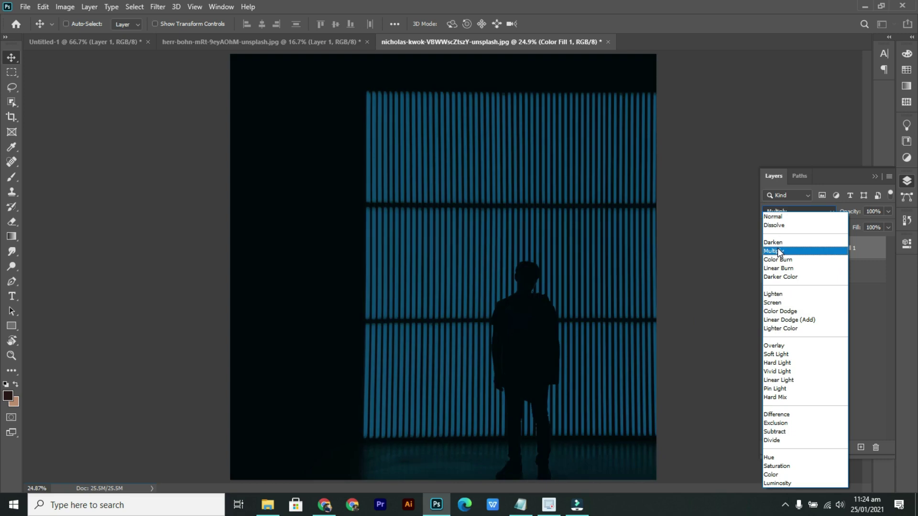
click(779, 252)
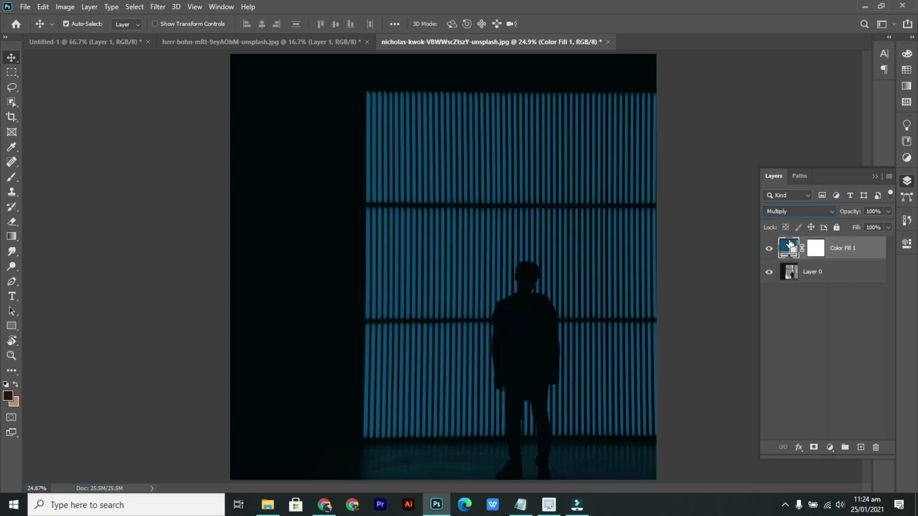
key(ctrl+minus)
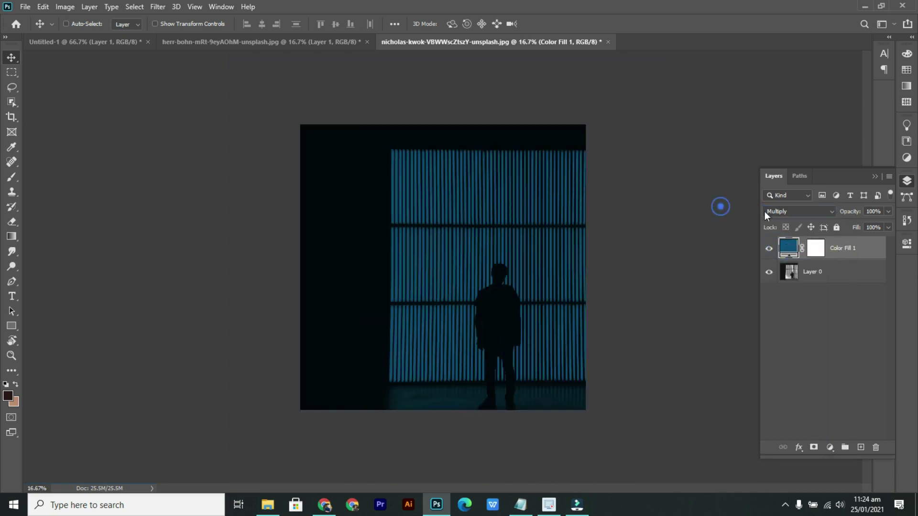
drag(850, 211, 889, 214)
click(770, 249)
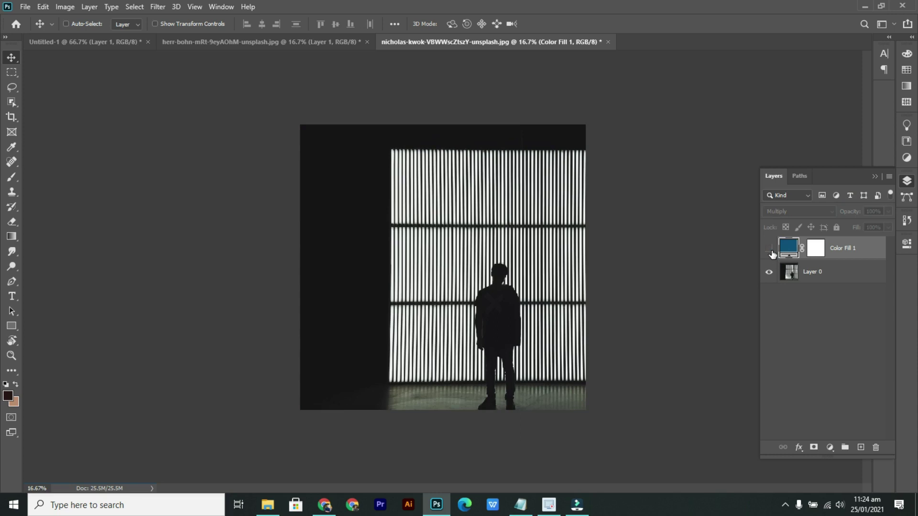
click(769, 249)
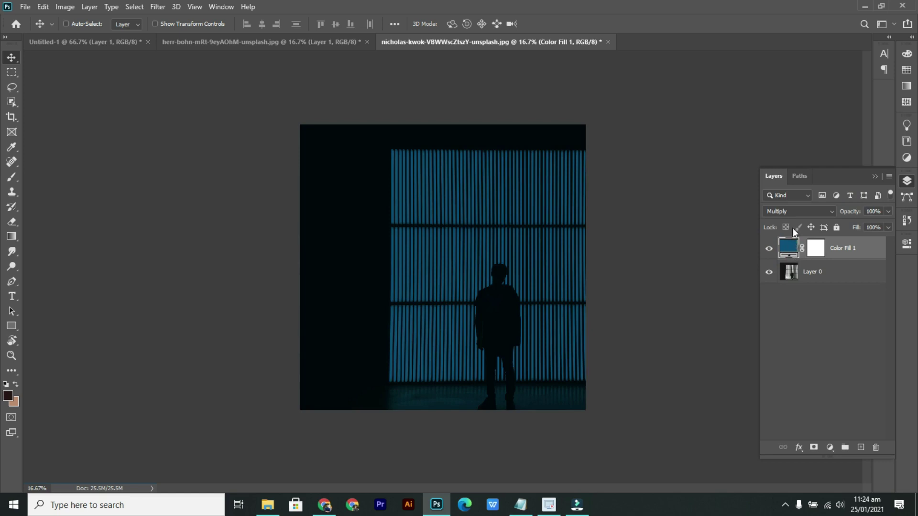
Try purple and bright blue for the Multiply fill layer and settle on the yellow #d9ce1c.
double_click(788, 247)
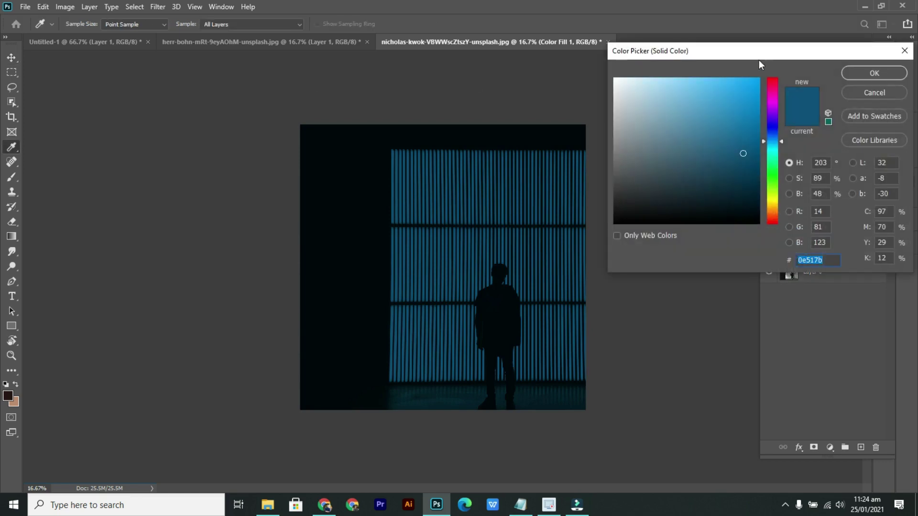
drag(759, 59, 786, 50)
click(802, 79)
click(771, 77)
click(790, 72)
drag(802, 83, 798, 114)
click(796, 104)
click(792, 101)
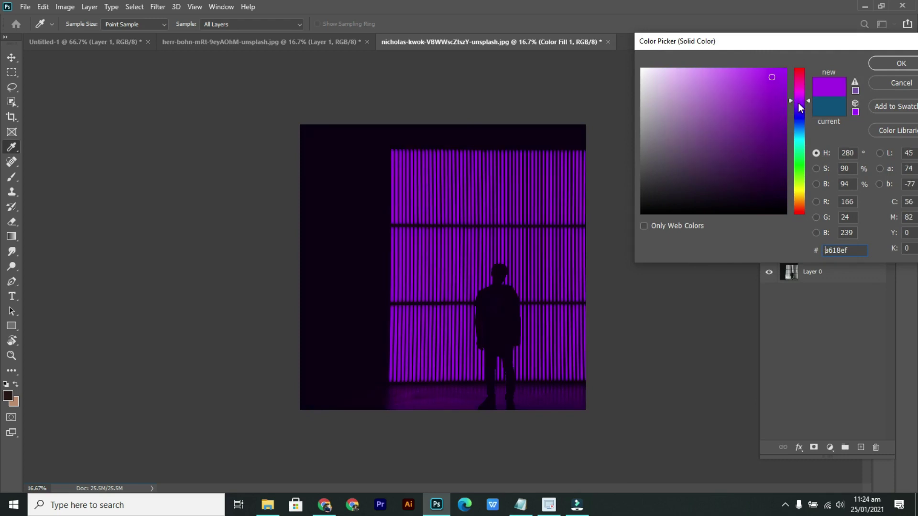
click(799, 120)
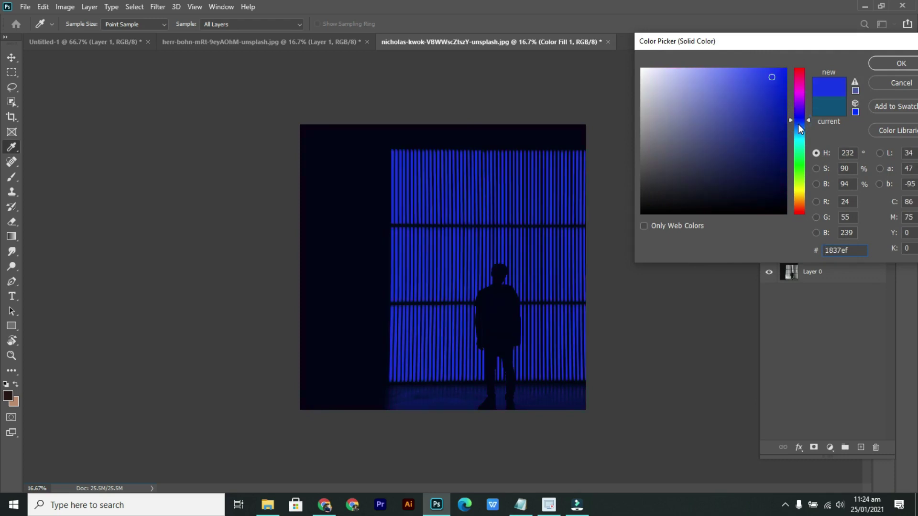
drag(798, 127, 799, 203)
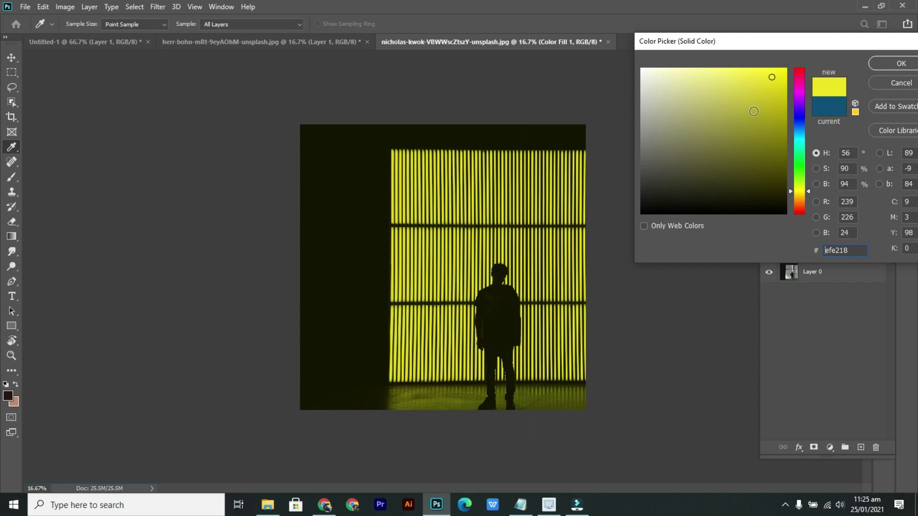
drag(763, 96, 768, 90)
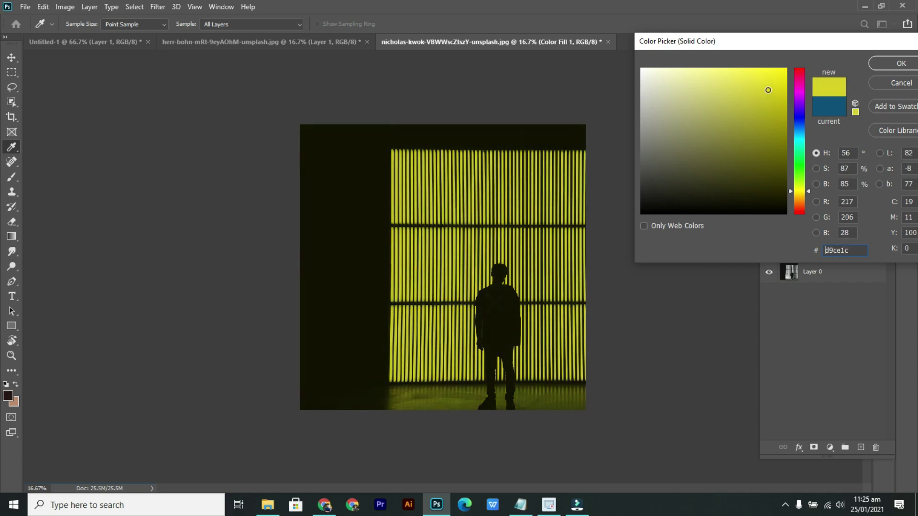
click(901, 62)
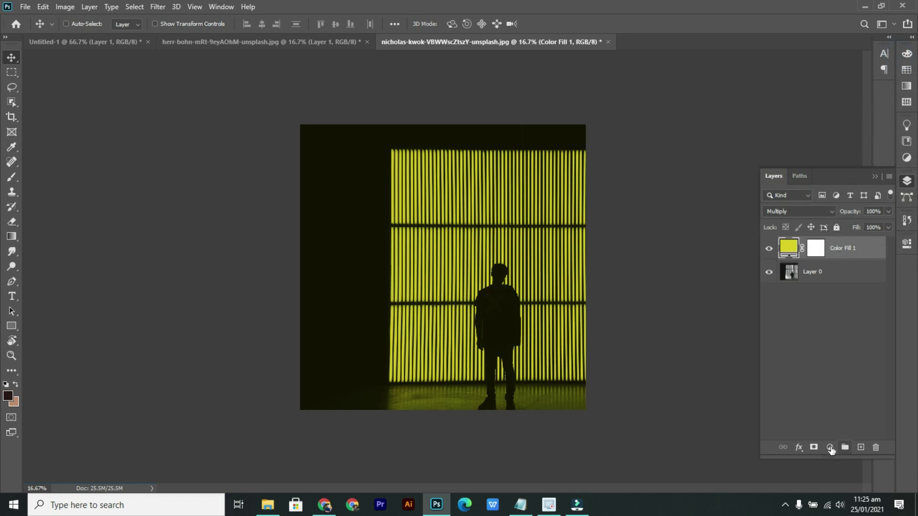
Vary the yellow fill layer's opacity, restore it to 100% and clear the layer selection.
click(844, 247)
drag(856, 215, 889, 216)
click(858, 359)
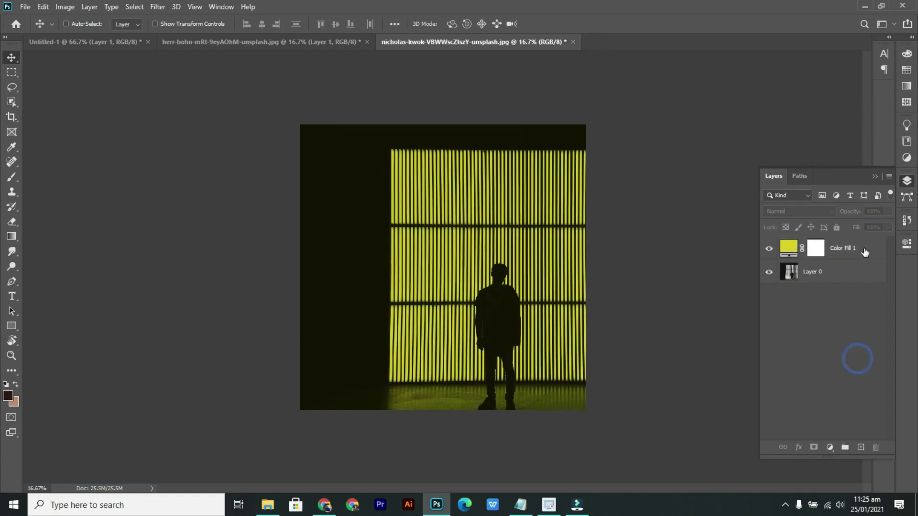
Add a crimson pink Solid Color fill layer above the yellow fill layer.
click(830, 447)
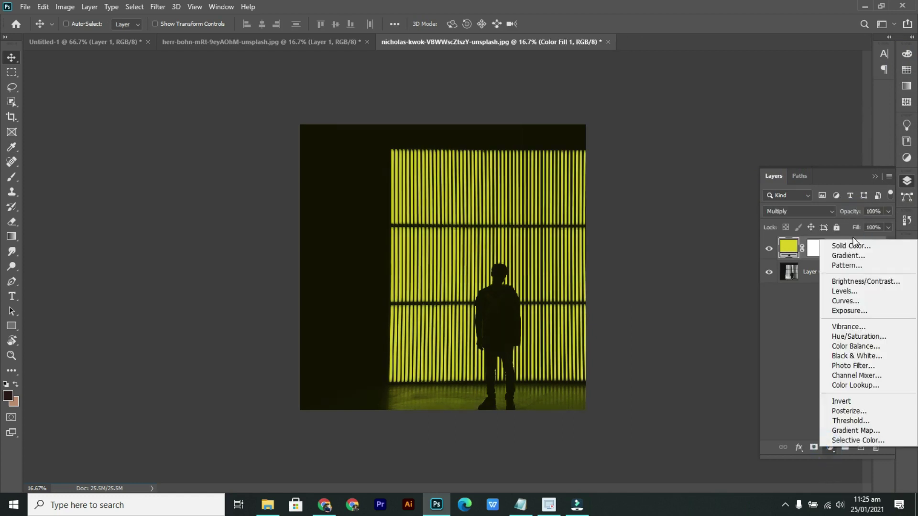
click(853, 244)
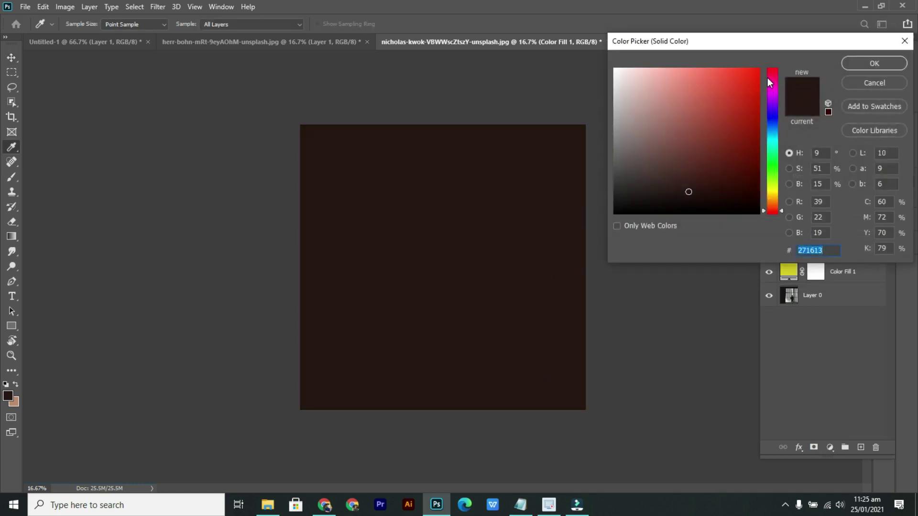
click(768, 78)
click(752, 78)
click(856, 68)
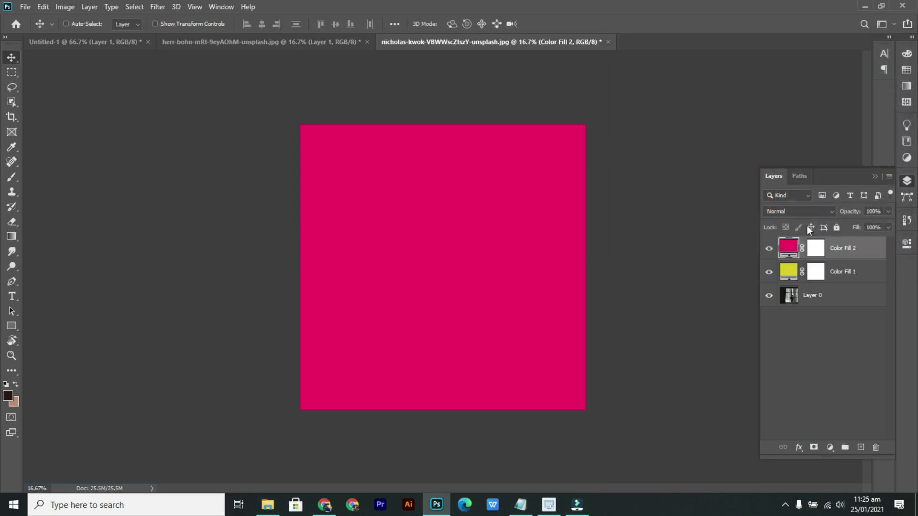
Preview blend modes for the pink fill layer and set it to Saturation.
click(800, 211)
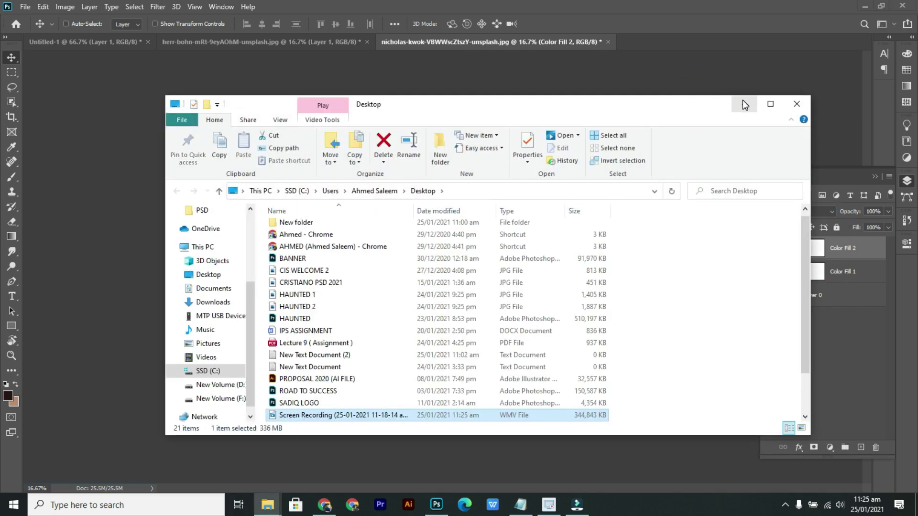
click(742, 100)
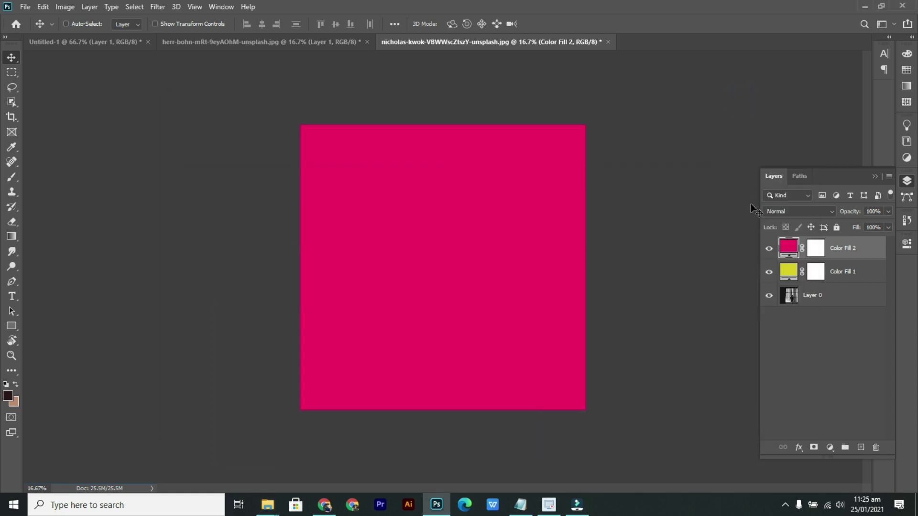
click(803, 211)
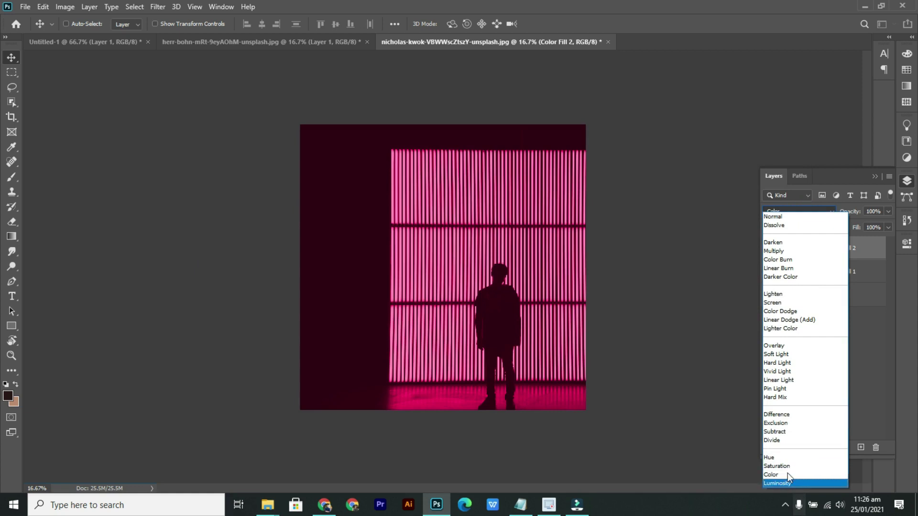
click(779, 466)
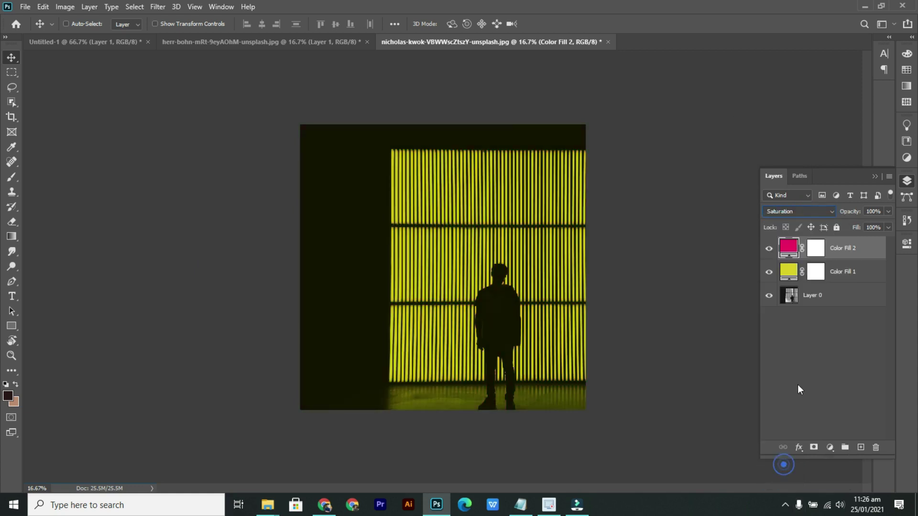
Delete the pink and yellow fill layers, leaving only the silhouette photo layer.
click(767, 249)
key(Delete)
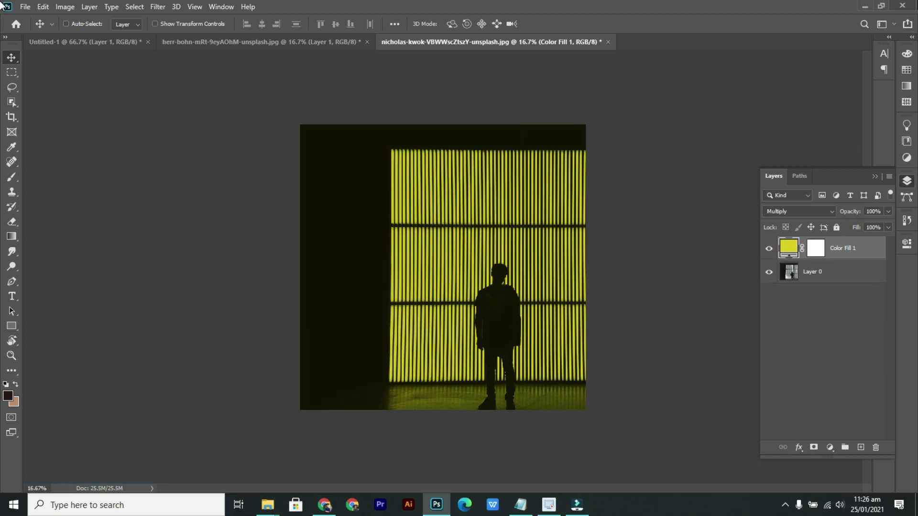
key(Delete)
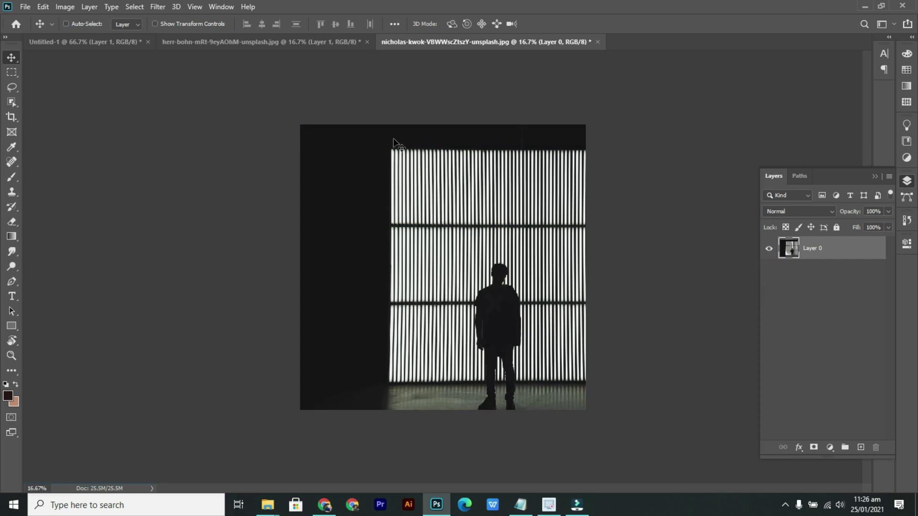
Switch to the forest path document and add a Solid Color fill layer in yellow #eddb11.
drag(319, 45, 458, 228)
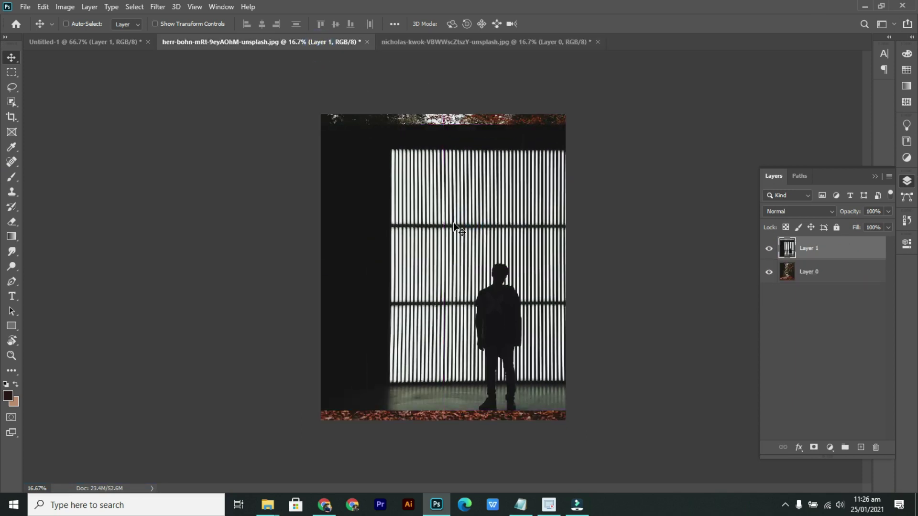
key(ctrl+z)
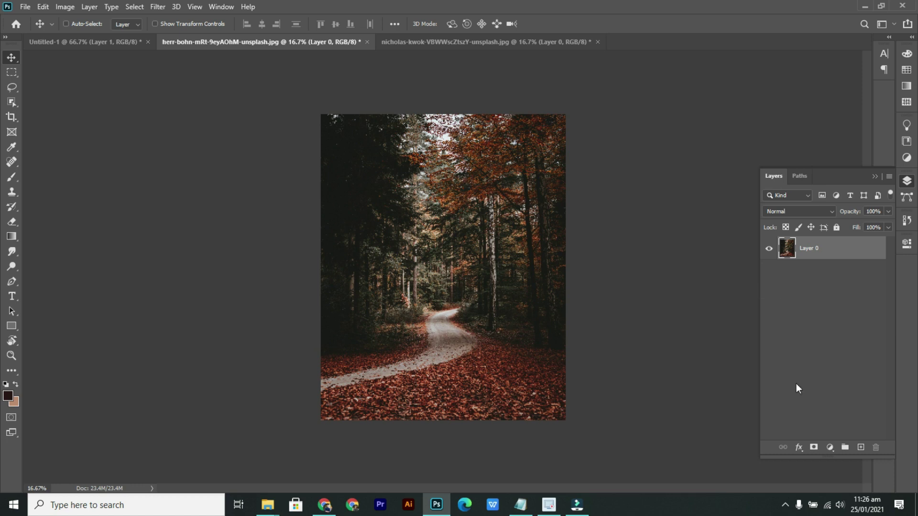
click(828, 446)
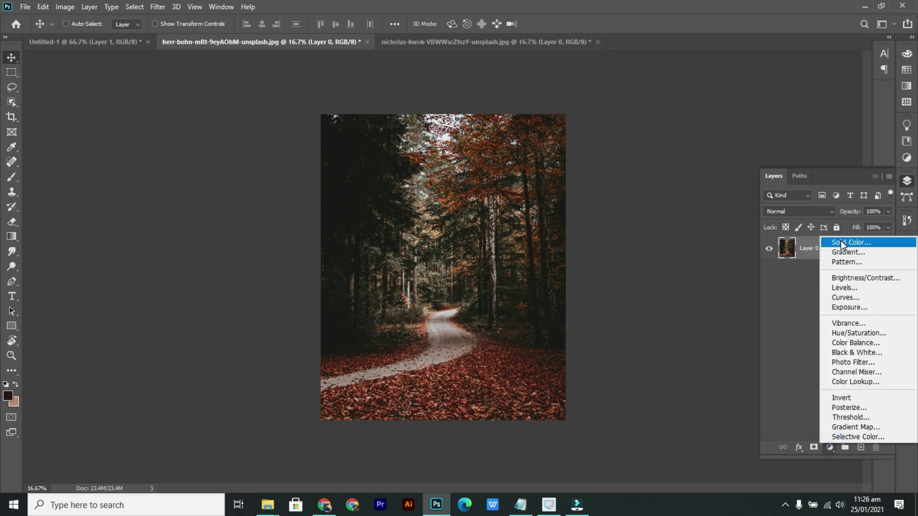
click(840, 241)
click(775, 191)
drag(756, 92, 759, 68)
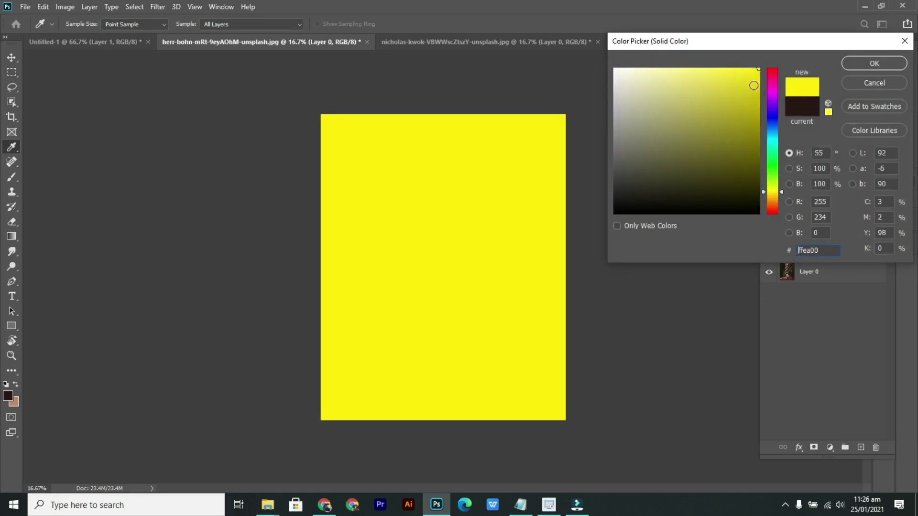
click(749, 78)
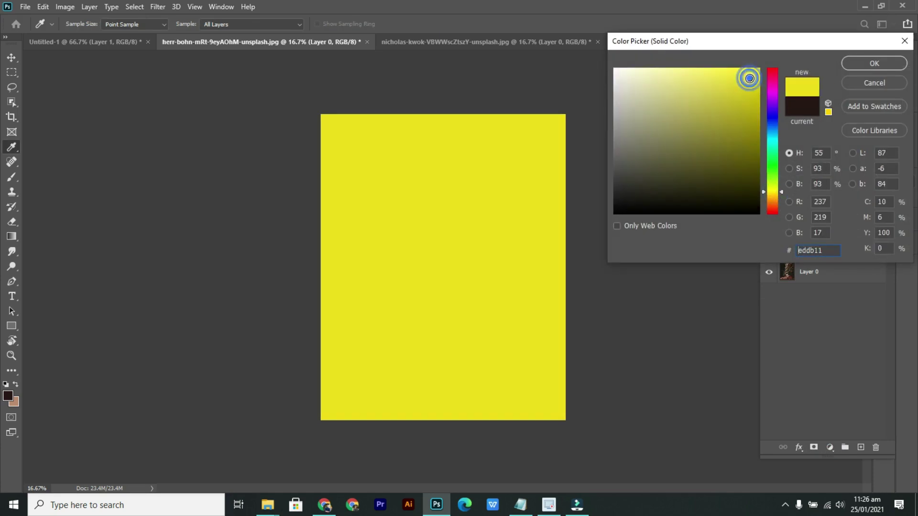
click(885, 65)
Set the yellow fill layer's blend mode to Color over the forest photo.
click(779, 211)
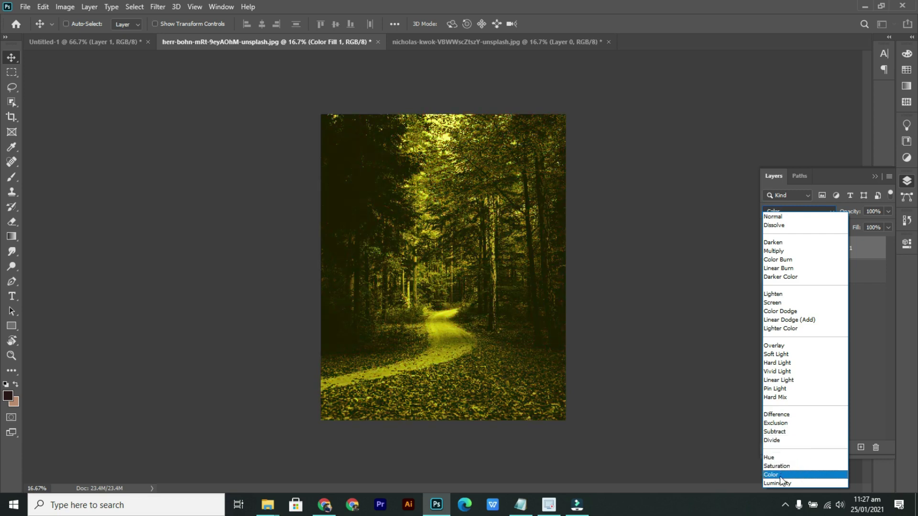
click(779, 475)
click(717, 343)
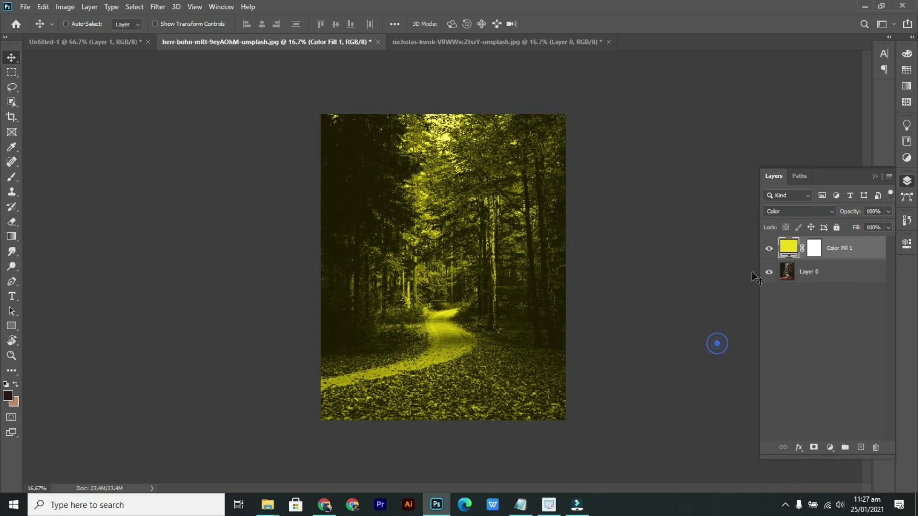
Try golden yellow, crimson, near-black and brown for the Color-mode fill layer and settle on the orange #e38e20.
double_click(793, 250)
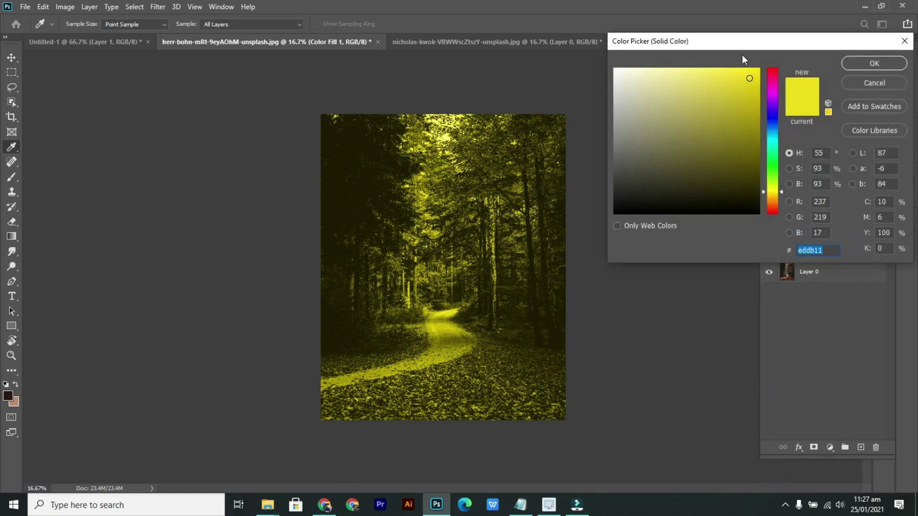
drag(722, 40, 741, 34)
mouse_move(765, 77)
mouse_down()
mouse_move(761, 84)
mouse_move(760, 68)
mouse_up()
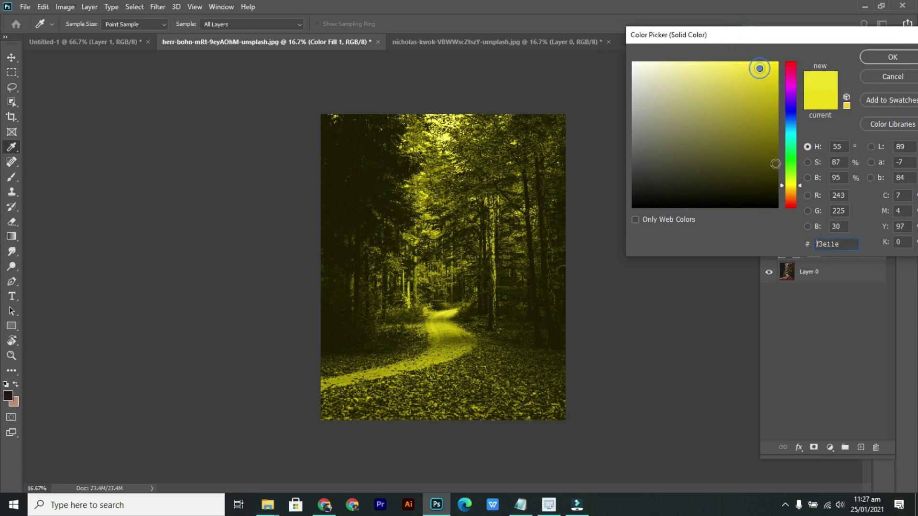
drag(794, 187, 793, 192)
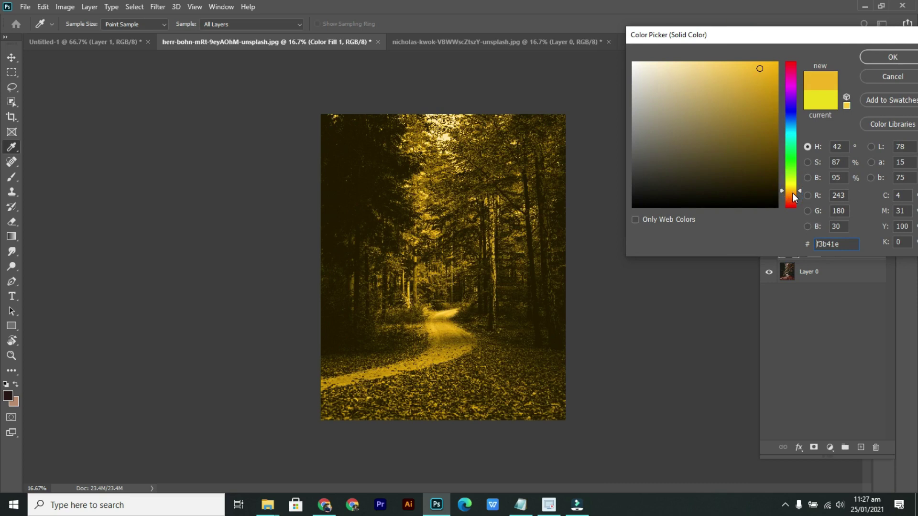
drag(794, 73, 789, 65)
click(768, 75)
click(737, 128)
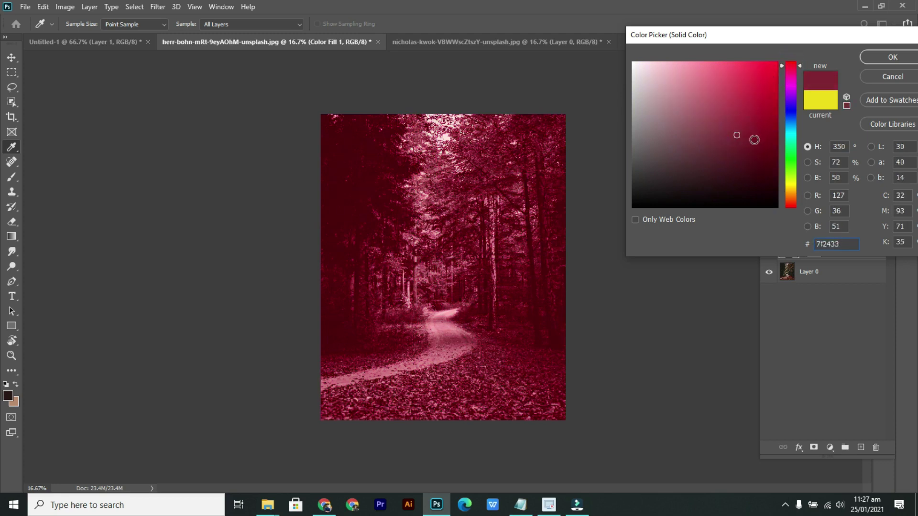
click(754, 139)
click(752, 154)
mouse_move(749, 162)
mouse_down()
mouse_move(676, 148)
mouse_move(591, 195)
mouse_up()
click(645, 186)
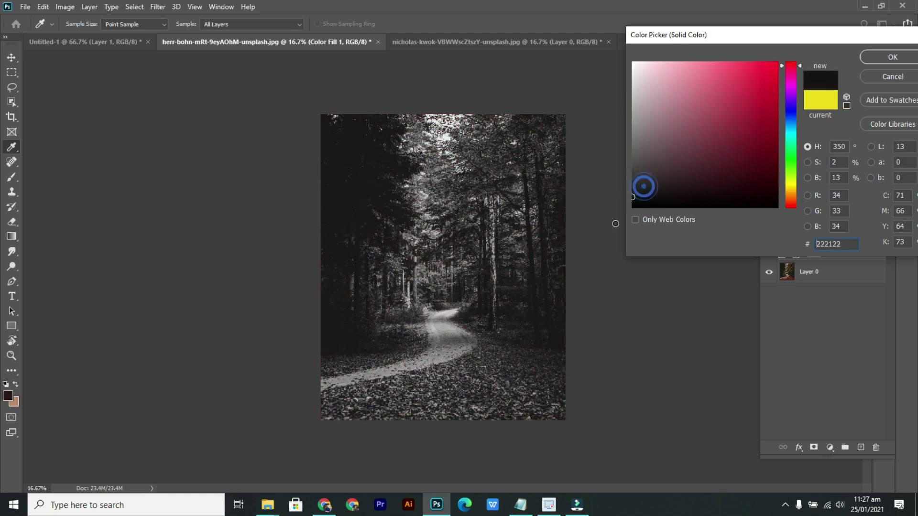
drag(655, 125, 583, 20)
click(691, 123)
click(745, 137)
click(790, 106)
drag(744, 137, 725, 170)
click(791, 194)
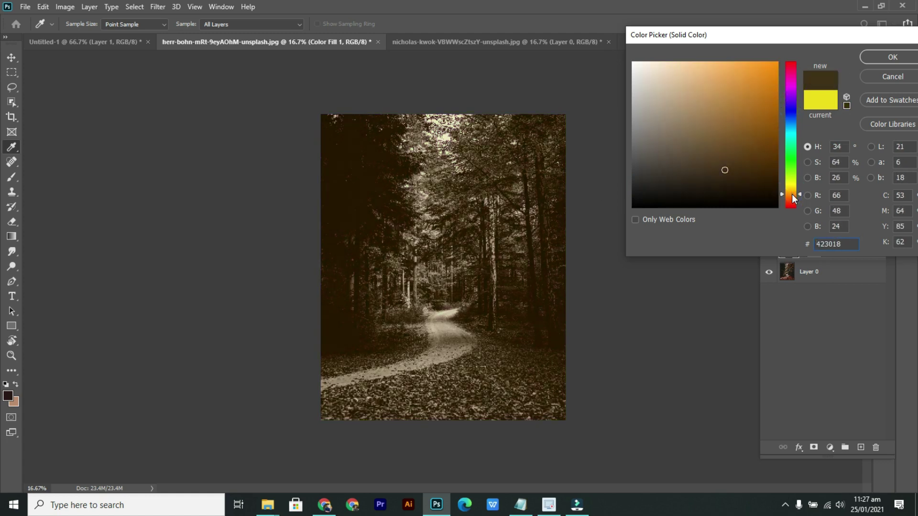
click(758, 77)
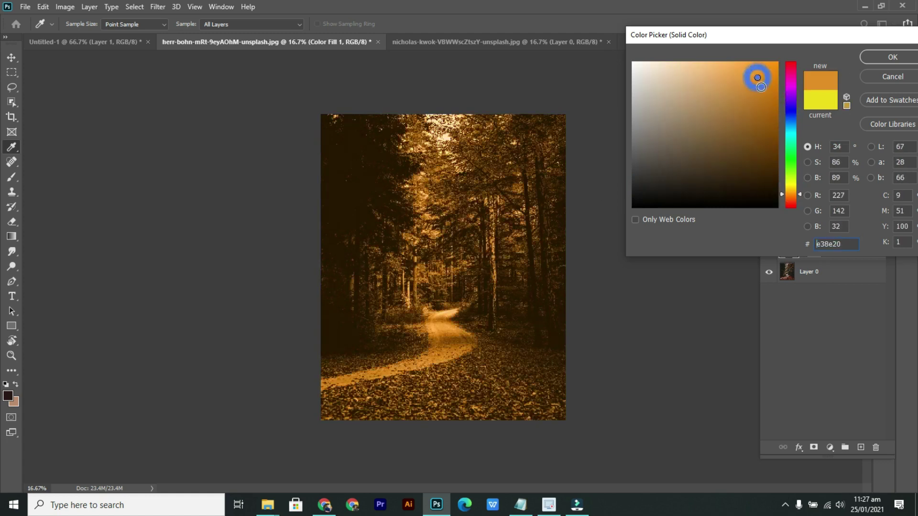
click(892, 56)
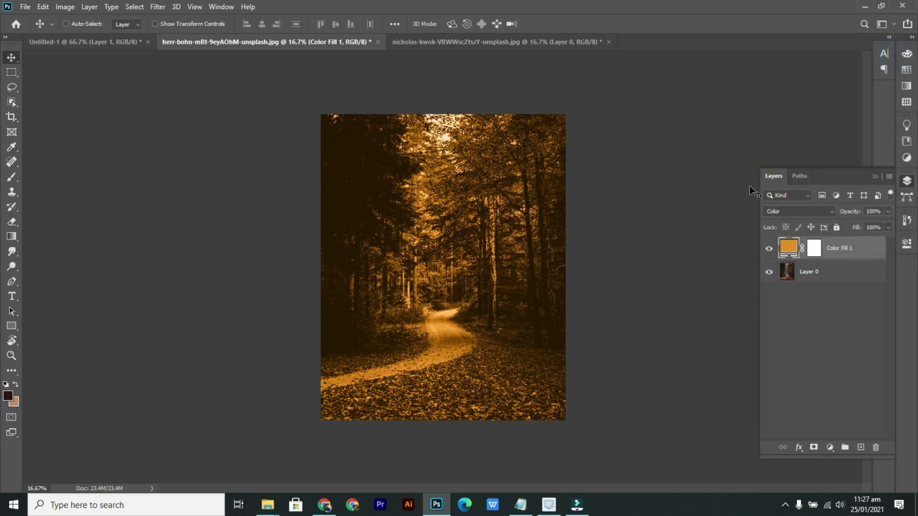
Add a new empty layer above the orange fill layer.
click(821, 306)
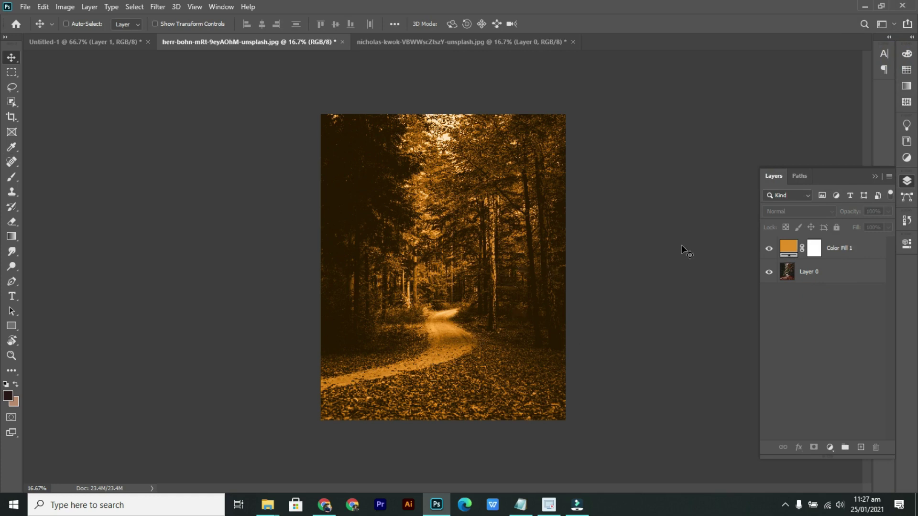
click(827, 274)
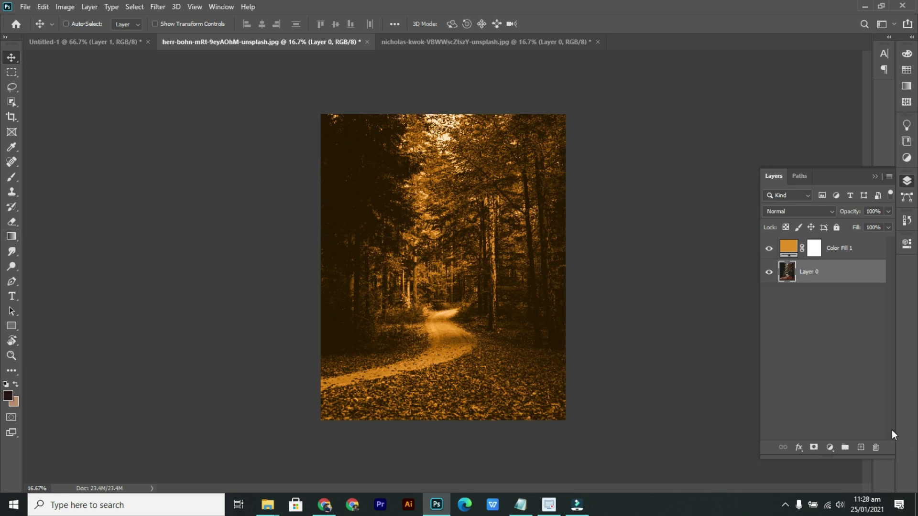
click(836, 249)
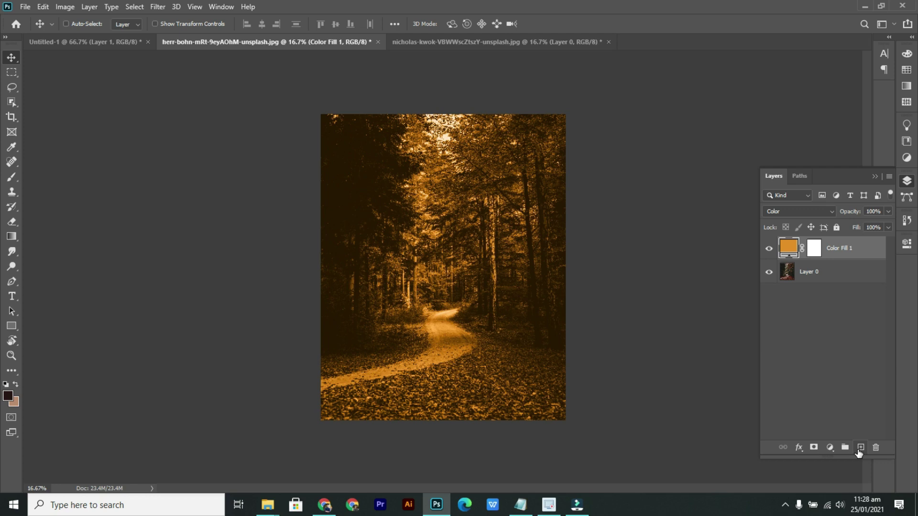
click(859, 448)
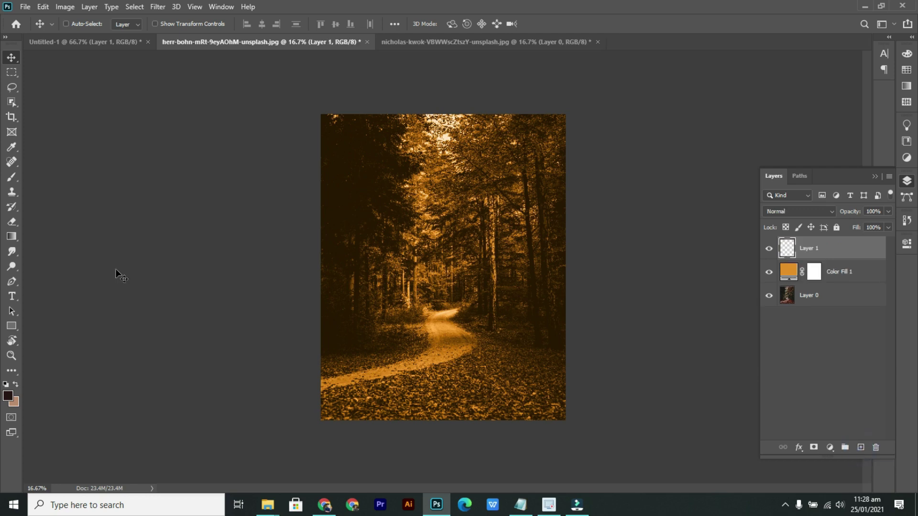
Activate the Gradient tool and look through the Basics gradient presets.
click(10, 237)
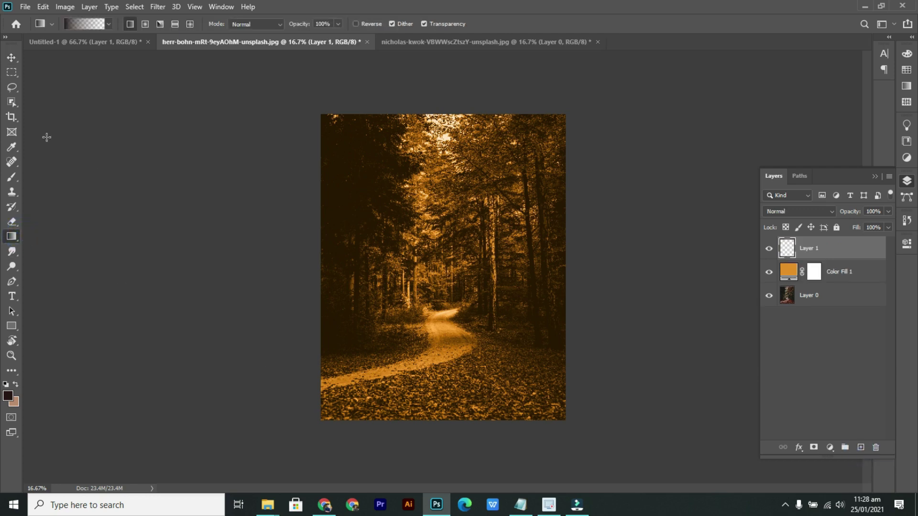
click(113, 23)
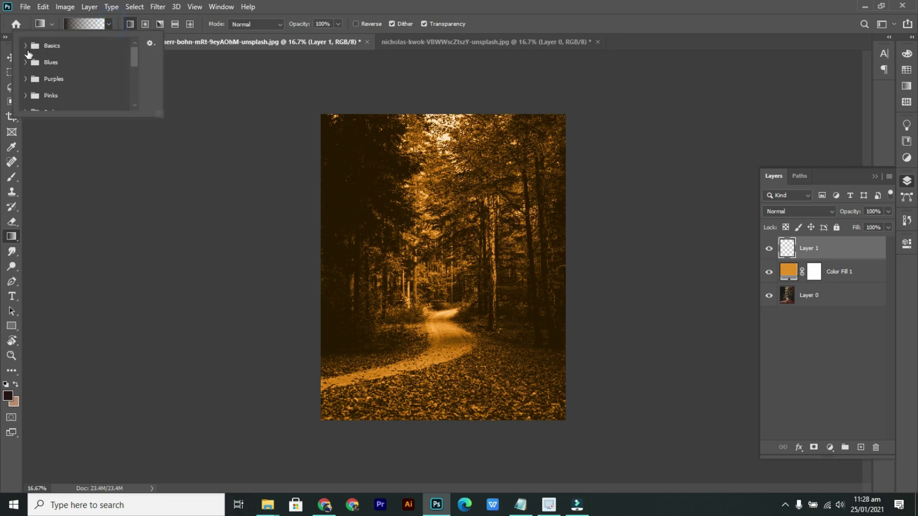
scroll(44, 79, up, 2)
click(25, 46)
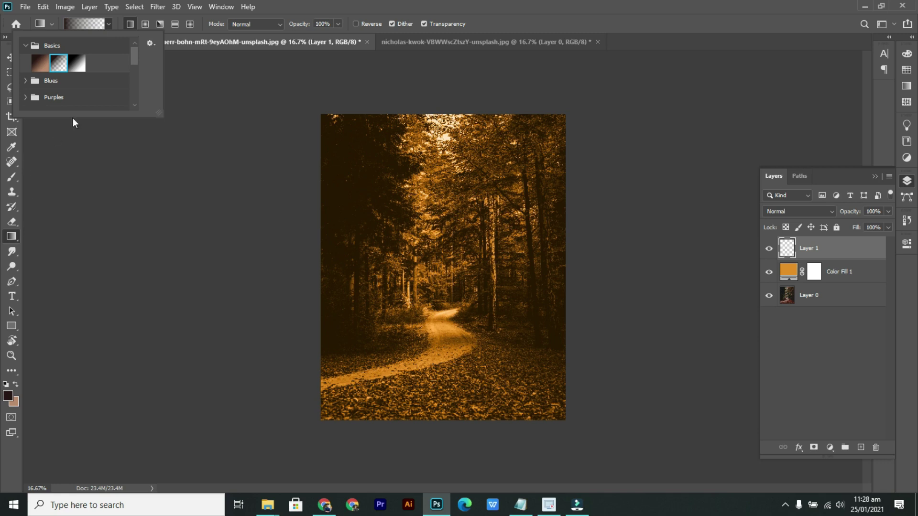
click(109, 24)
click(110, 25)
Set the Foreground to Transparent gradient's start color to black #000000 and draw it from below the photo up to around its middle.
click(64, 25)
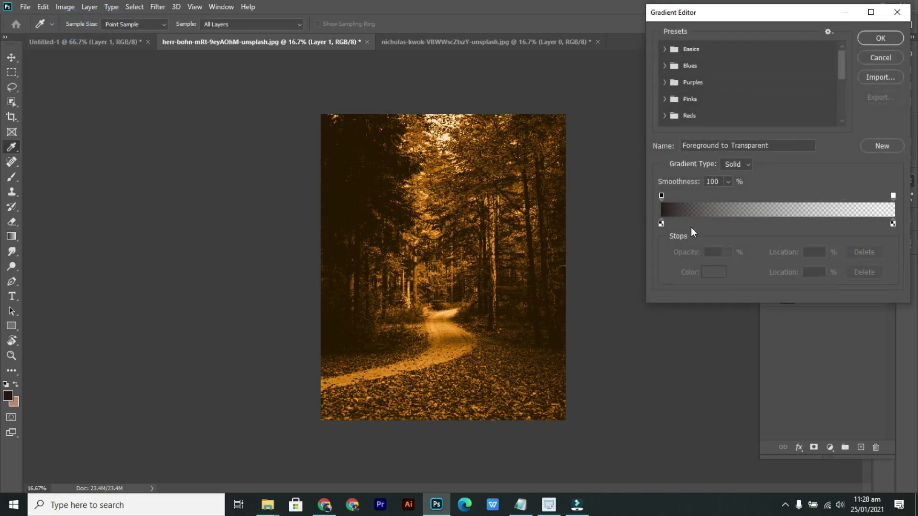
double_click(661, 226)
click(614, 207)
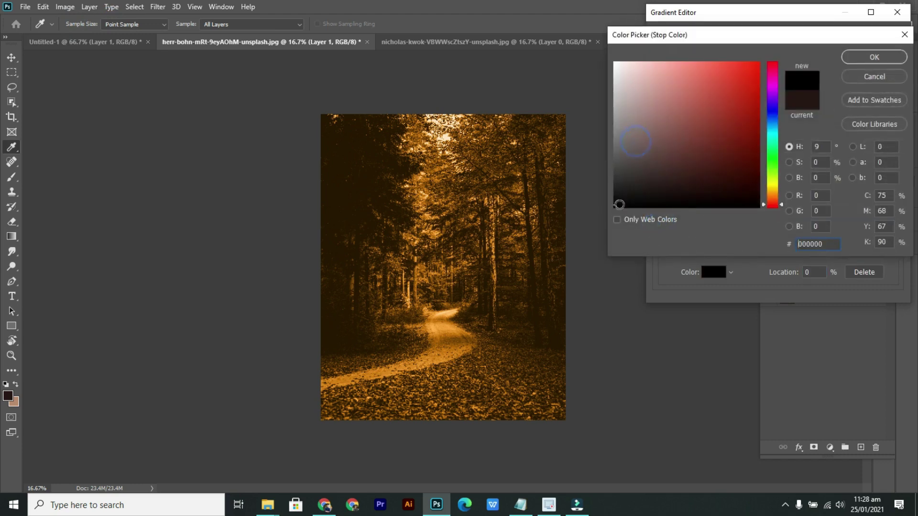
click(873, 58)
click(879, 38)
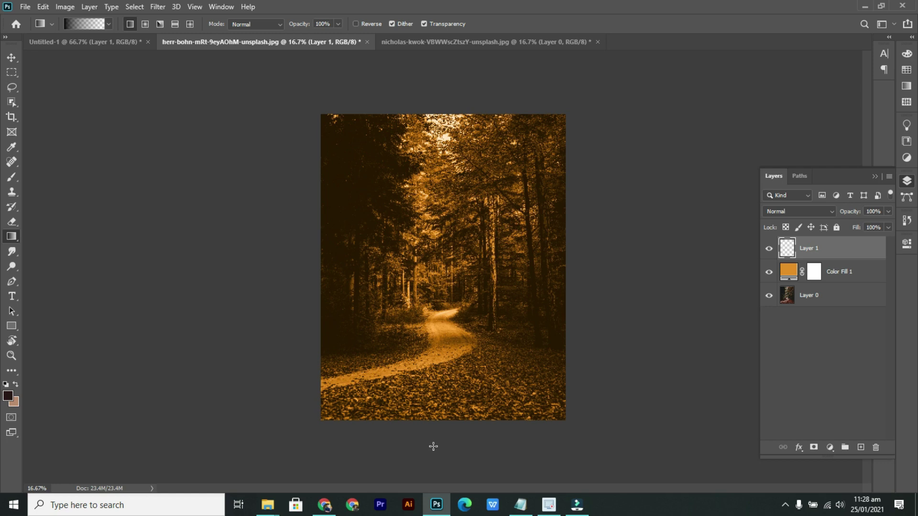
drag(445, 439, 477, 282)
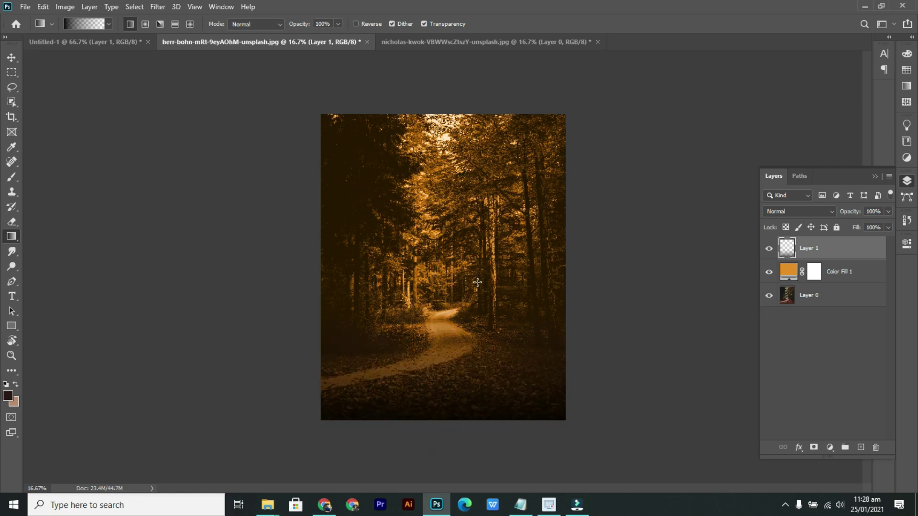
Undo the last gradient and redraw the black-to-transparent gradient from below the photo up past its middle.
key(ctrl+z)
drag(440, 470, 470, 227)
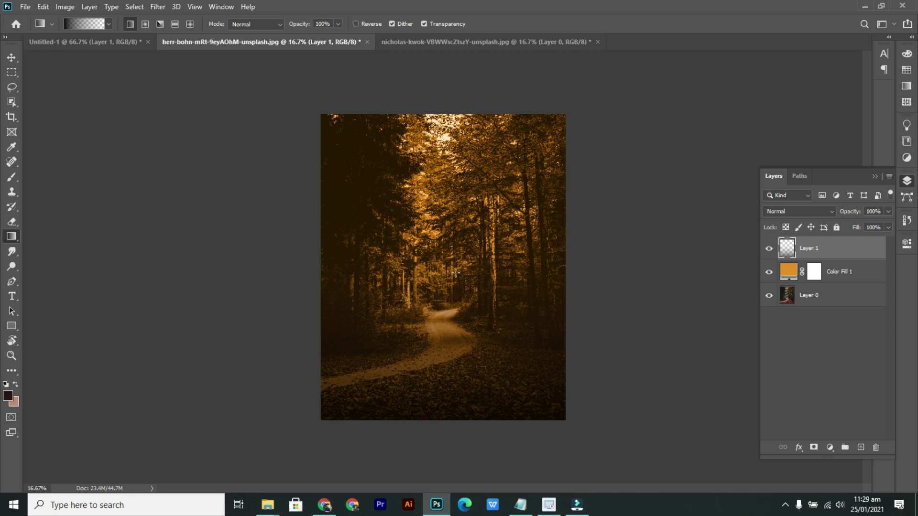
click(12, 58)
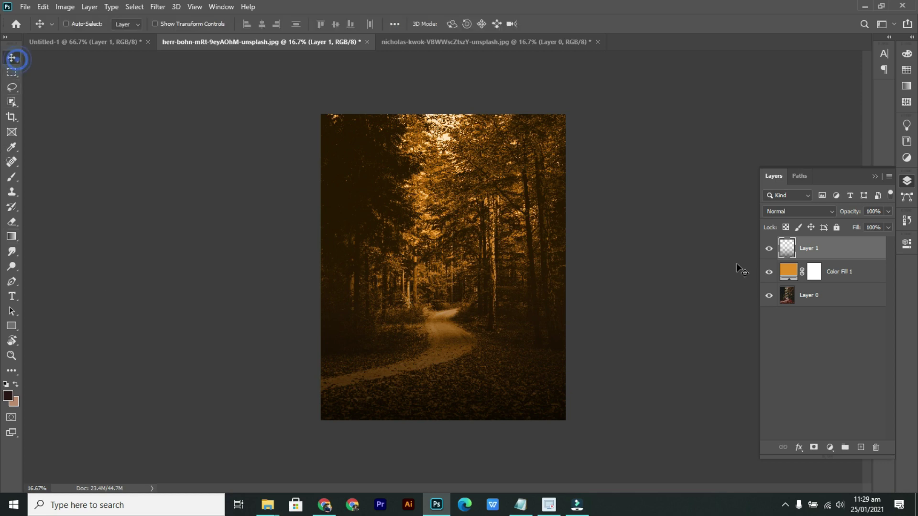
Hide and show the gradient layer to compare the photo with and without the dark fade.
click(769, 250)
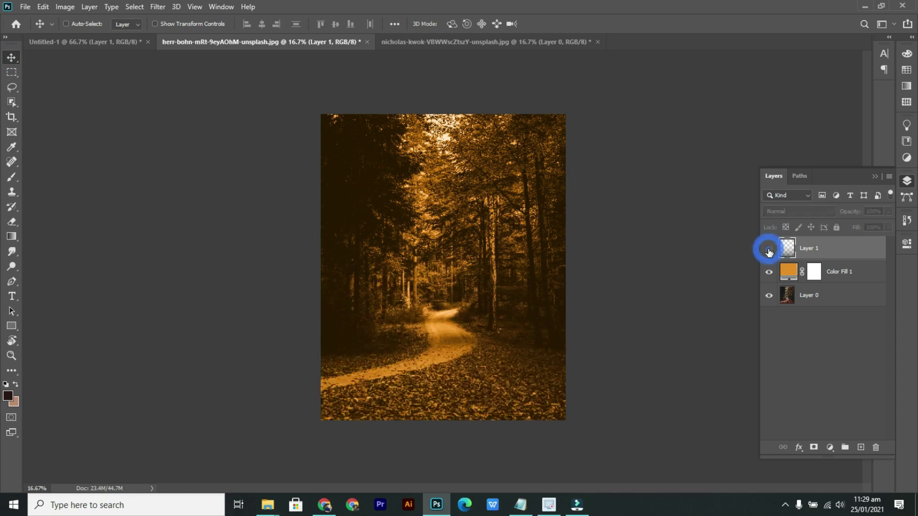
click(769, 251)
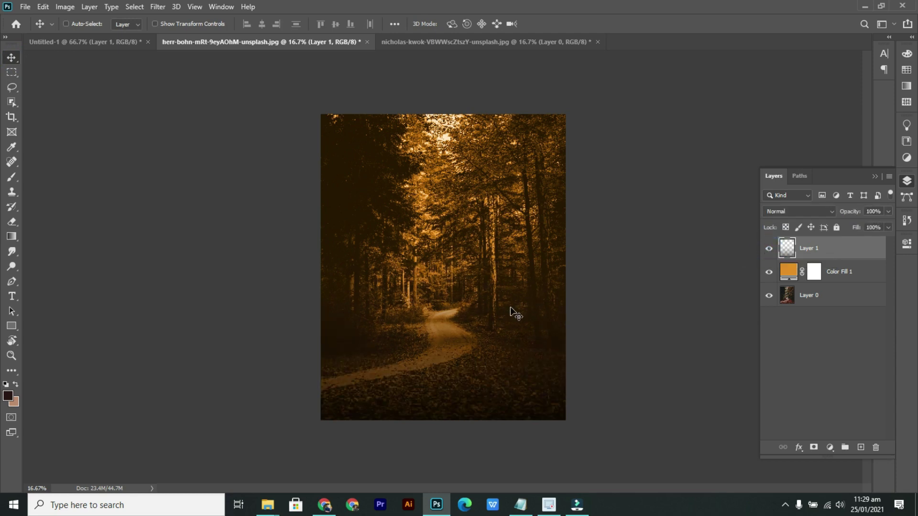
click(841, 298)
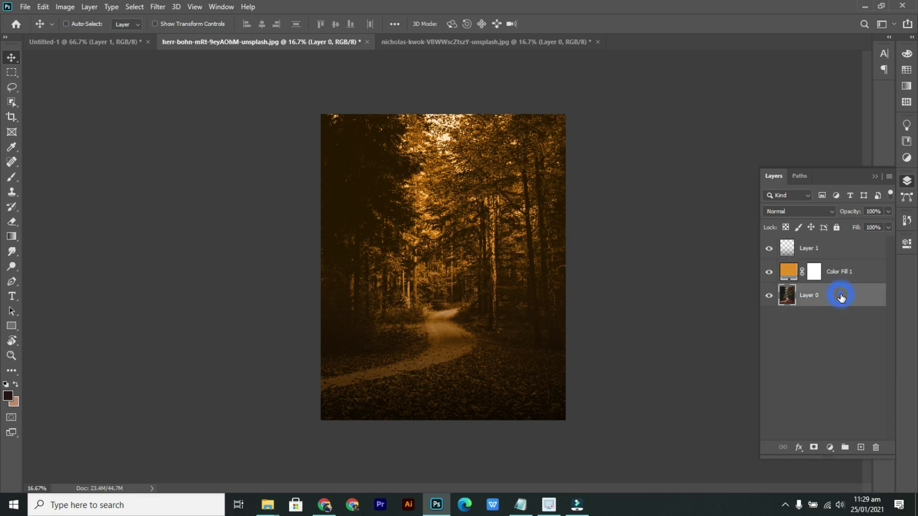
click(833, 248)
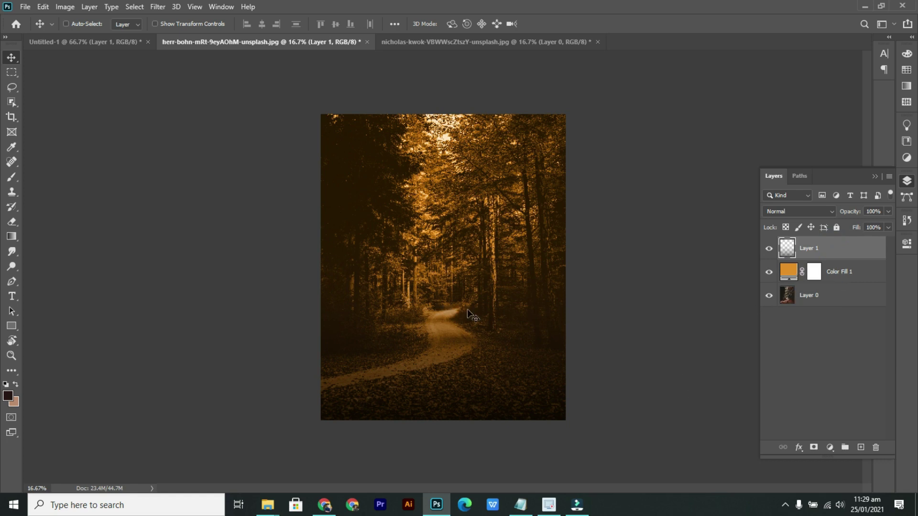
drag(494, 317, 421, 334)
Activate the Horizontal Type tool and set its text color to white #ffffff.
click(11, 297)
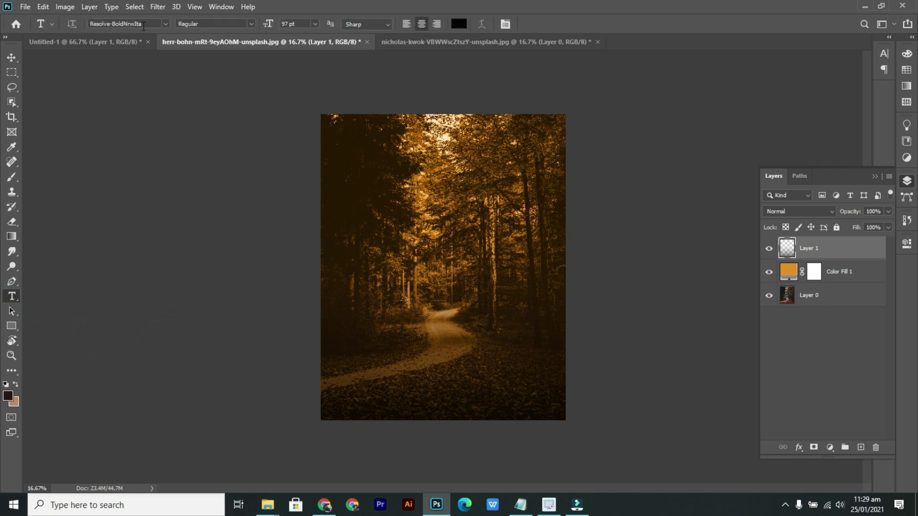
click(165, 24)
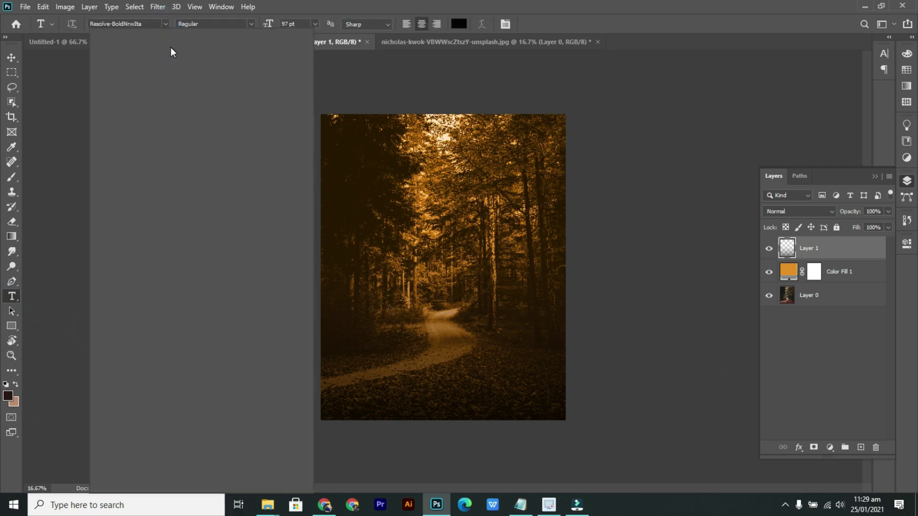
click(165, 24)
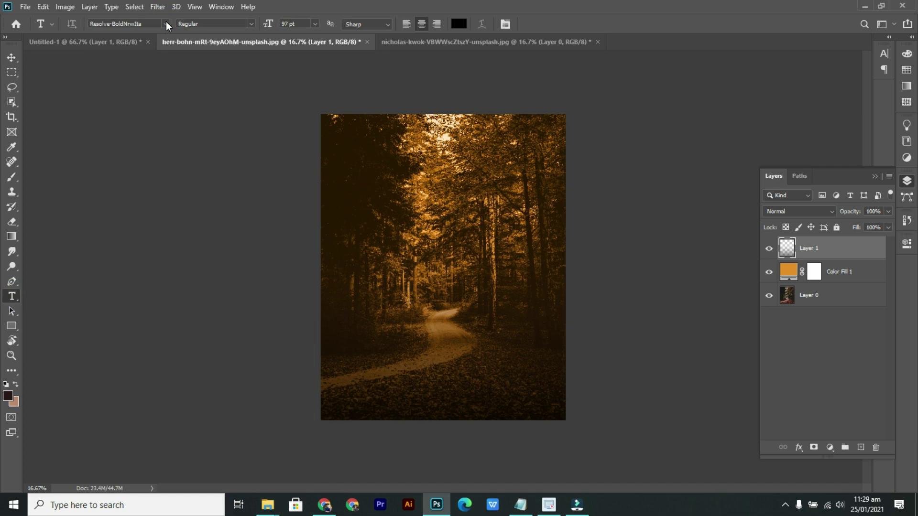
click(166, 24)
click(166, 24)
click(459, 24)
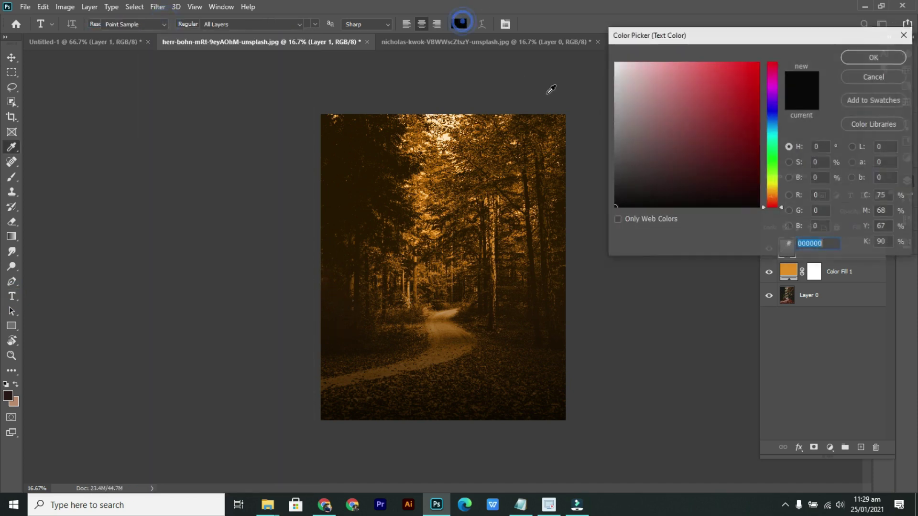
click(616, 63)
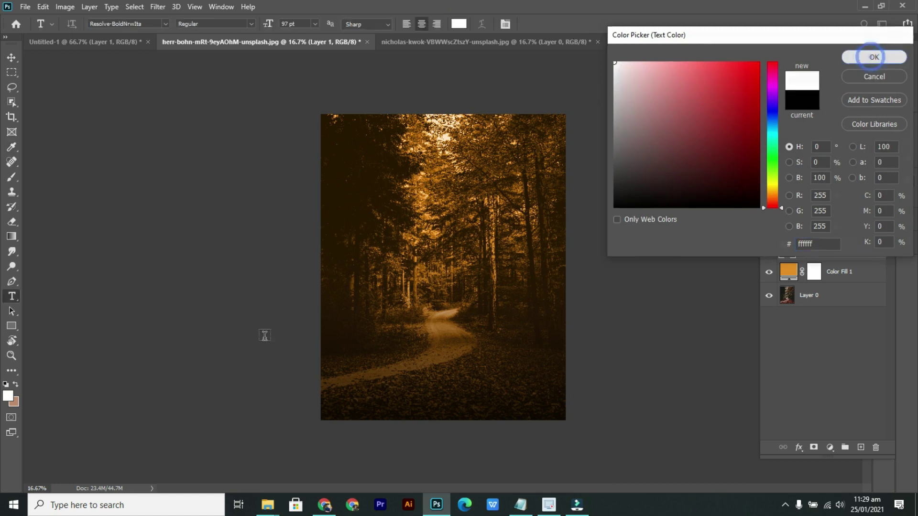
click(870, 57)
Start a text line near the photo's lower left and copy the quote “Because I could not stop for Death –” from Notepad.
click(349, 368)
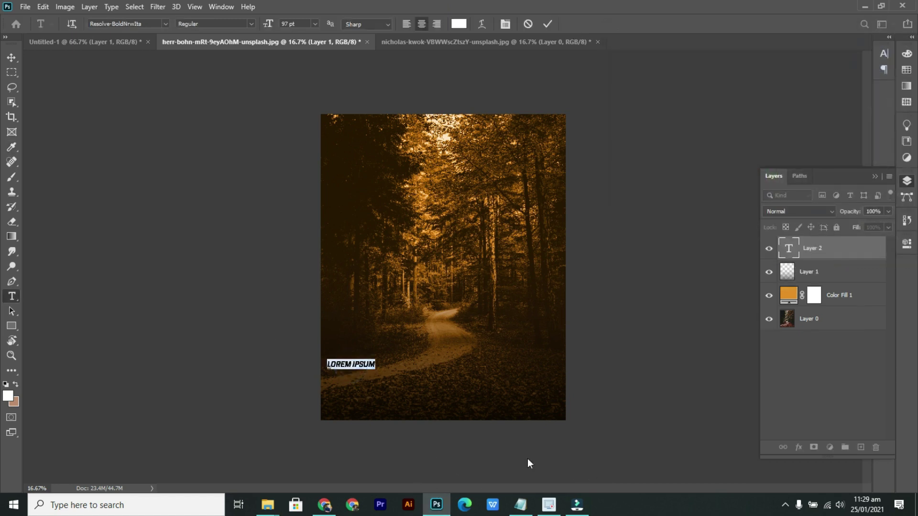
click(521, 505)
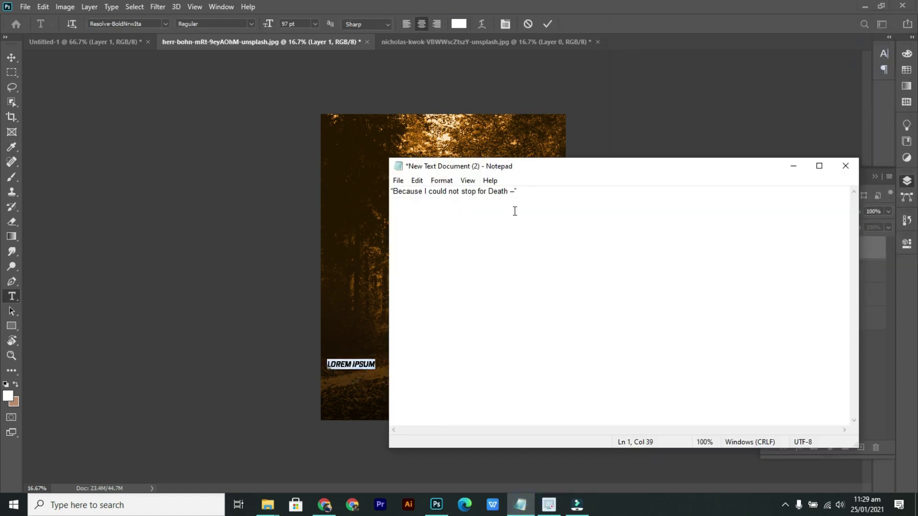
triple_click(533, 194)
right_click(465, 195)
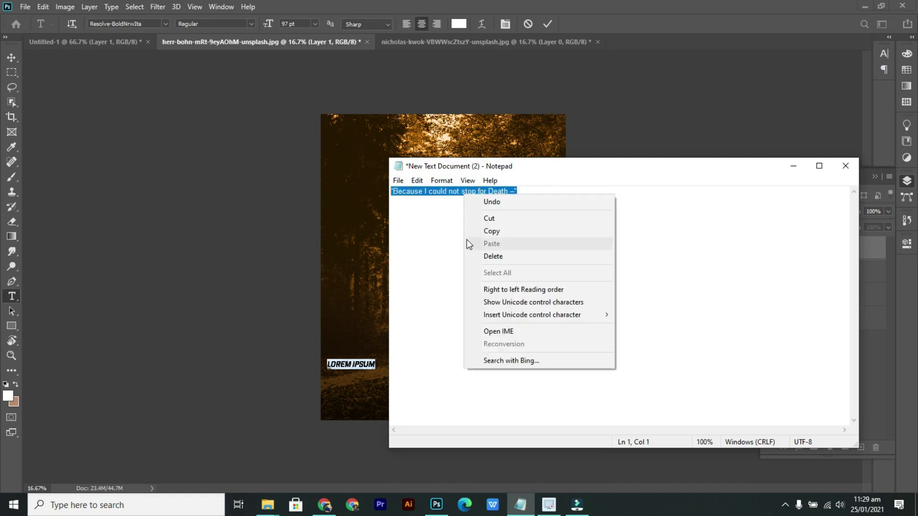
click(480, 234)
click(803, 168)
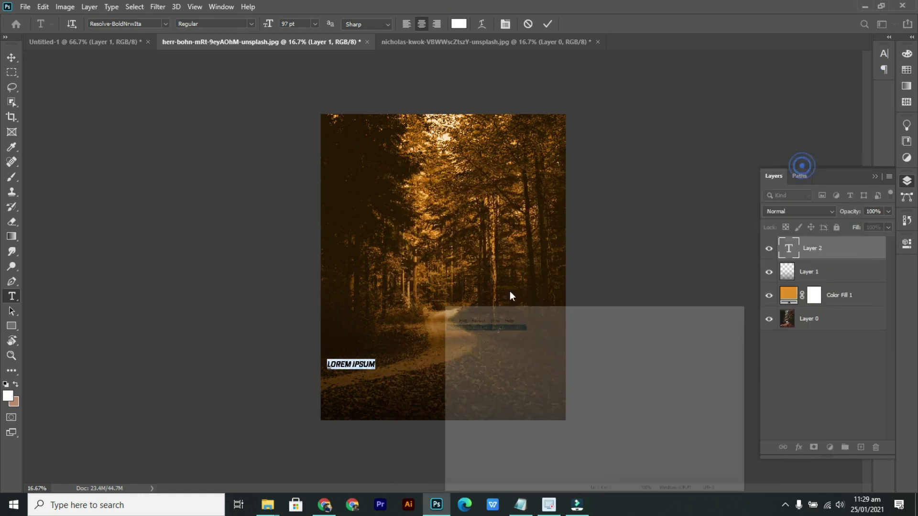
Replace the placeholder text with the copied quote and move it to the center of the photo's lower edge.
right_click(345, 367)
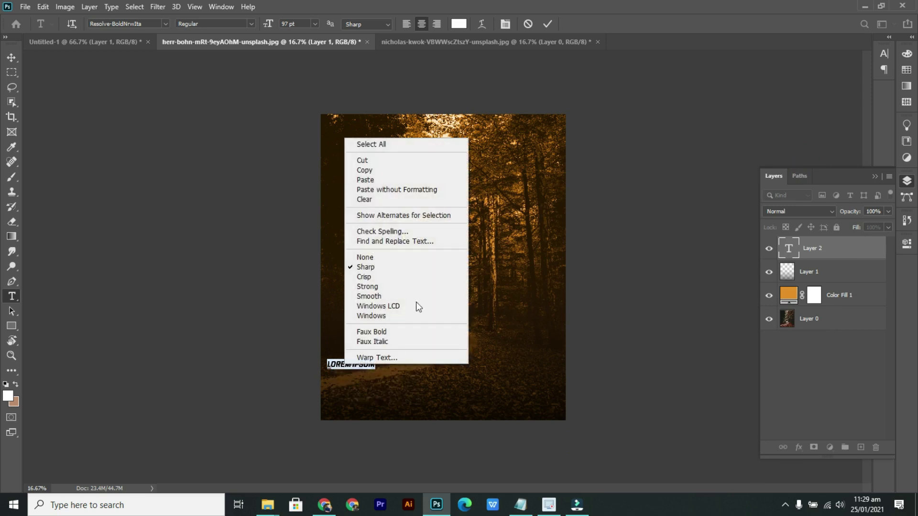
click(366, 179)
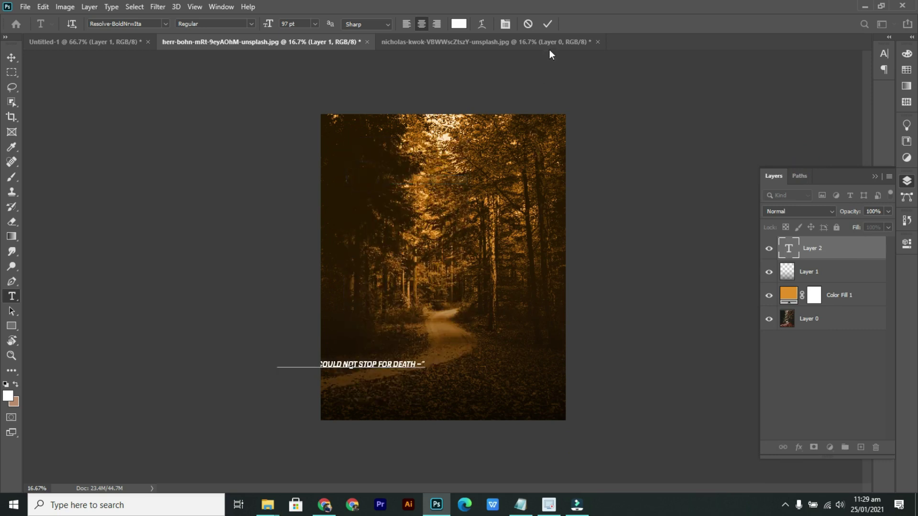
click(550, 28)
key(v)
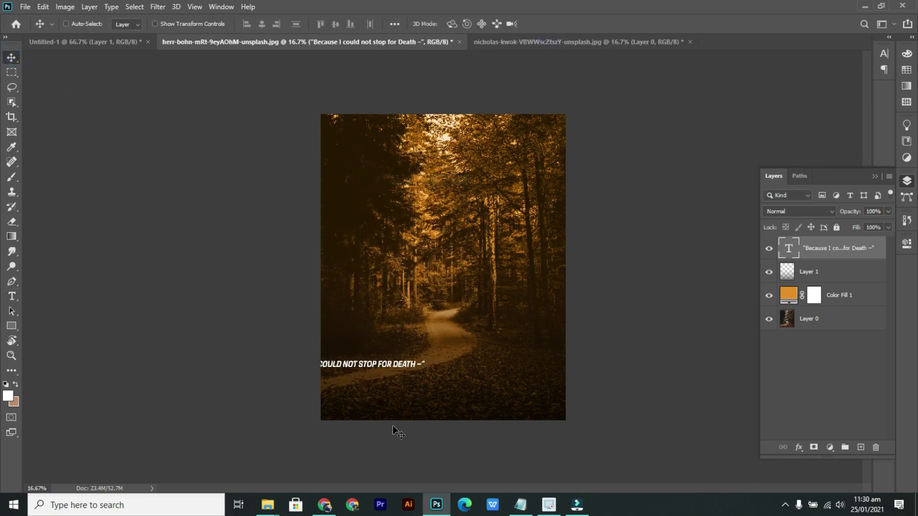
drag(376, 368, 468, 410)
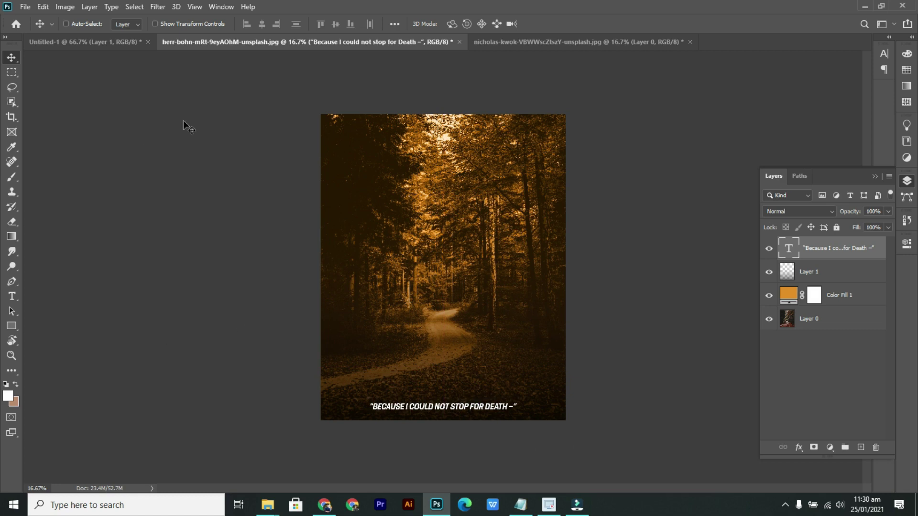
Turn off All Caps for the quote and set its font size to 122 pt.
click(12, 296)
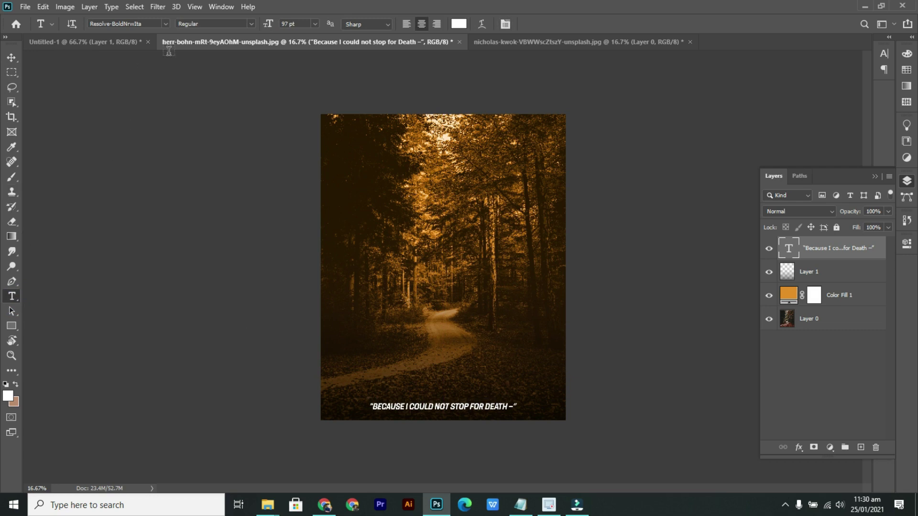
click(508, 23)
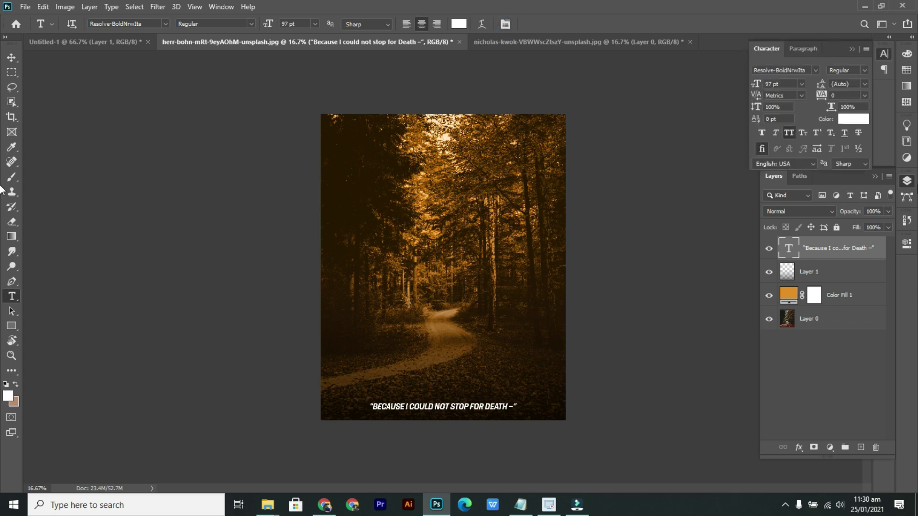
click(789, 132)
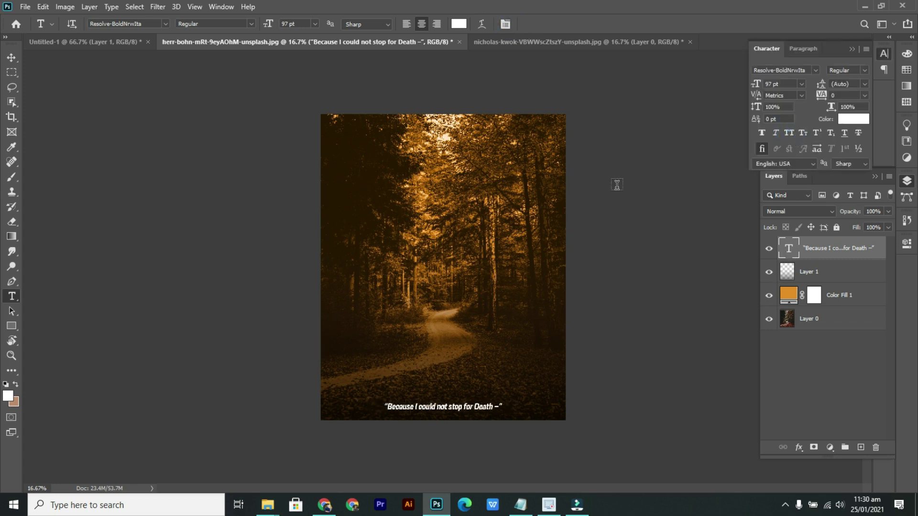
click(756, 84)
drag(756, 84, 770, 85)
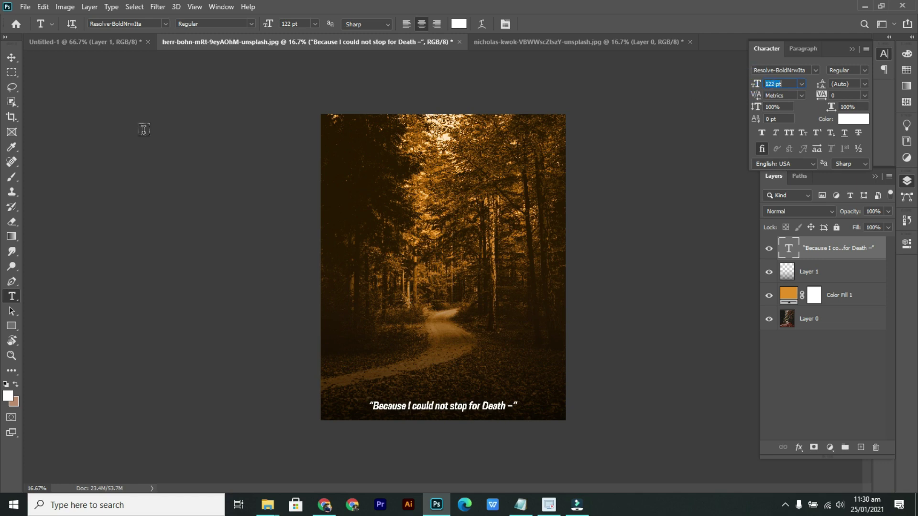
Try the Monarchy Signature font at 229 pt for the quote.
click(816, 70)
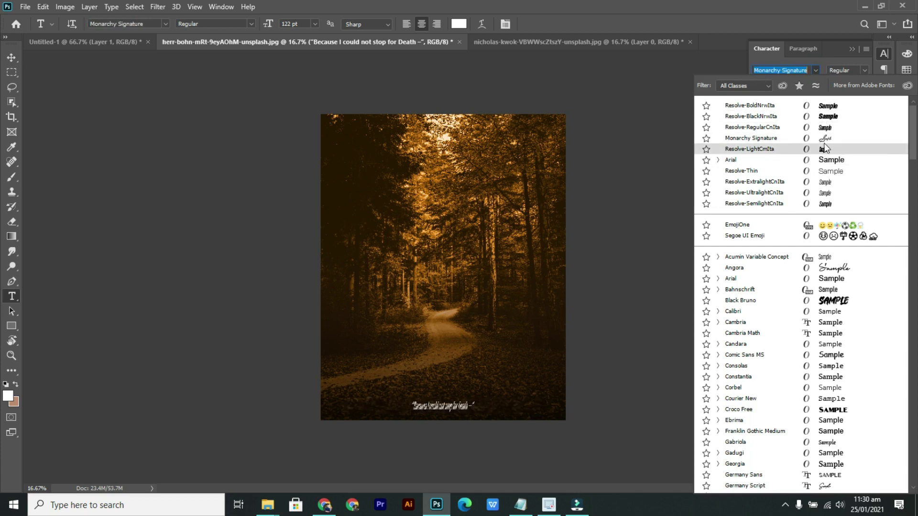
click(826, 139)
drag(755, 84, 816, 96)
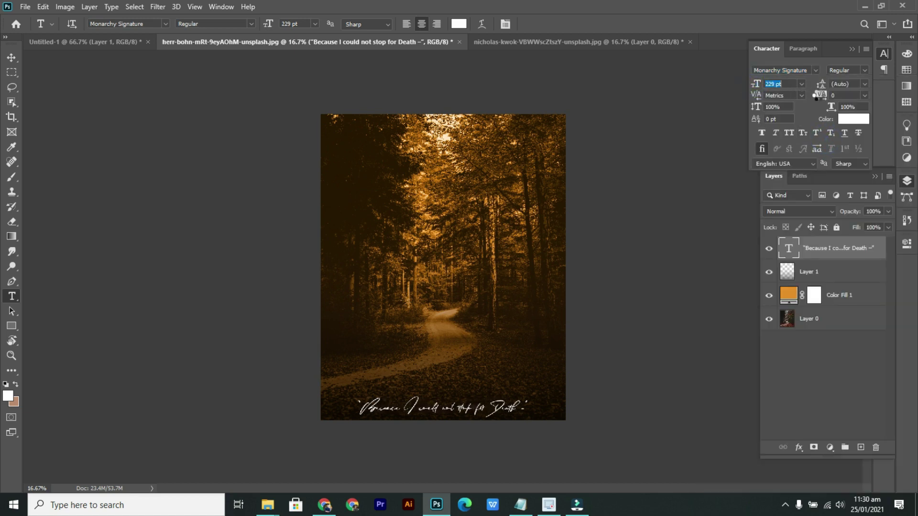
Browse the installed fonts and apply a narrow italic Resolve-Medium font to the quote.
click(814, 70)
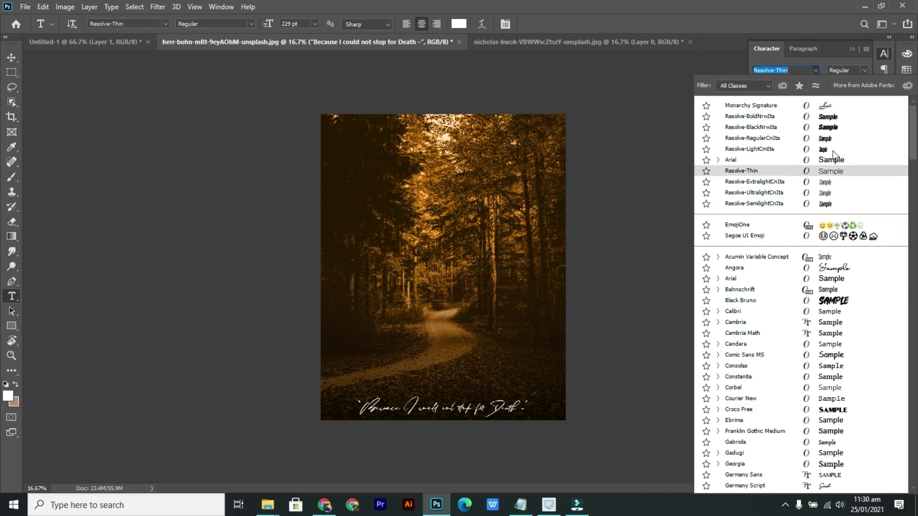
scroll(821, 260, down, 8)
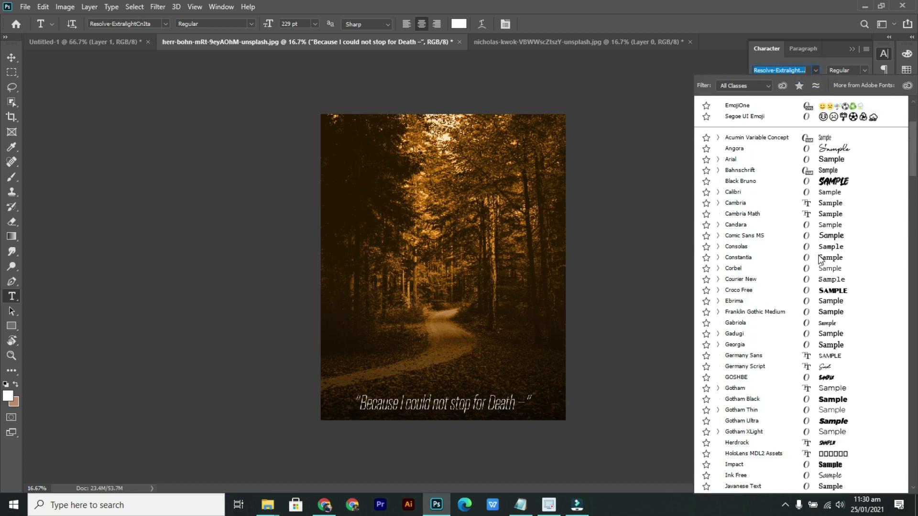
scroll(820, 259, down, 7)
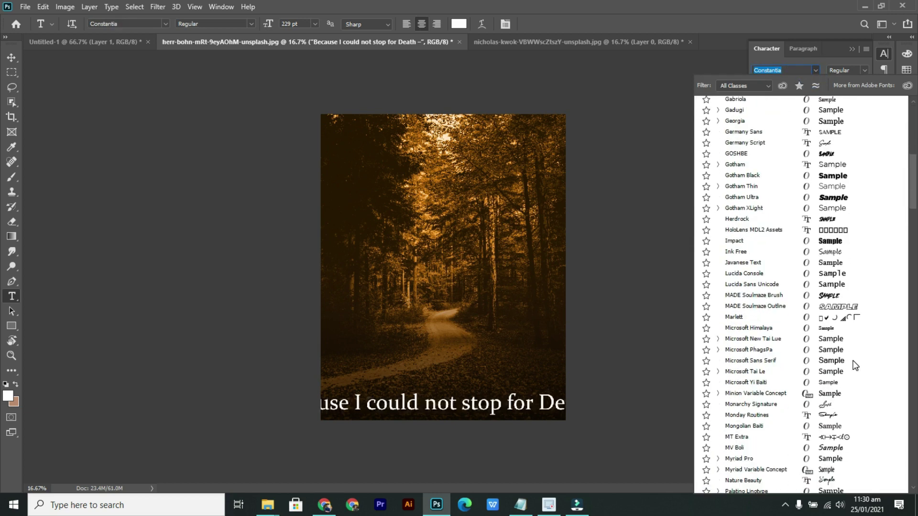
scroll(840, 352, down, 5)
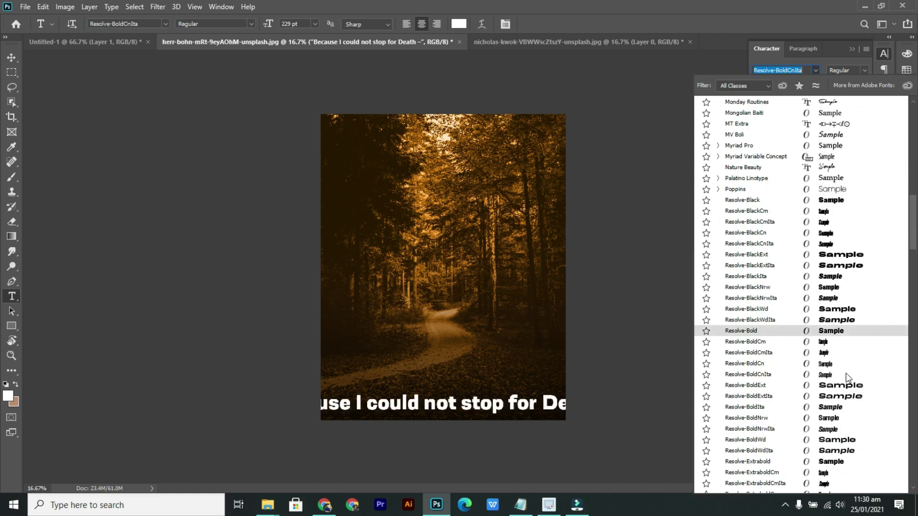
scroll(845, 373, down, 1)
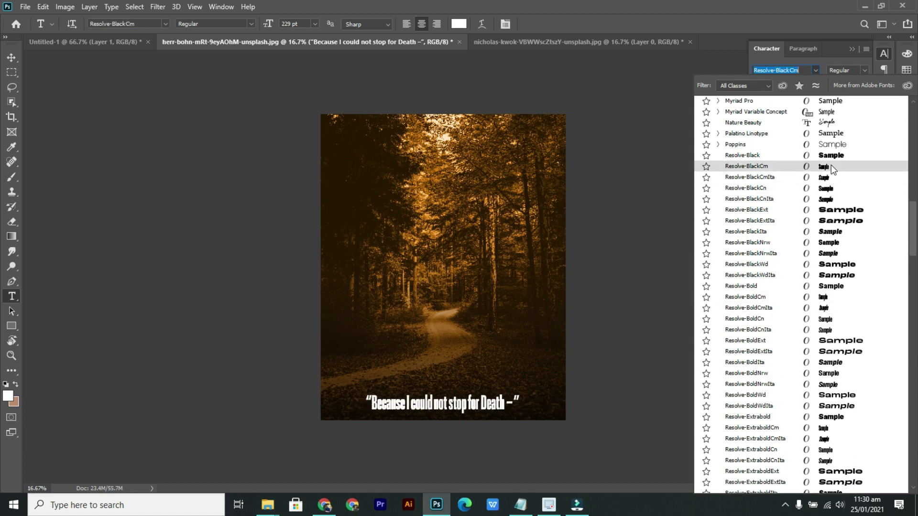
scroll(814, 399, down, 1)
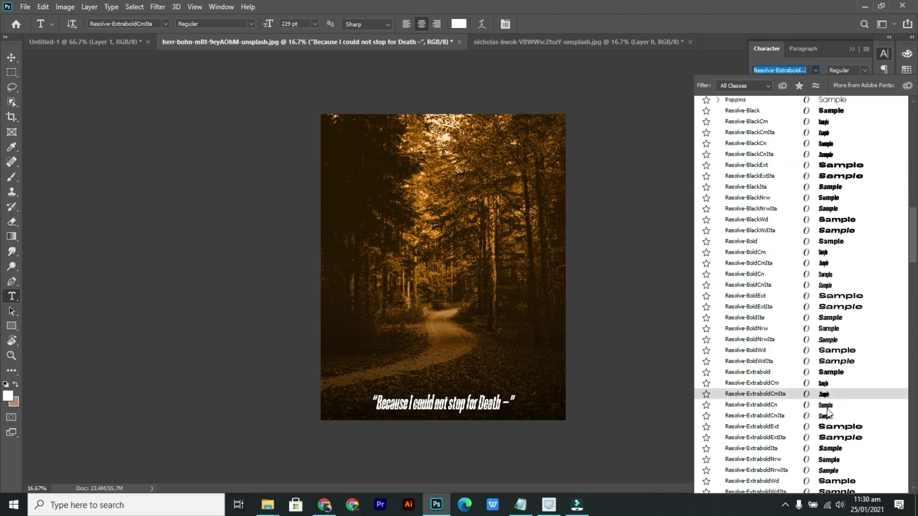
scroll(842, 349, down, 10)
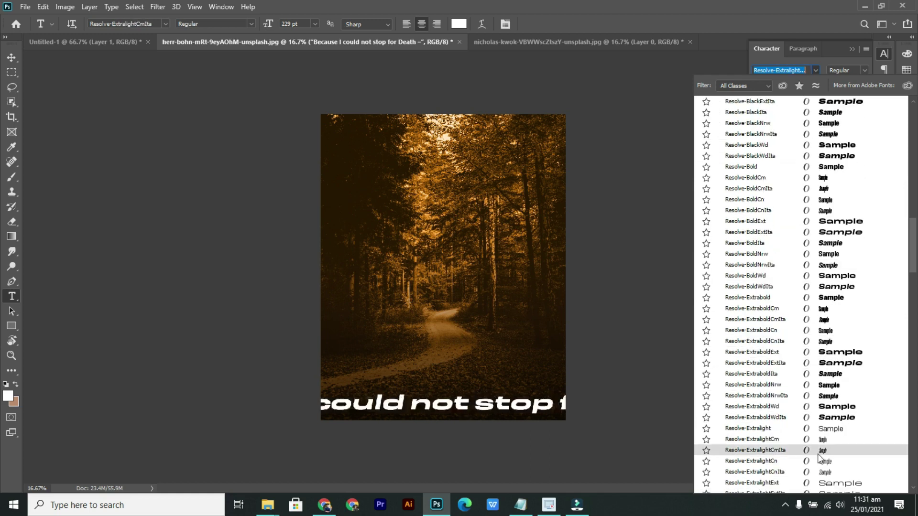
click(833, 430)
Set the quote's tracking to 50 and its font size to 150 pt.
drag(756, 84, 732, 84)
drag(820, 95, 826, 93)
text(50)
click(756, 85)
text(150)
click(11, 58)
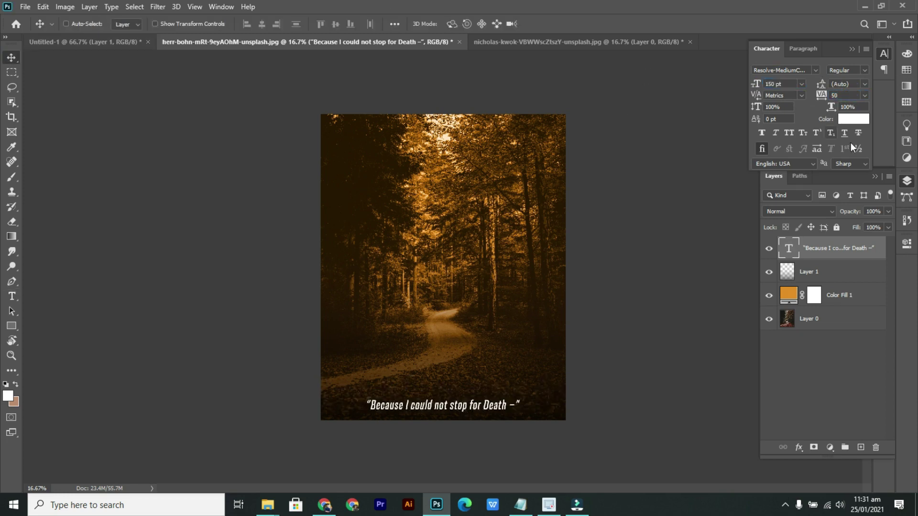
Try red, violet and blue shades for the quote's text color, and set it to a bright orange.
click(843, 119)
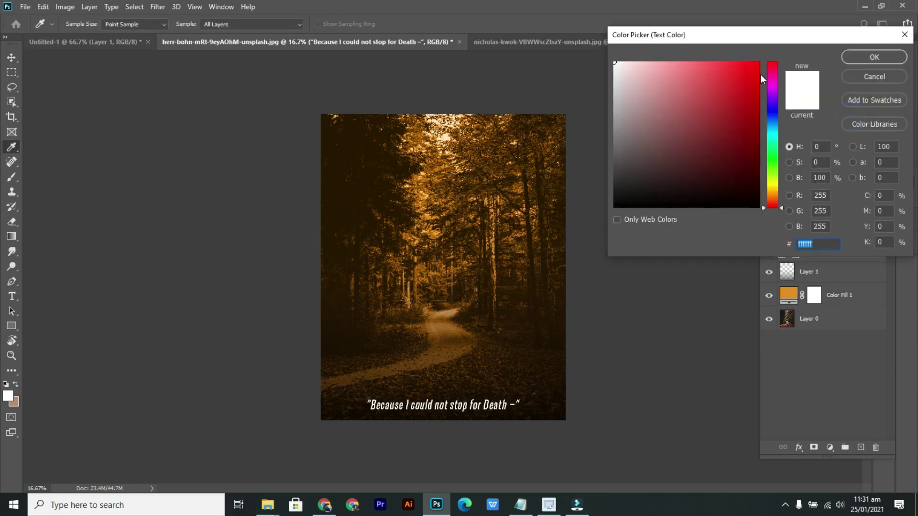
click(754, 73)
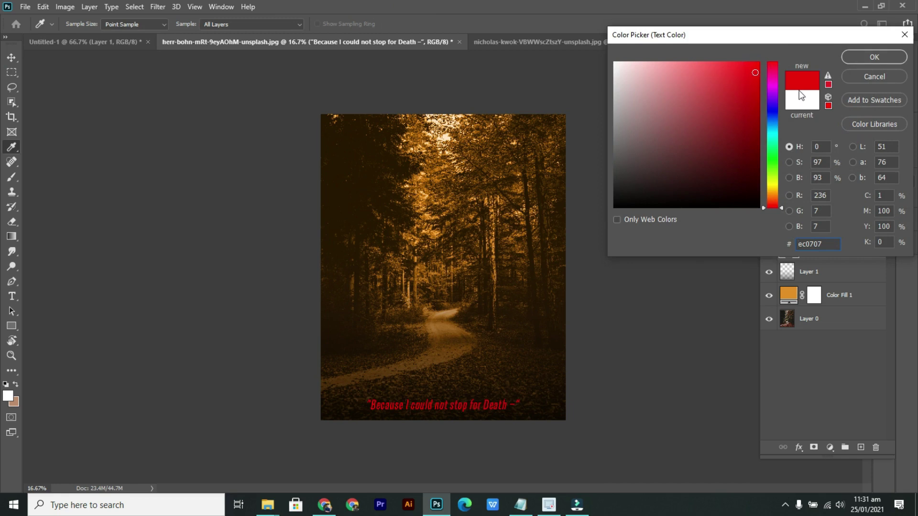
click(771, 102)
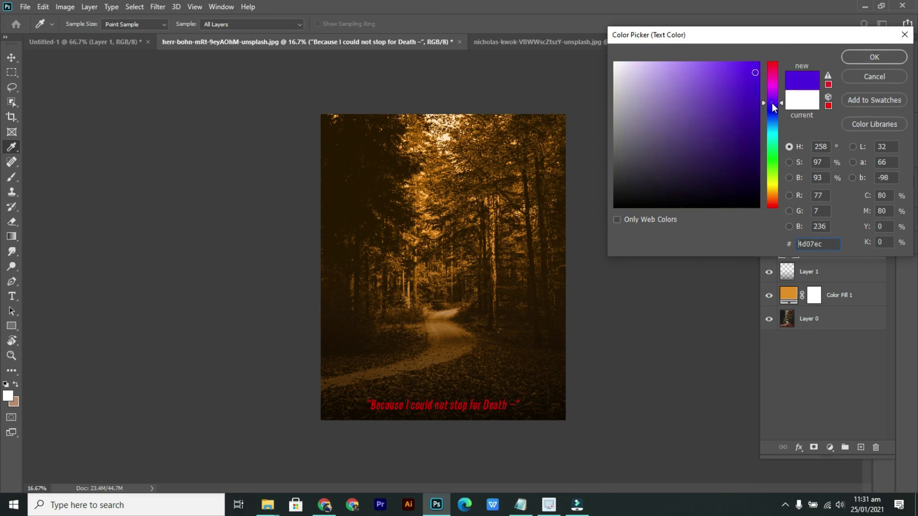
click(771, 67)
mouse_move(750, 77)
mouse_down()
mouse_move(729, 88)
mouse_move(760, 61)
mouse_up()
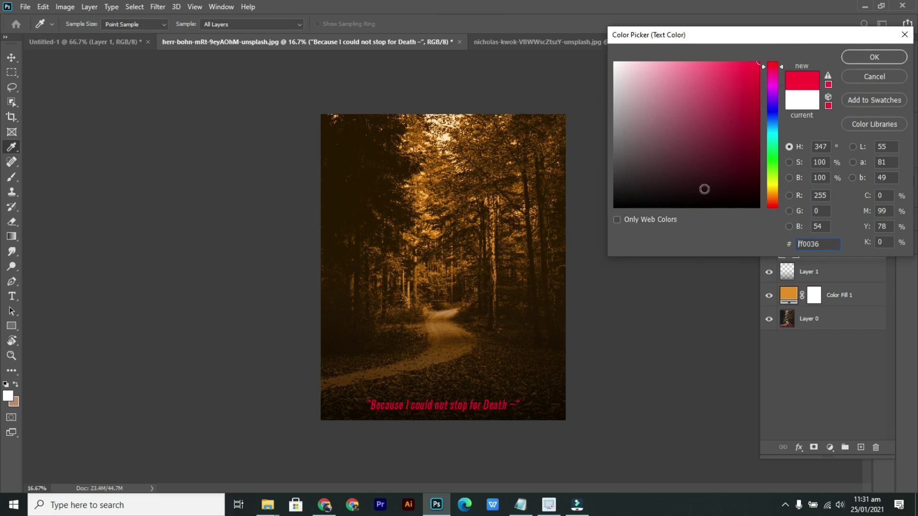
click(771, 125)
click(727, 157)
mouse_move(736, 103)
mouse_down()
mouse_move(799, 46)
mouse_move(761, 49)
mouse_up()
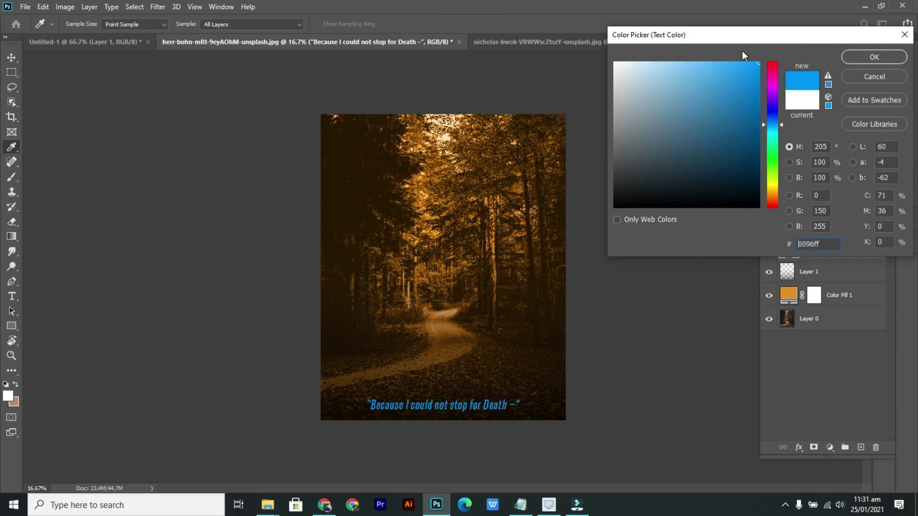
click(773, 65)
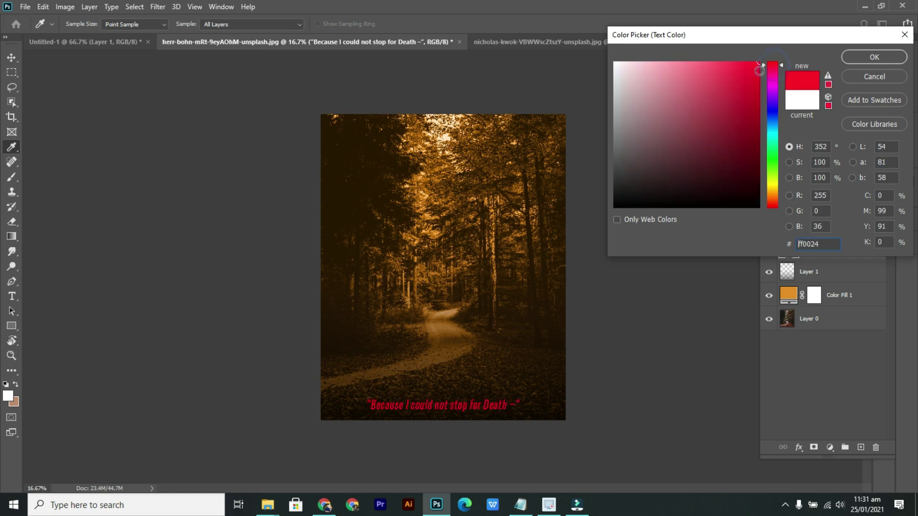
click(772, 199)
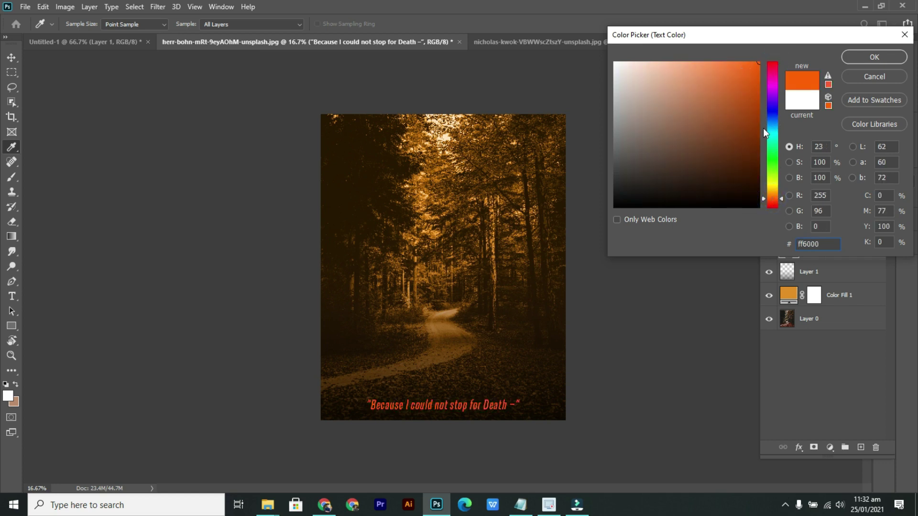
drag(769, 200, 772, 196)
click(862, 56)
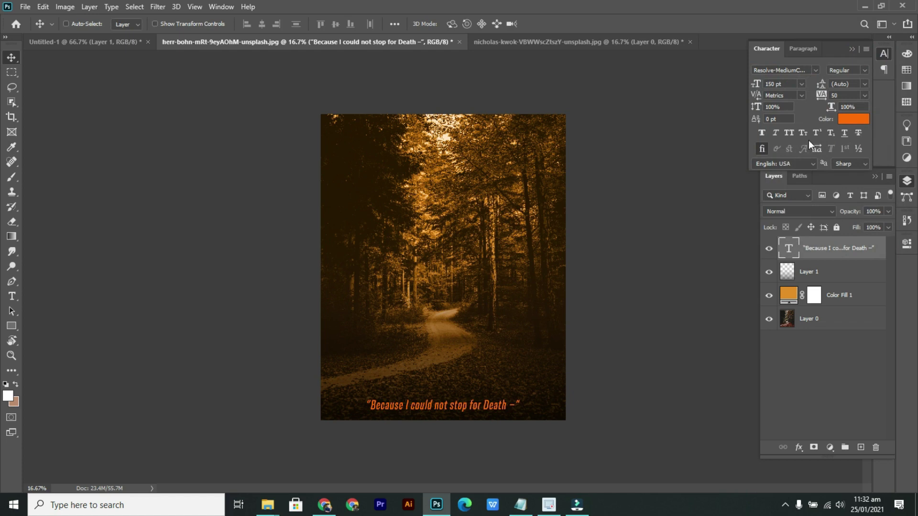
Preview the Resolve-BoldNrwIta font on the quote and reapply Resolve-MediumCnIta.
click(802, 73)
click(815, 70)
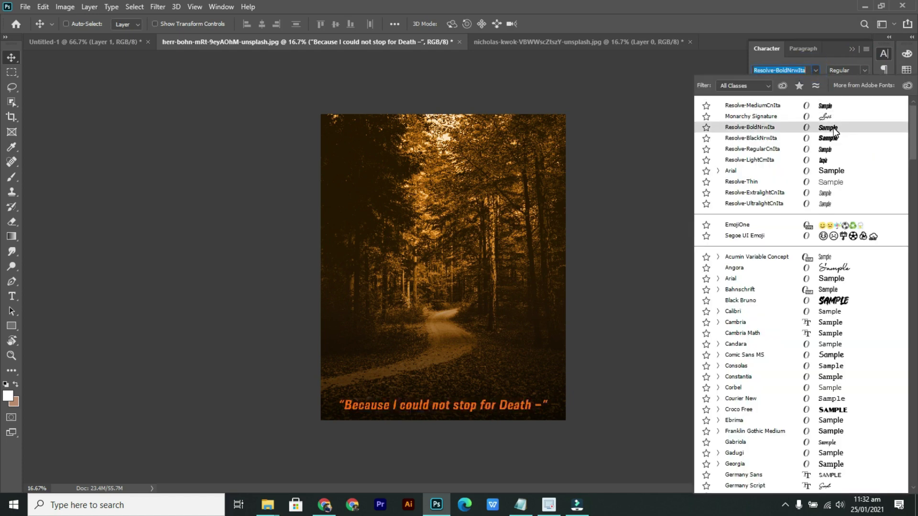
click(833, 108)
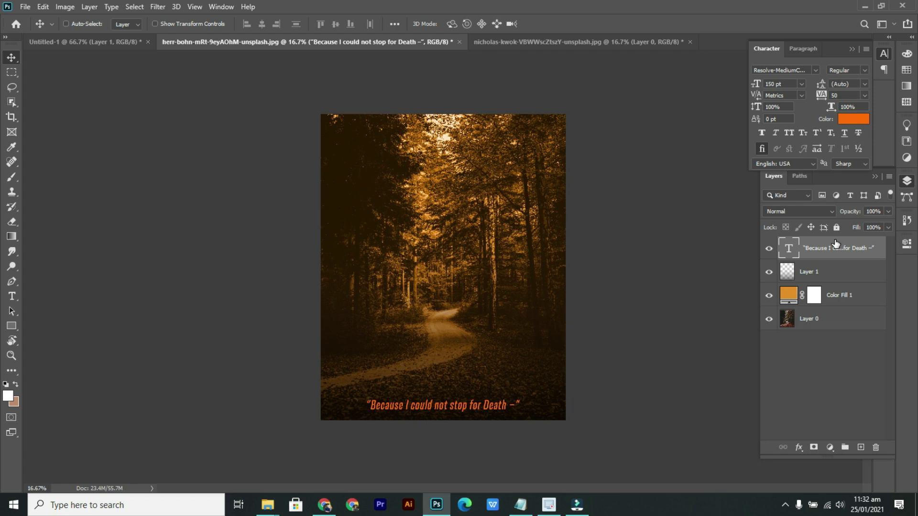
Filter the layer list by name using "laye", and clear the search text.
click(804, 197)
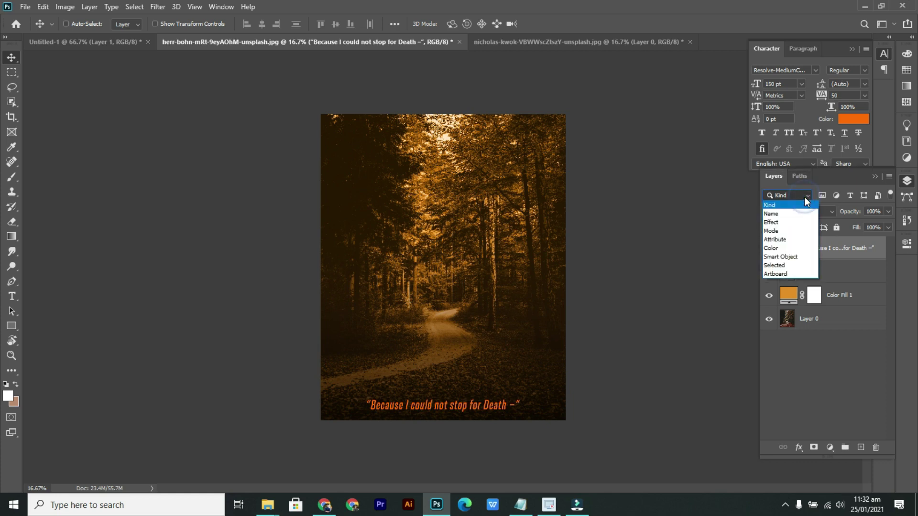
click(805, 197)
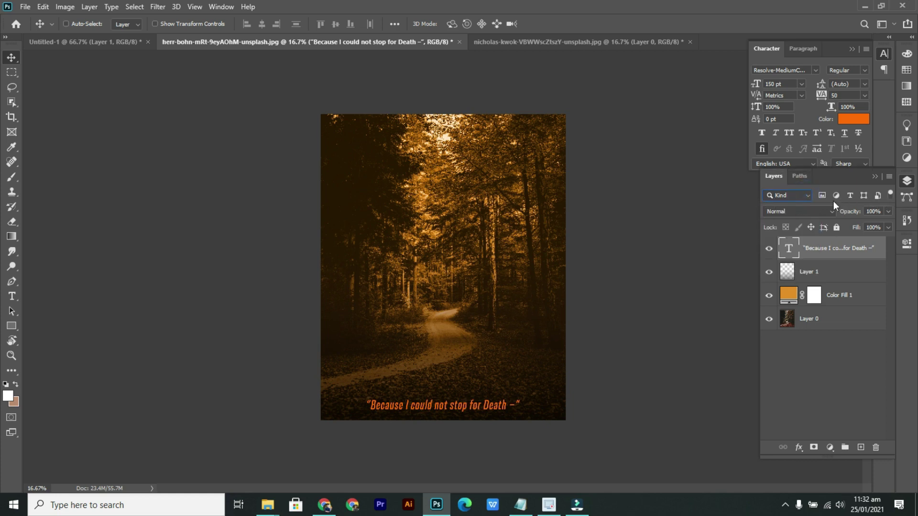
click(784, 196)
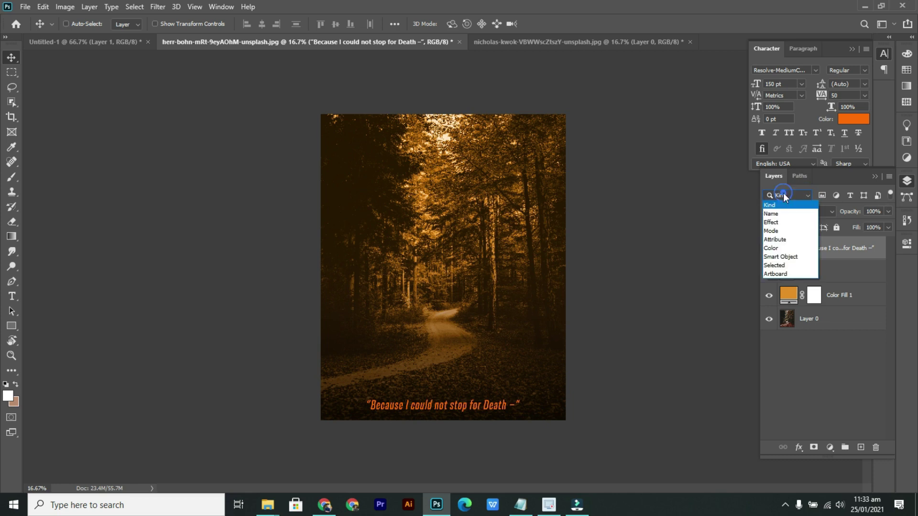
click(785, 213)
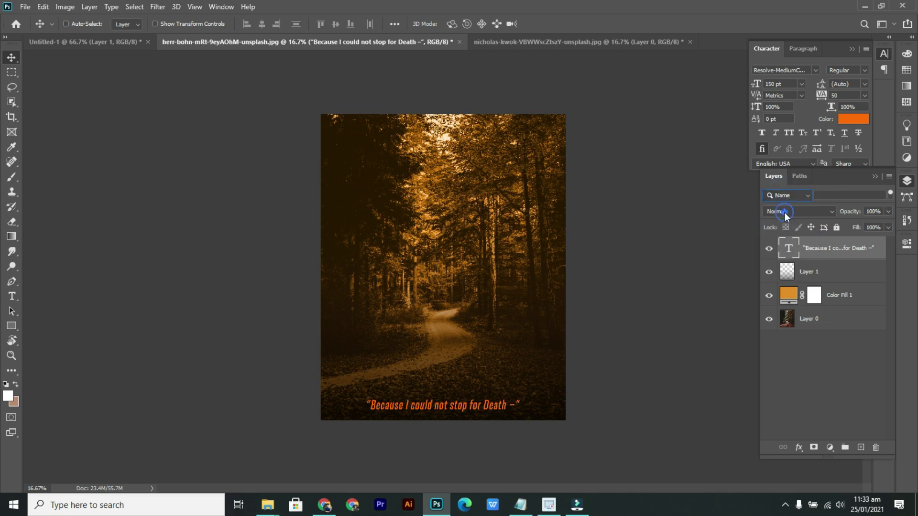
click(835, 193)
text(laye)
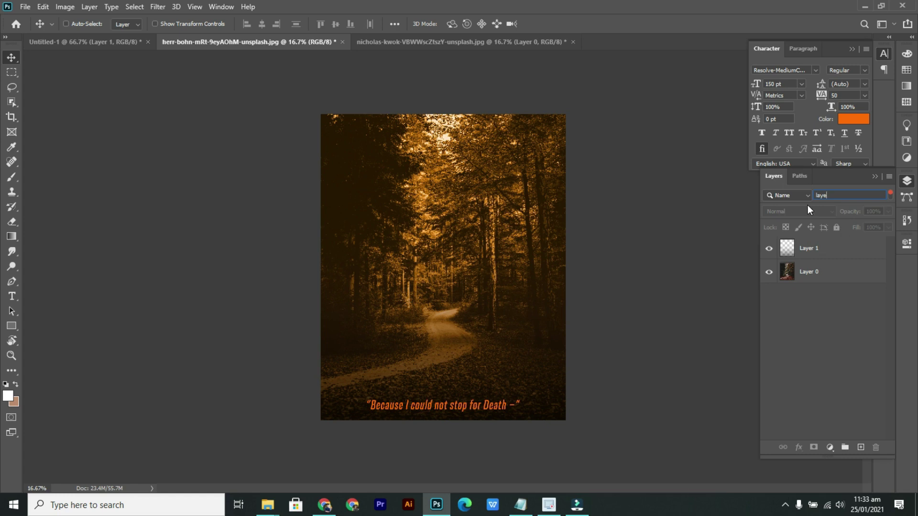
key(BackSpace)
key(BackSpace)
key(BackSpace)
key(BackSpace)
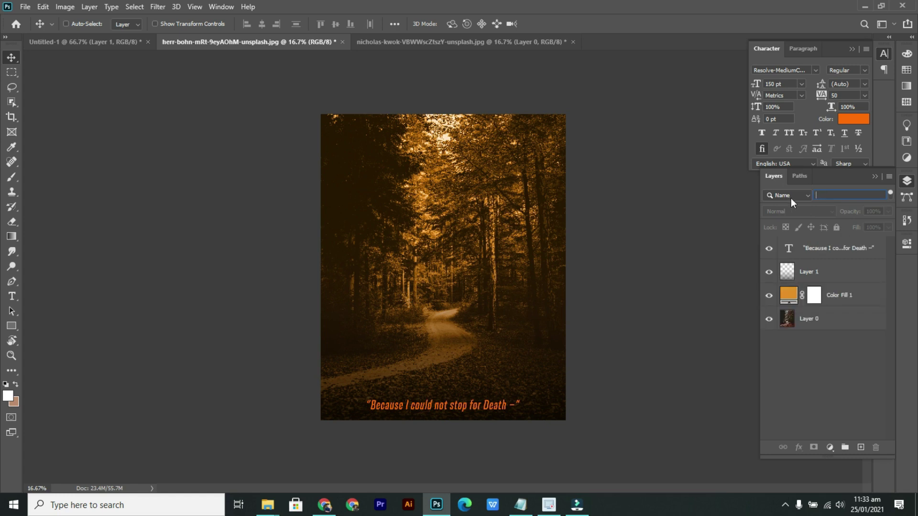
Filter the layer list by the Bevel & Emboss effect, and by the Green color label.
click(791, 196)
click(772, 223)
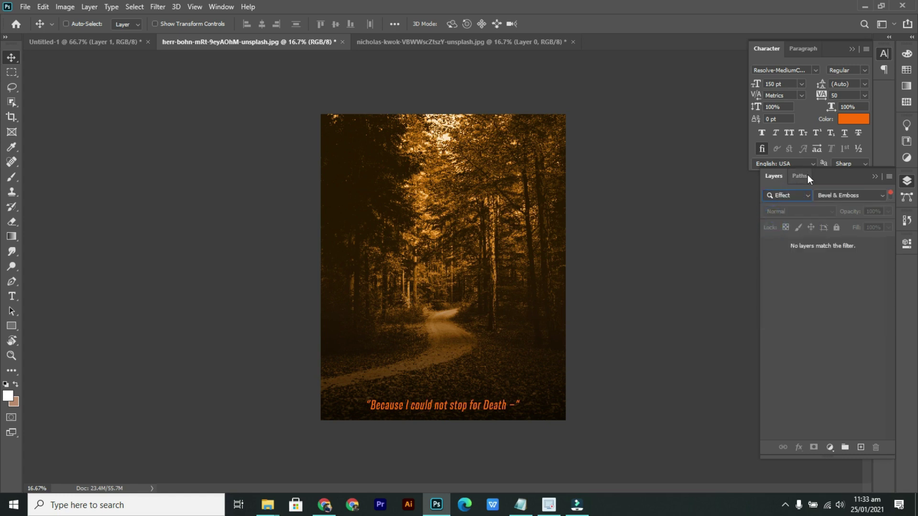
click(803, 193)
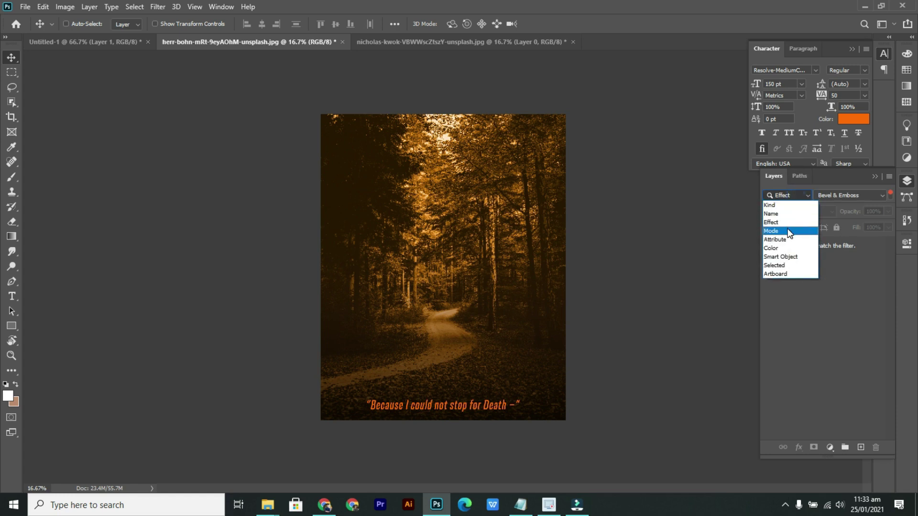
click(786, 248)
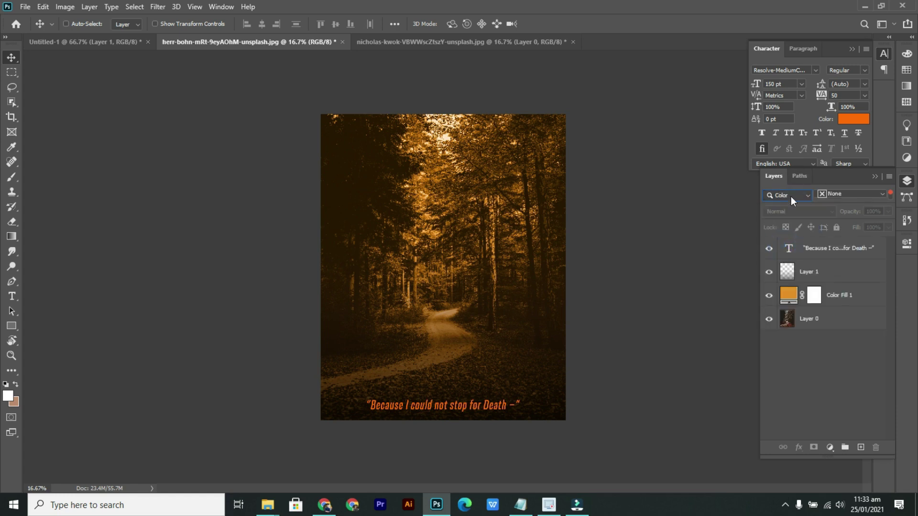
click(822, 195)
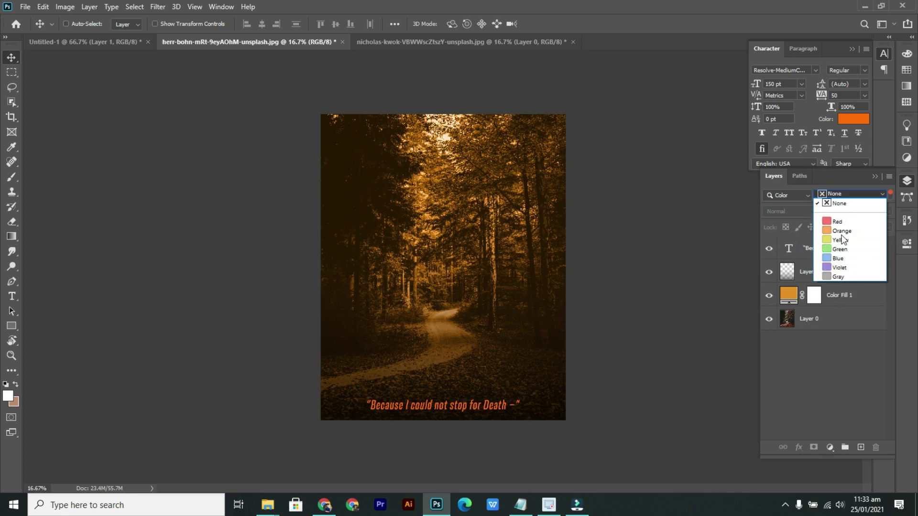
click(845, 249)
Filter the layer list by Artboard and return the filter type to Kind.
click(805, 197)
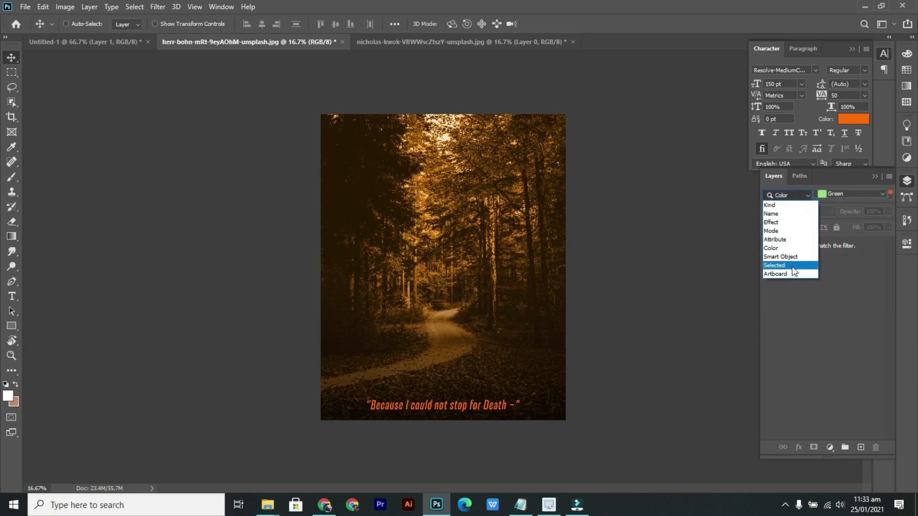
click(795, 273)
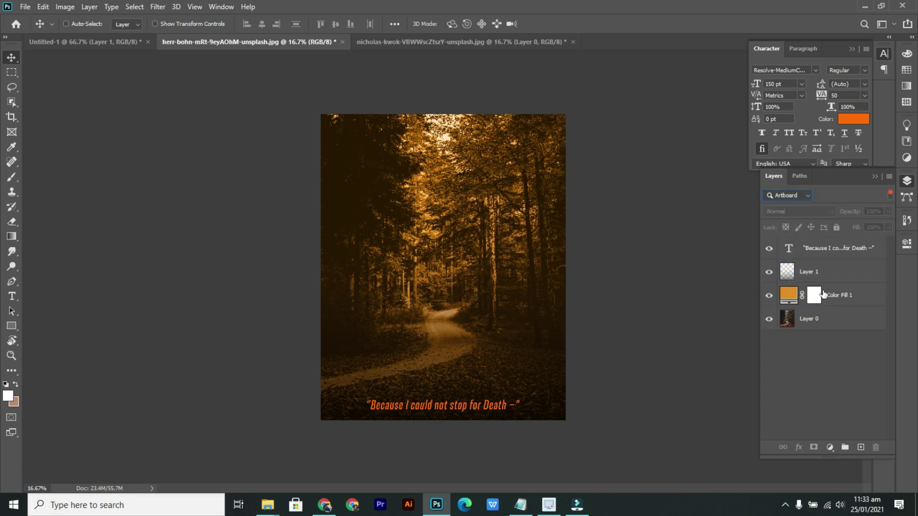
click(803, 195)
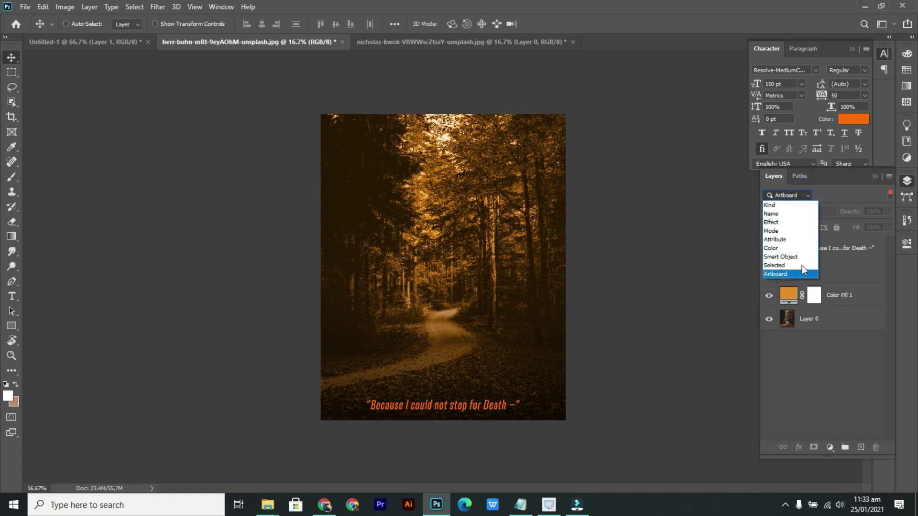
click(782, 205)
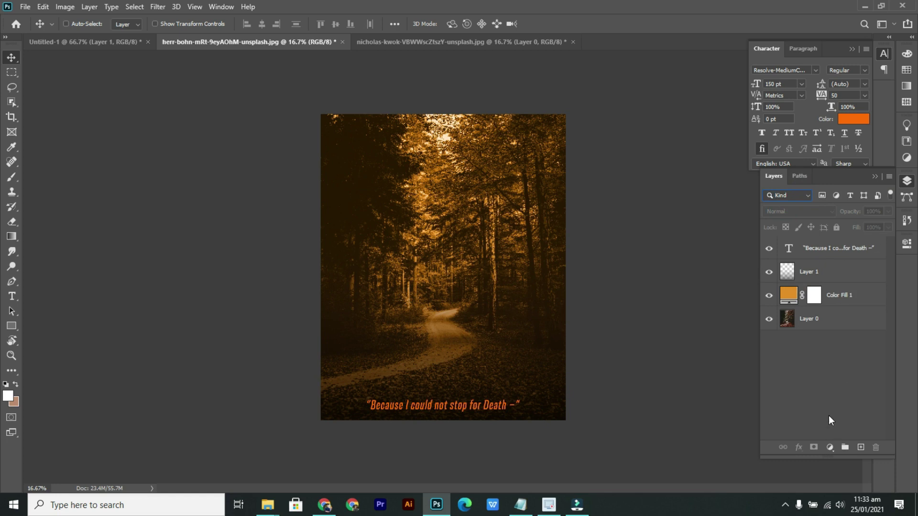
Filter the layer list to type, adjustment and pixel layers one at a time, clearing each filter.
click(850, 196)
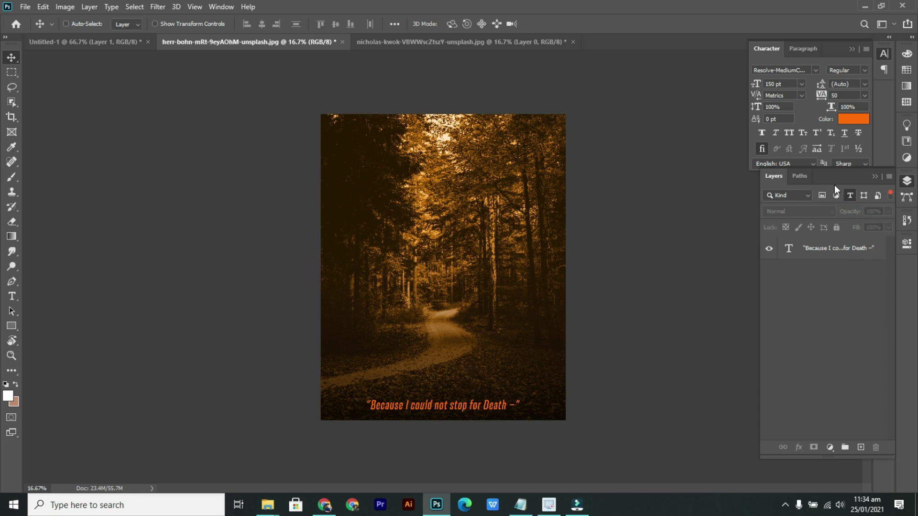
click(850, 196)
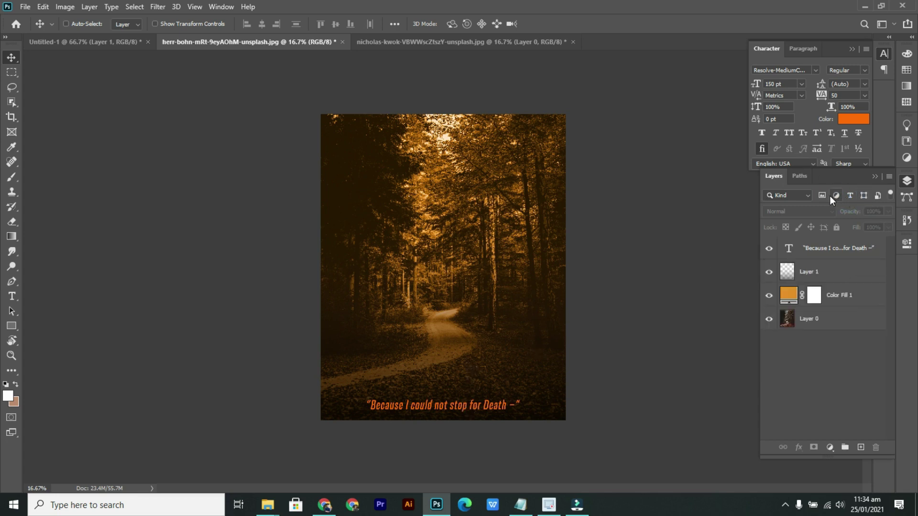
click(840, 196)
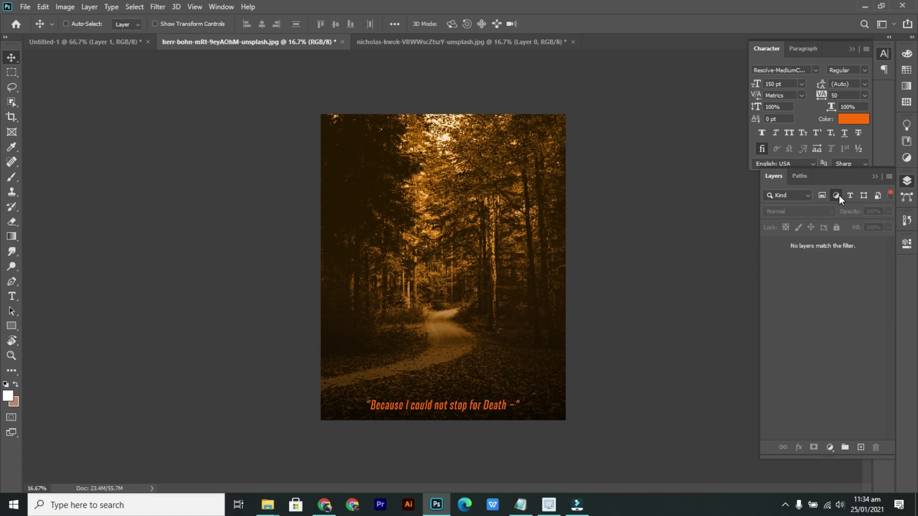
click(839, 195)
click(823, 195)
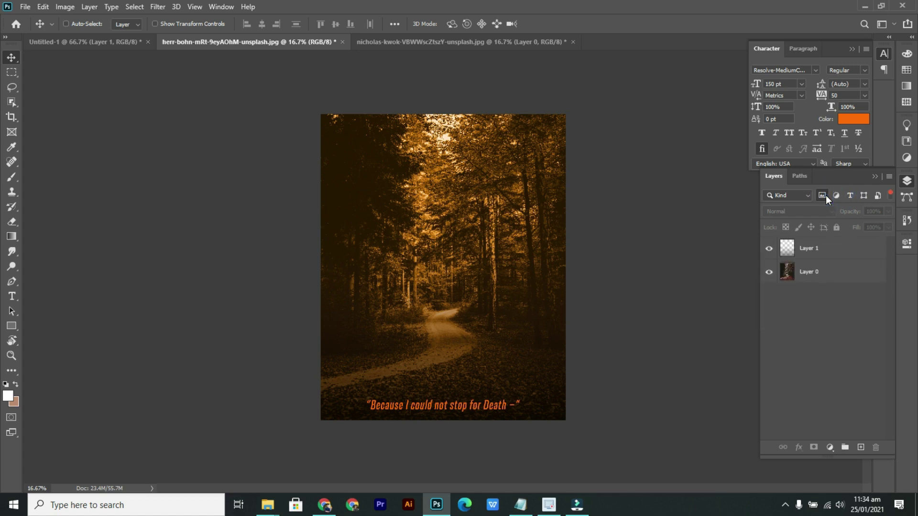
click(825, 195)
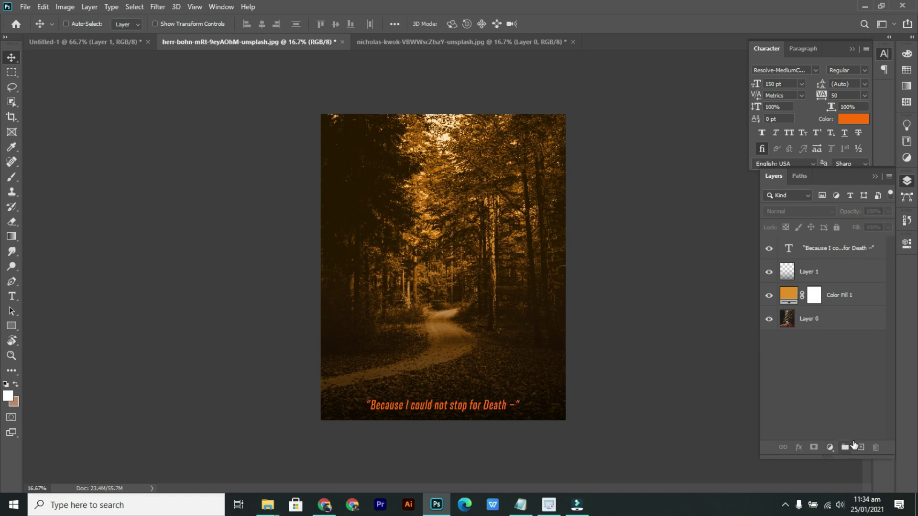
Duplicate the quote's text layer and offset the copy slightly above and to the right of the original.
click(863, 248)
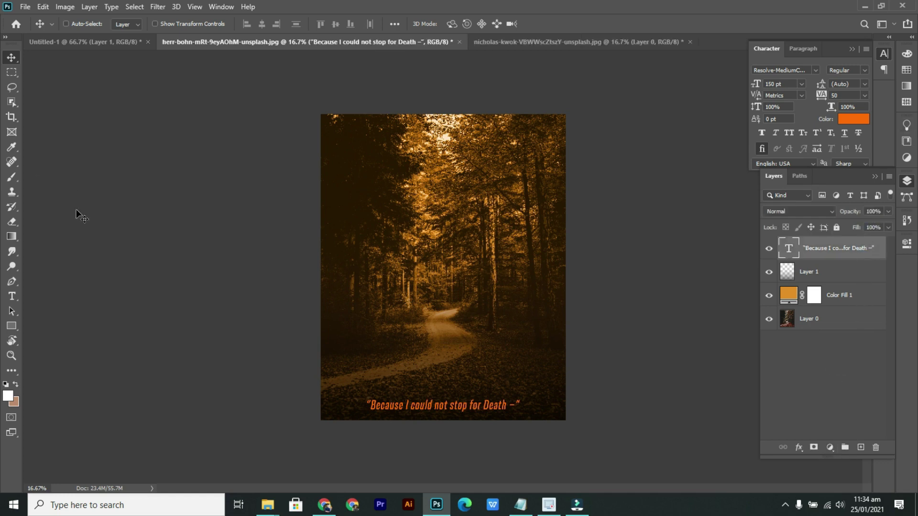
click(12, 296)
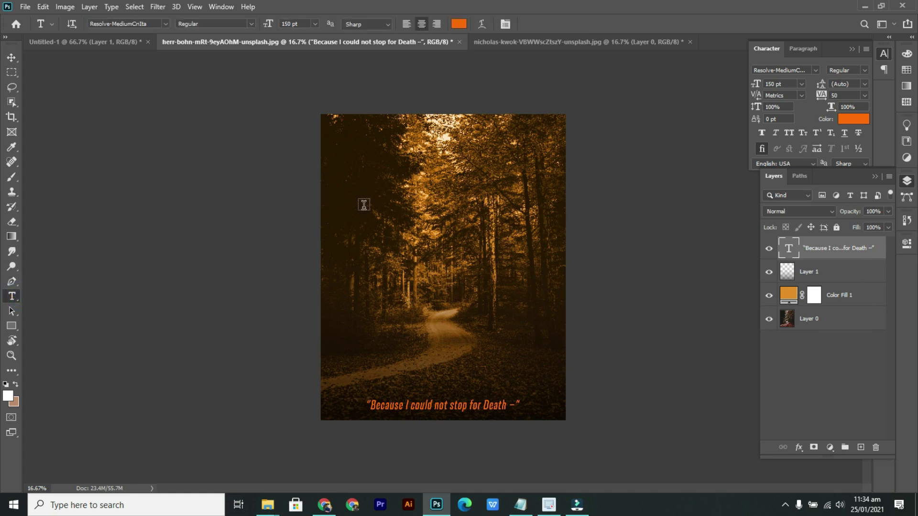
click(11, 57)
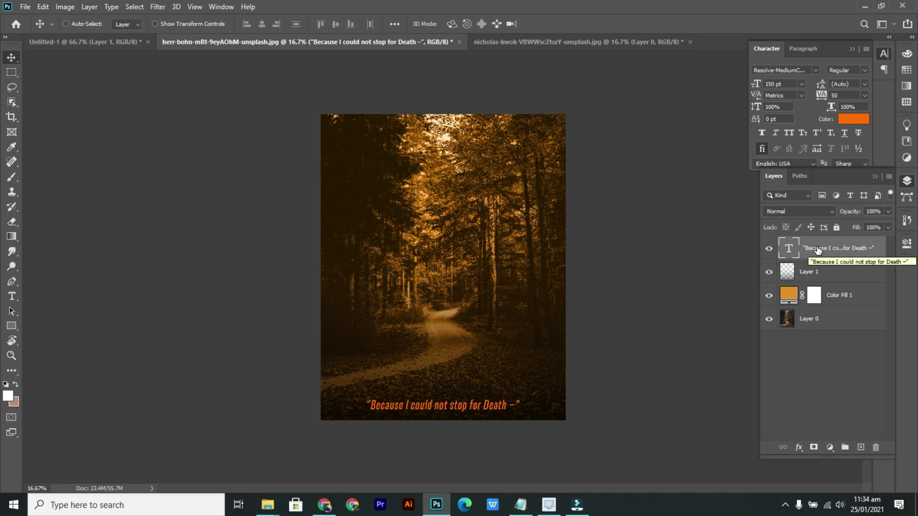
key(ctrl+j)
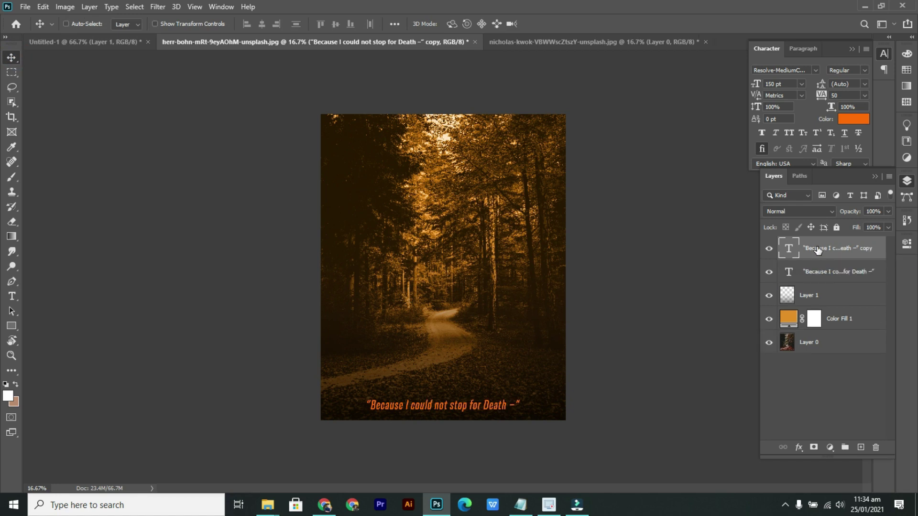
drag(431, 405, 452, 393)
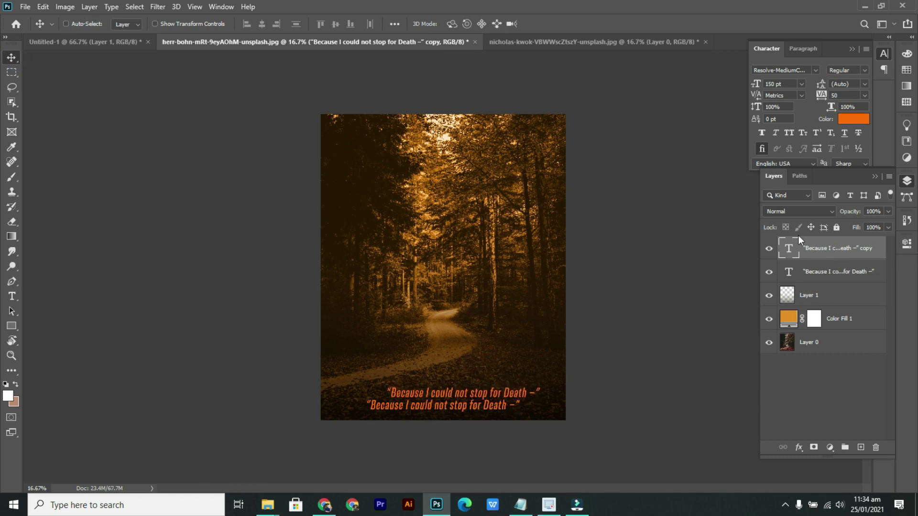
Lower the opacity of the duplicated quote layer to 14%.
mouse_move(846, 214)
mouse_down()
mouse_move(789, 220)
mouse_move(846, 213)
mouse_up()
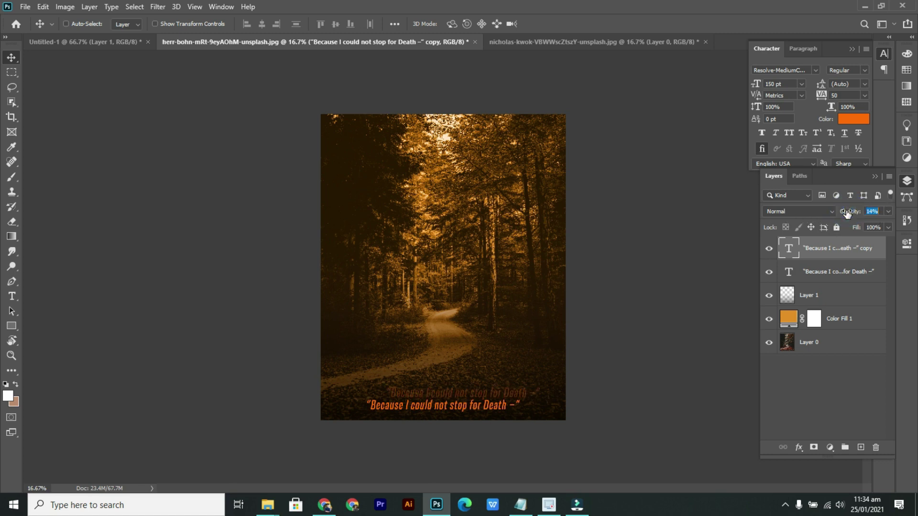
Move the faint quote copy down and slightly right so it sits almost level with the original quote.
mouse_move(475, 395)
mouse_down()
mouse_move(475, 405)
mouse_move(501, 404)
mouse_move(488, 403)
mouse_up()
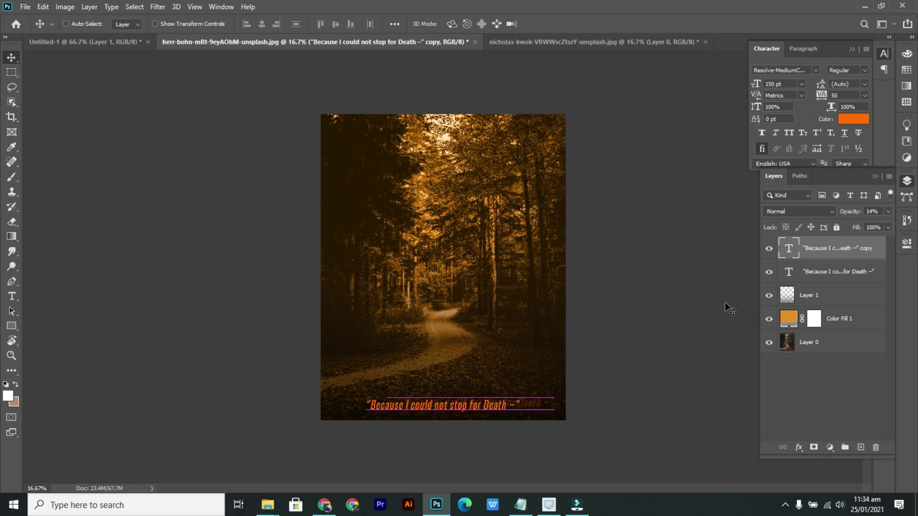
Group the two quote text layers and name the group "tagline".
shift+click(856, 274)
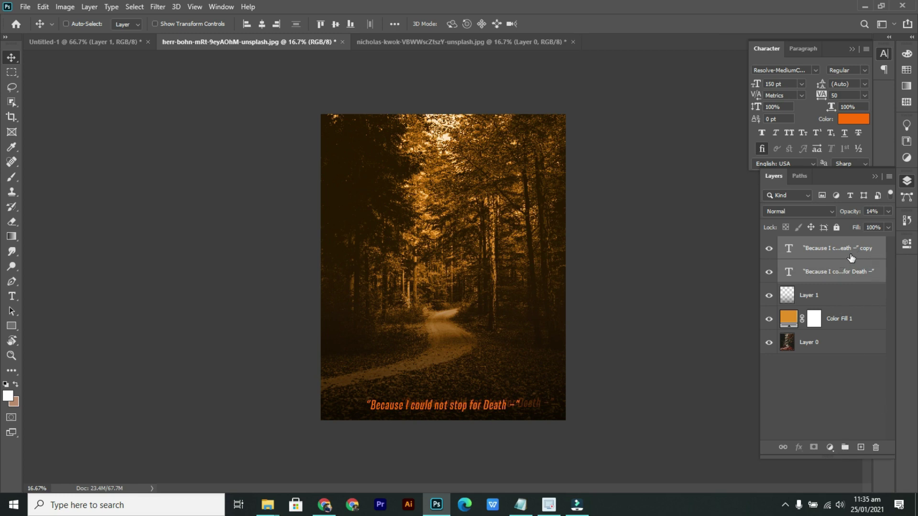
click(845, 447)
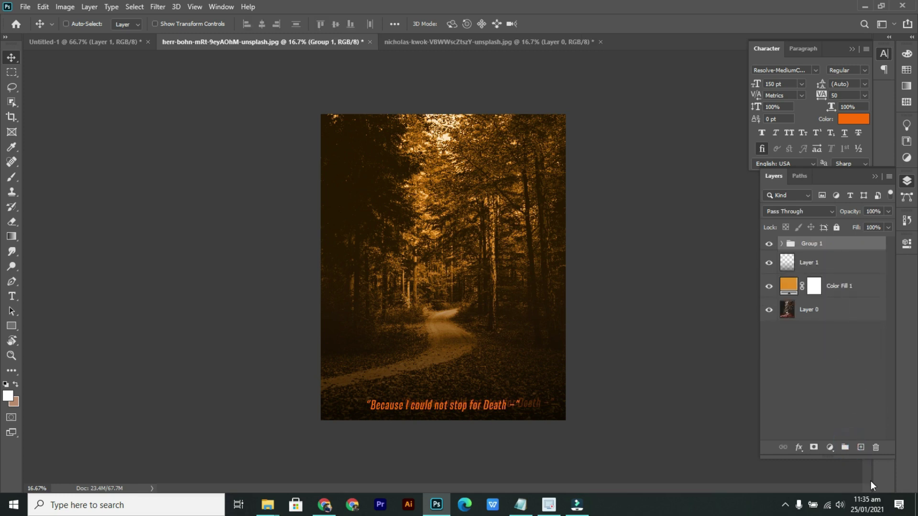
double_click(809, 244)
key(BackSpace)
text(tad)
text(line)
click(870, 343)
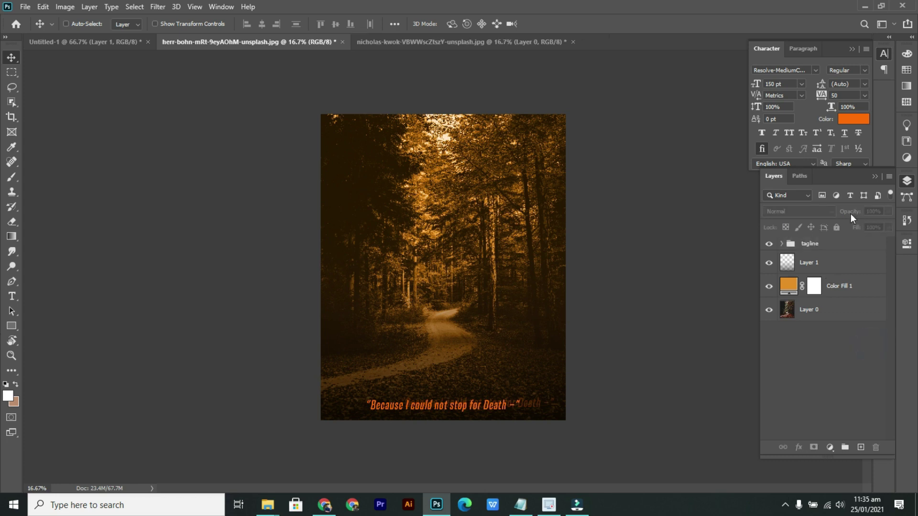
Assign the Red colour label to the tagline group.
click(830, 244)
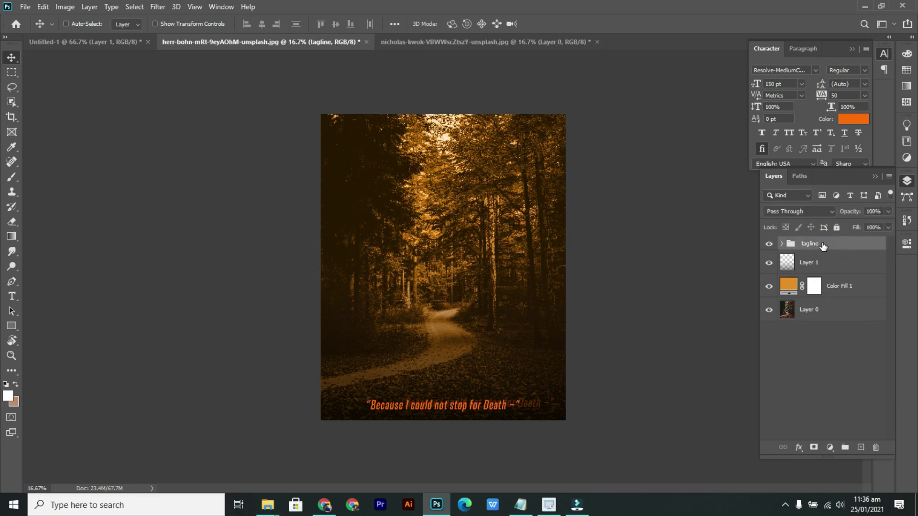
right_click(822, 244)
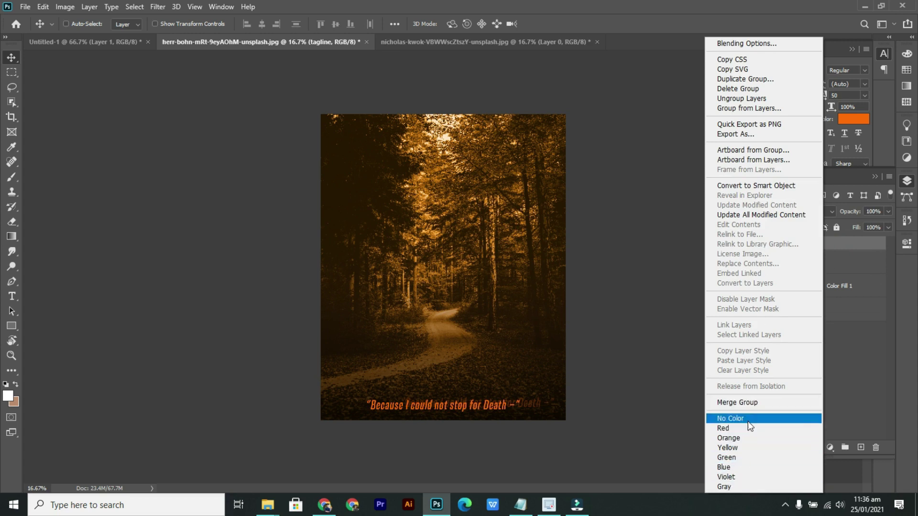
click(762, 431)
click(816, 344)
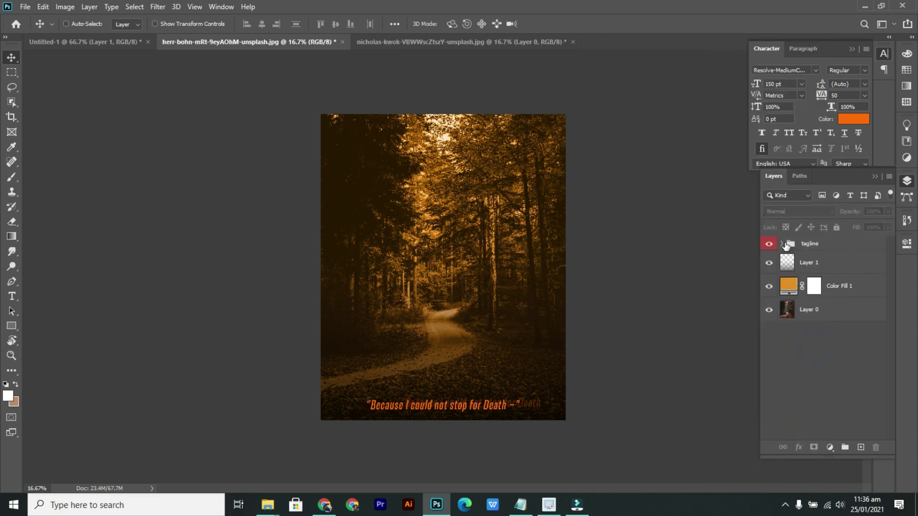
Check the layers contained in the tagline group and ungroup it.
click(829, 244)
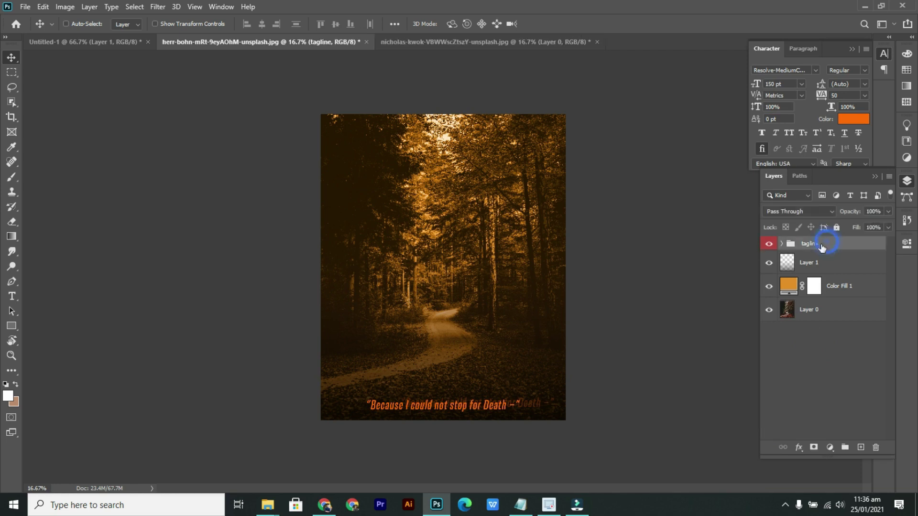
click(782, 243)
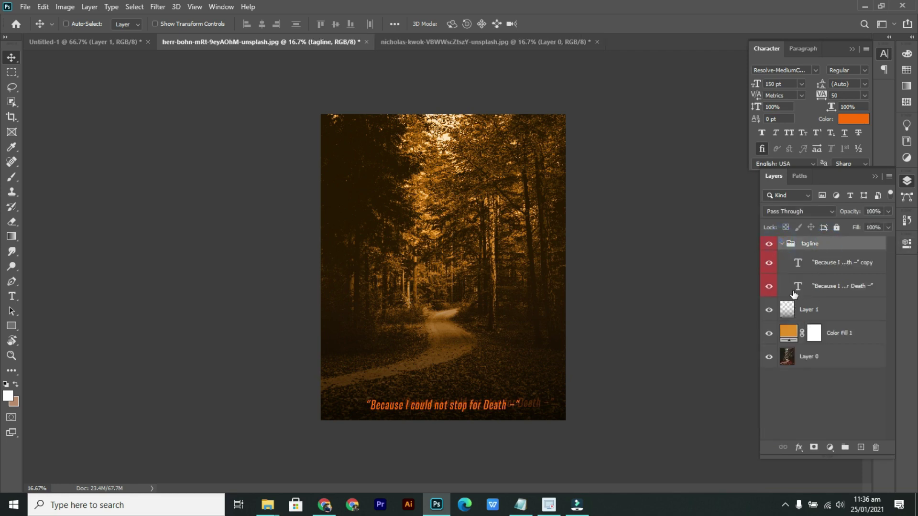
click(782, 244)
click(827, 364)
click(830, 241)
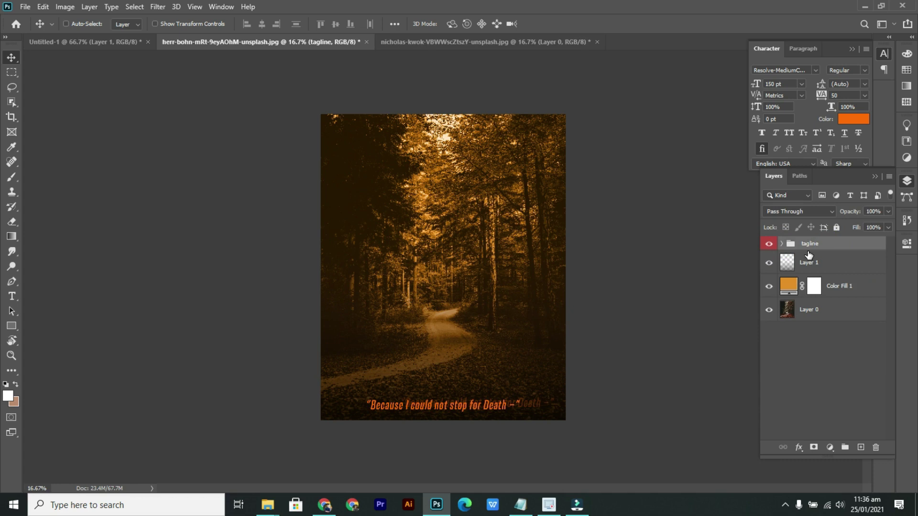
key(ctrl+shift+g)
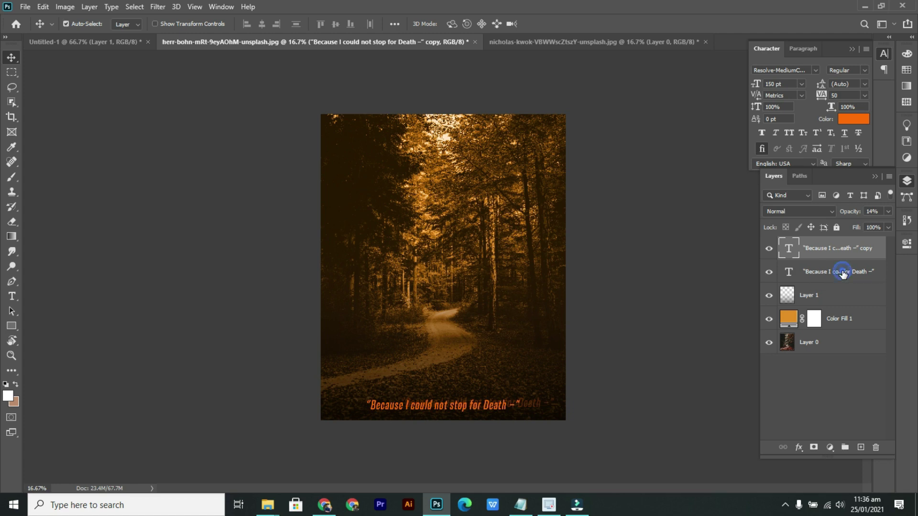
Group both quote text layers and name the new group "TAGLINE".
shift+click(843, 272)
key(ctrl+g)
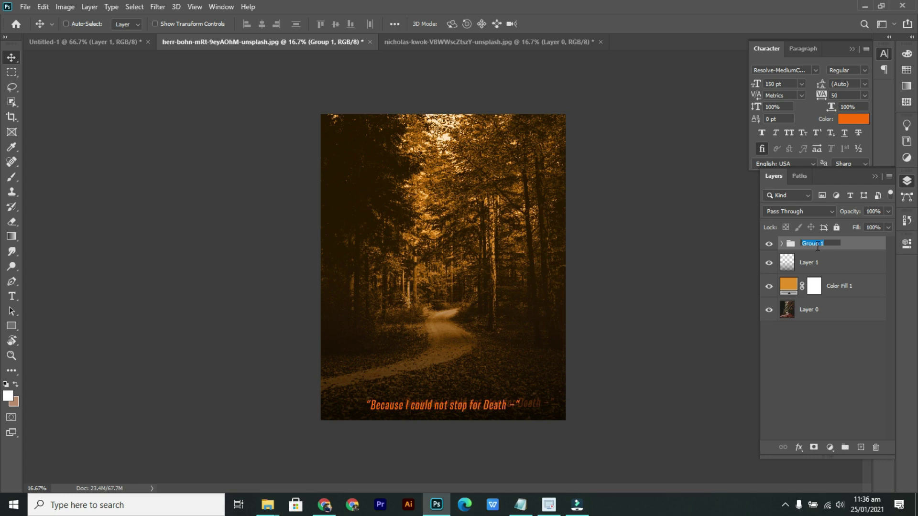
text(TAGLINE)
key(Return)
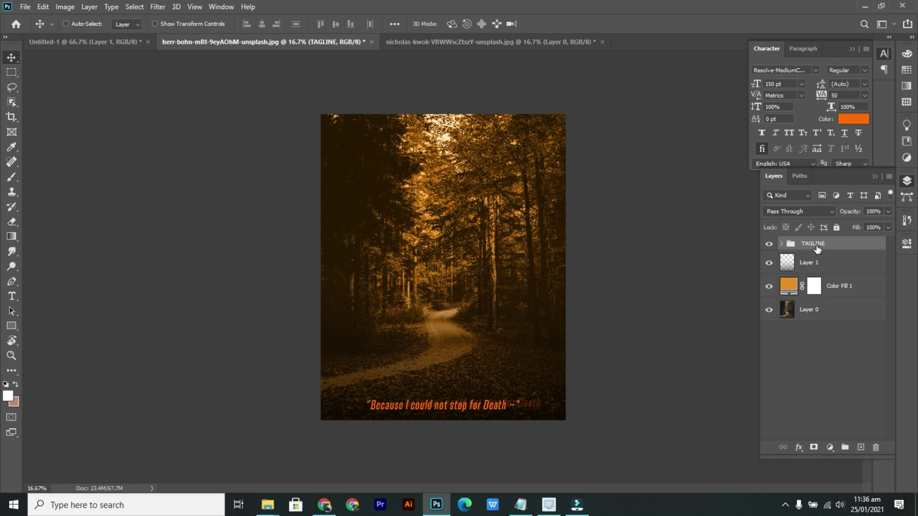
Assign the Yellow colour label to the TAGLINE group and deselect all layers.
right_click(815, 245)
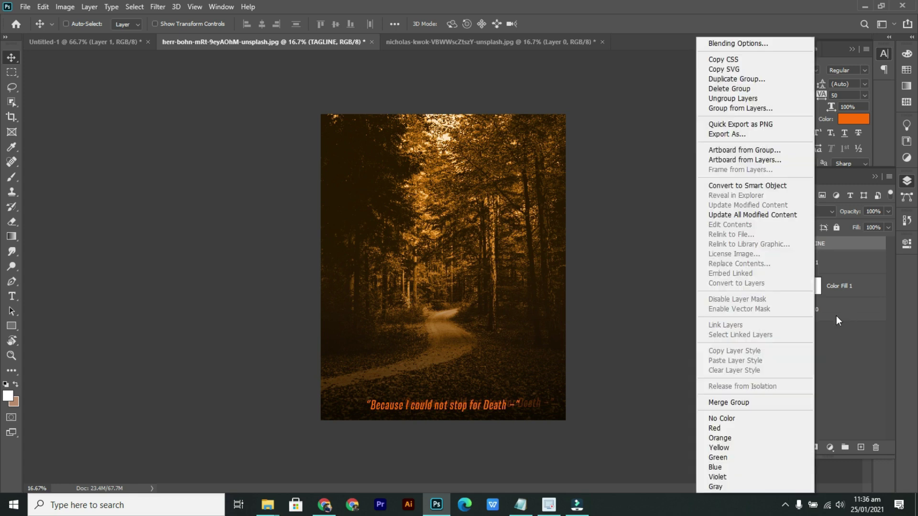
click(727, 448)
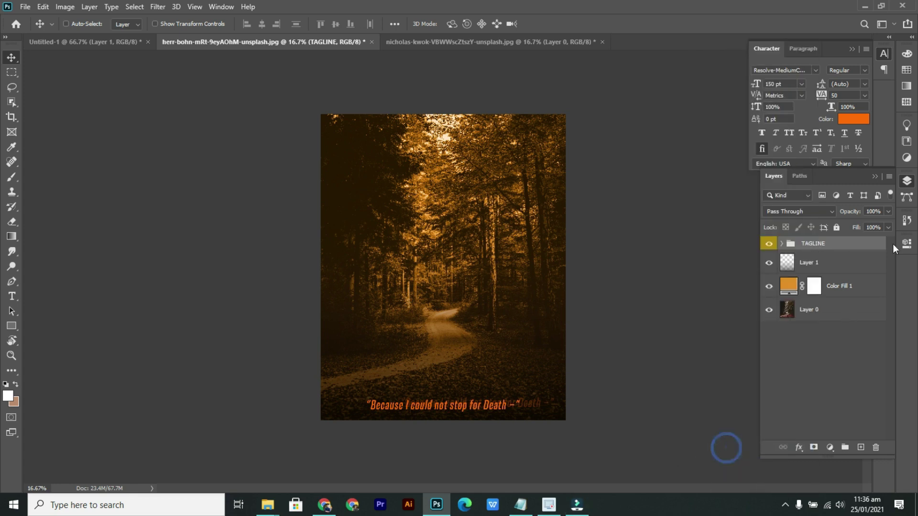
click(847, 409)
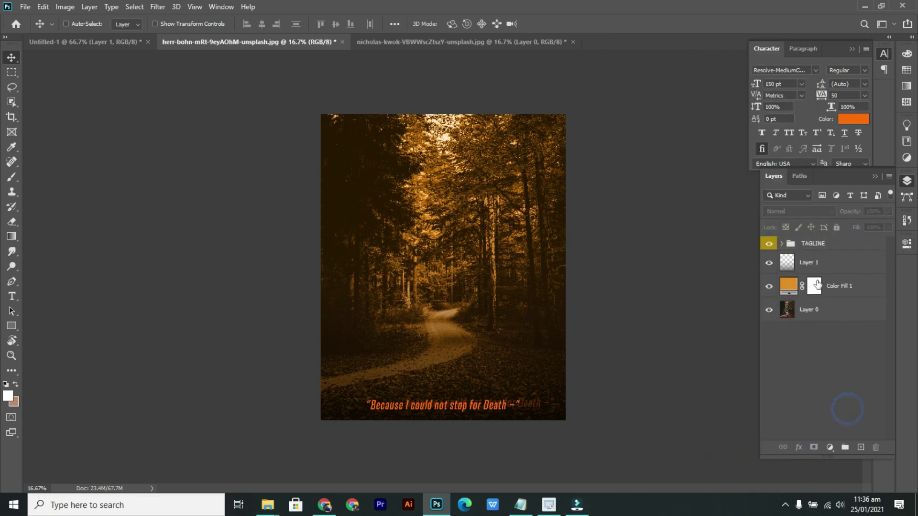
double_click(813, 263)
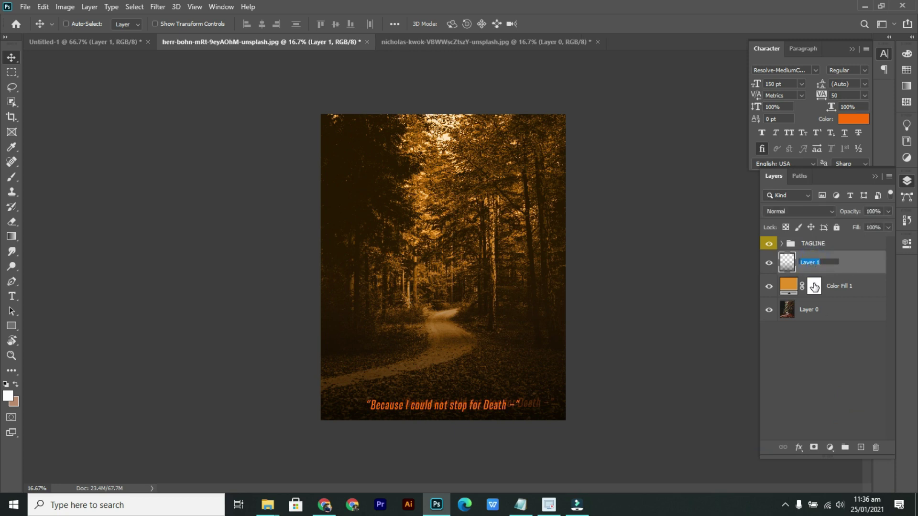
click(847, 407)
click(830, 447)
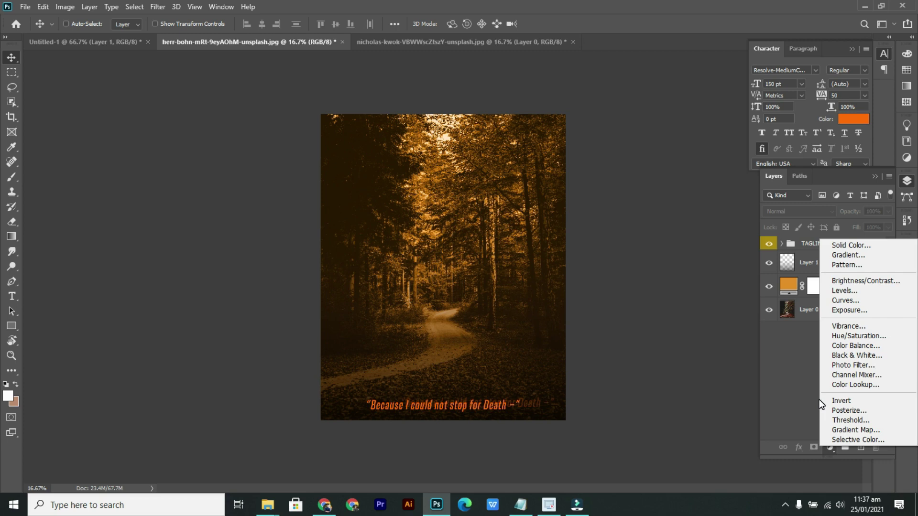
click(763, 384)
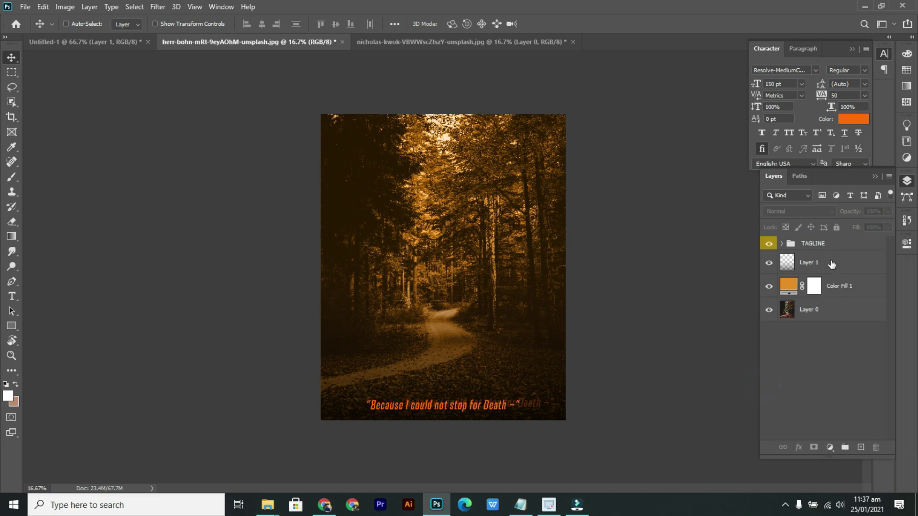